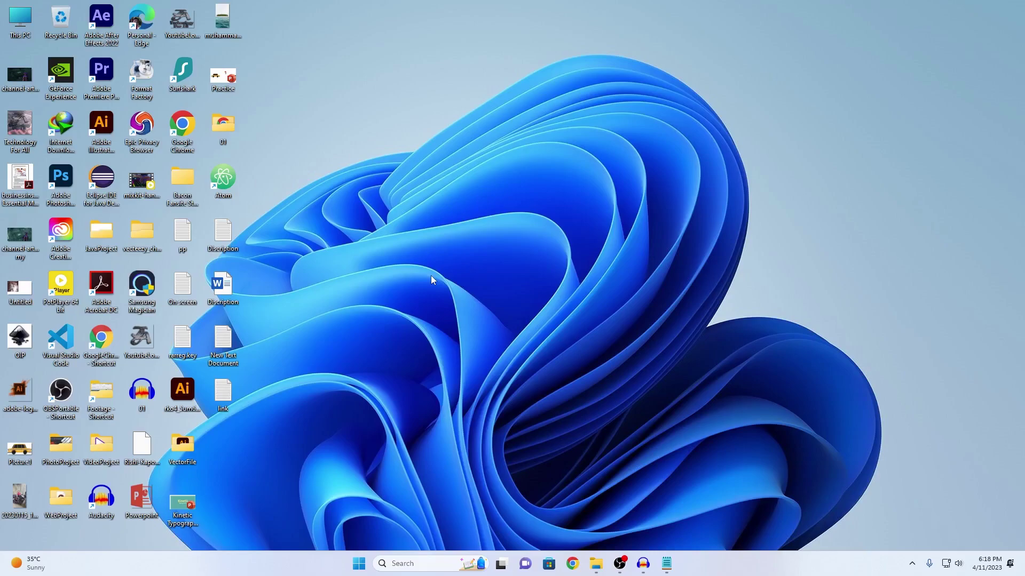
- Bring up the On-Screen Keyboard, use its Windows and R keys to open the Run dialog, and close the keyboard
{"action": "key", "text": "ctrl+super+o"}
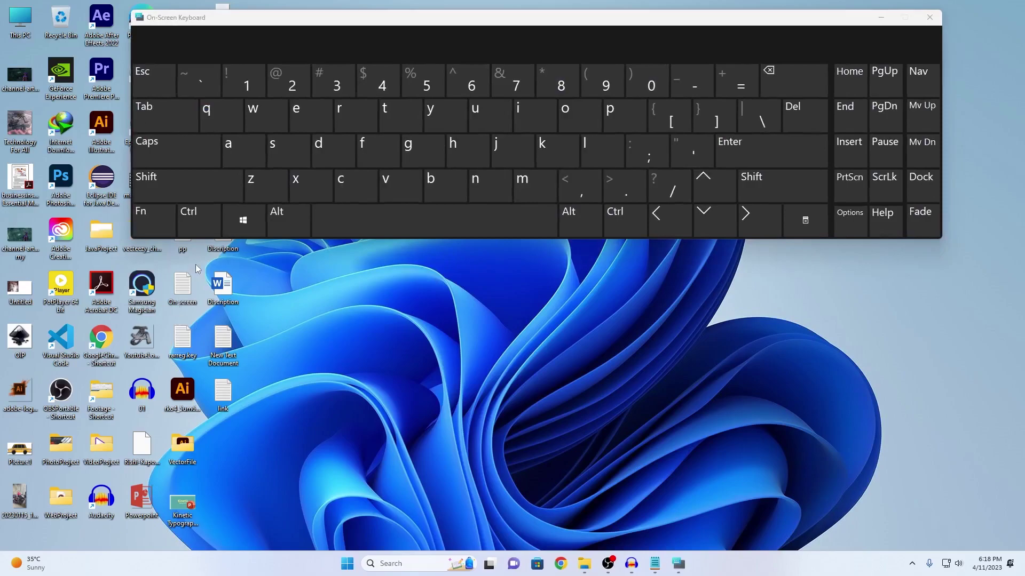
{"action": "left_click", "coordinate": [247, 223]}
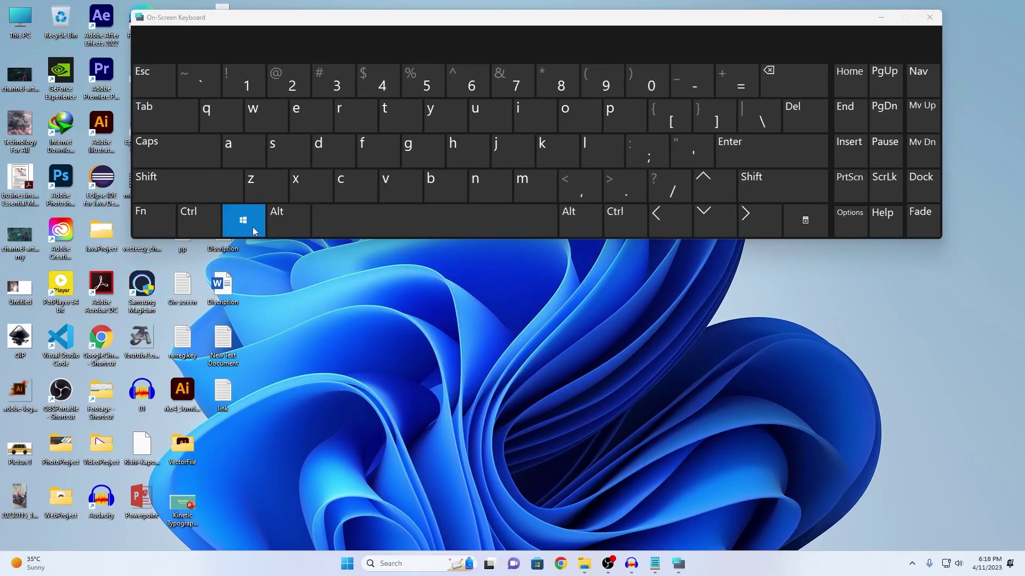
{"action": "left_click", "coordinate": [350, 119]}
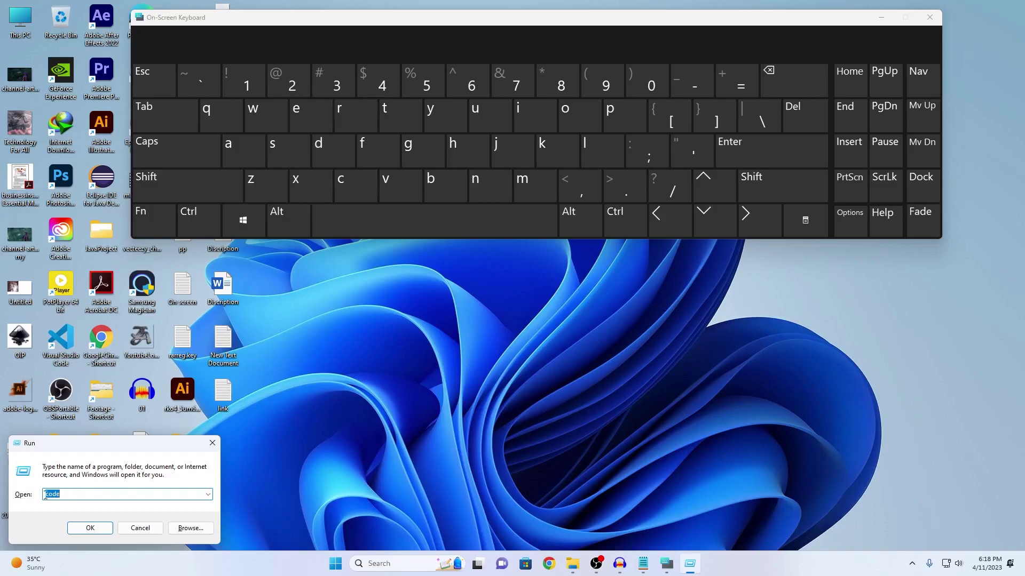
{"action": "left_click", "coordinate": [930, 17]}
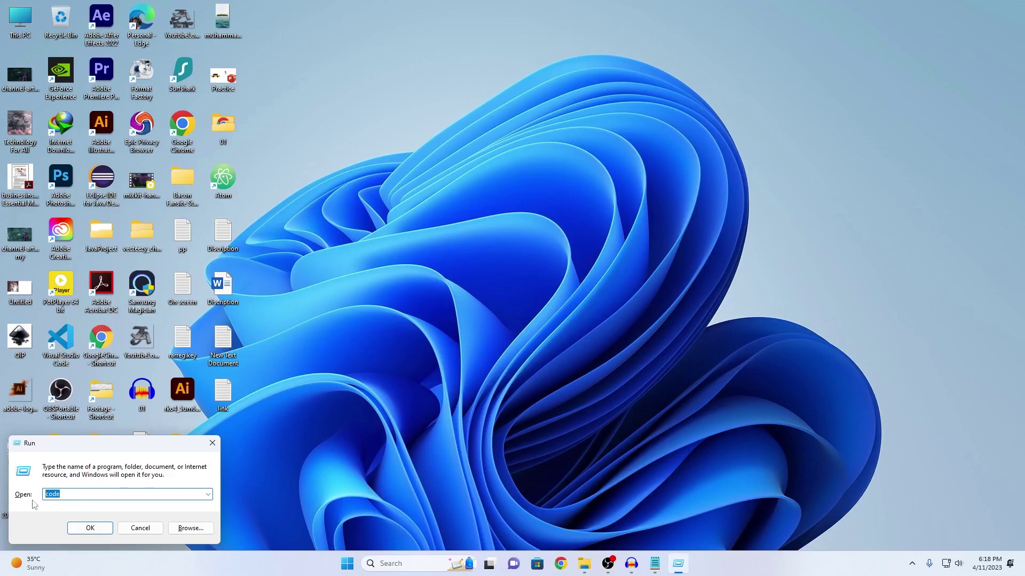
- Launch Word from the Run dialog with the command winword, maximize its start window, and return to the desktop
{"action": "key", "text": "BackSpace"}
{"action": "type", "text": "wi"}
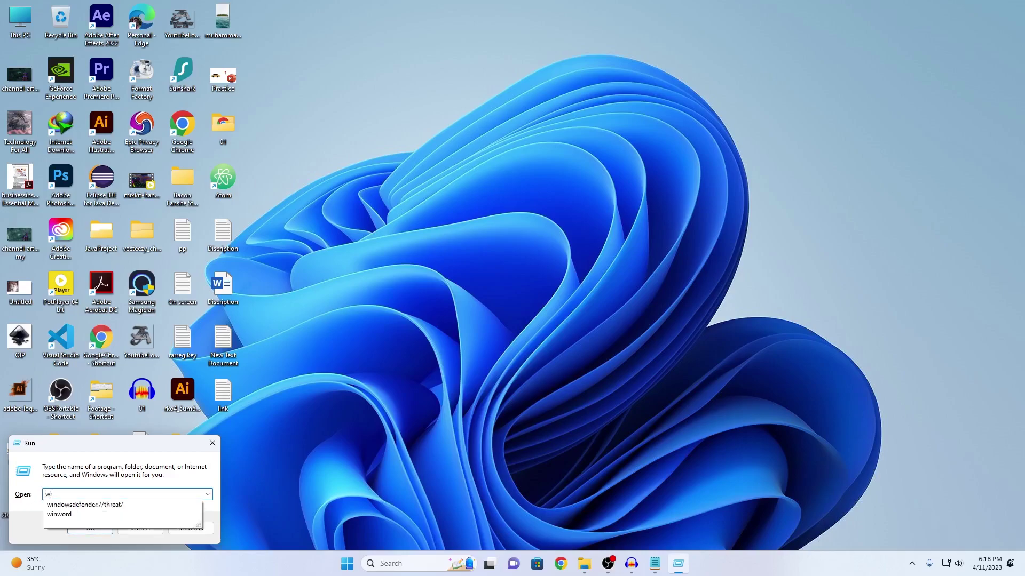
{"action": "type", "text": "nword"}
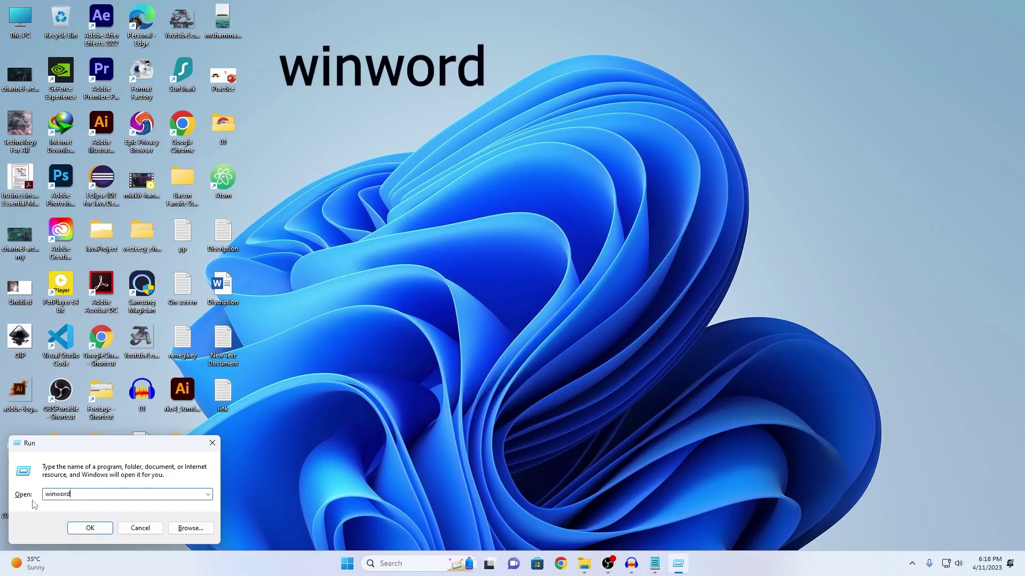
{"action": "key", "text": "Return"}
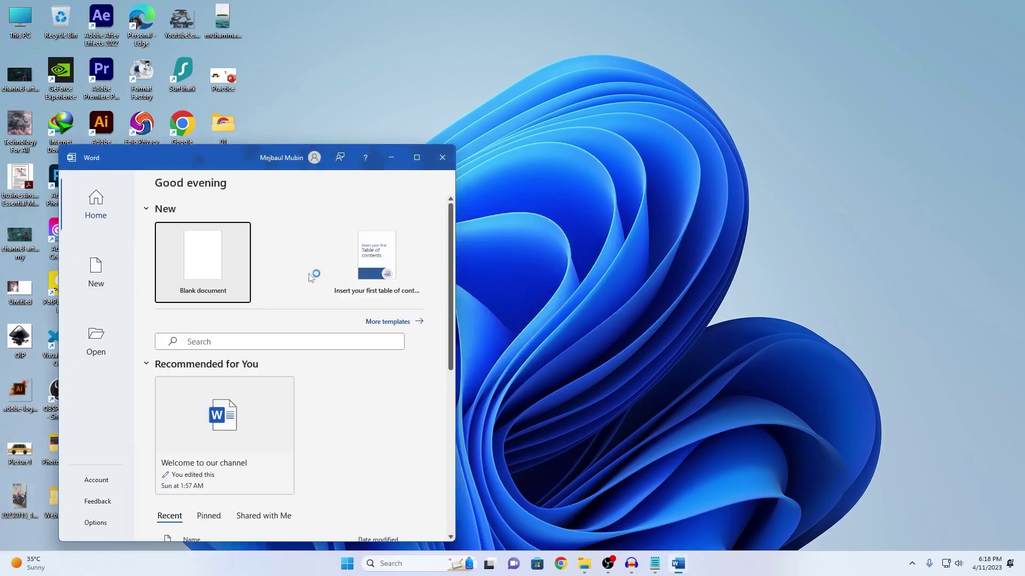
{"action": "left_click", "coordinate": [417, 157]}
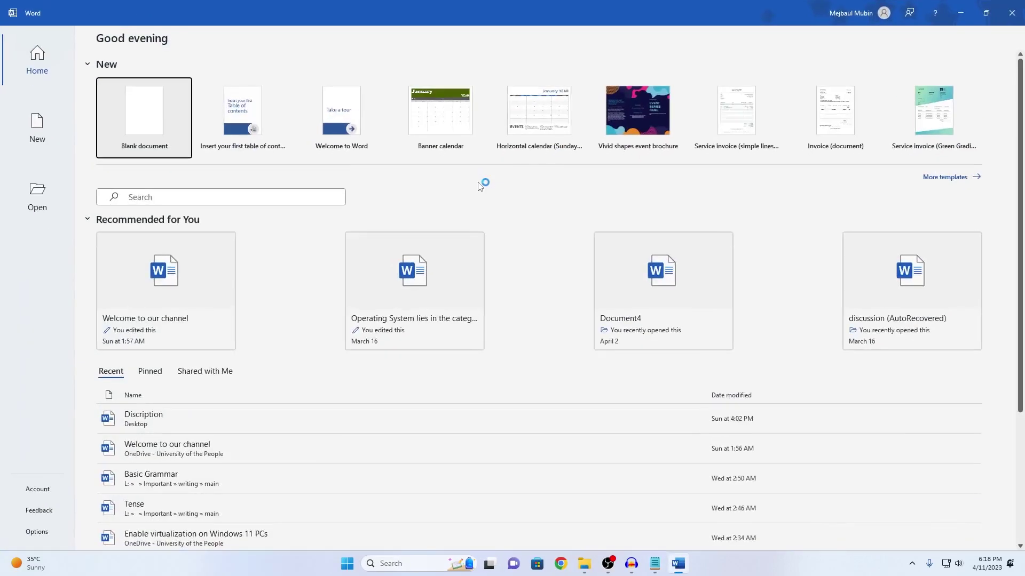
{"action": "key", "text": "Return"}
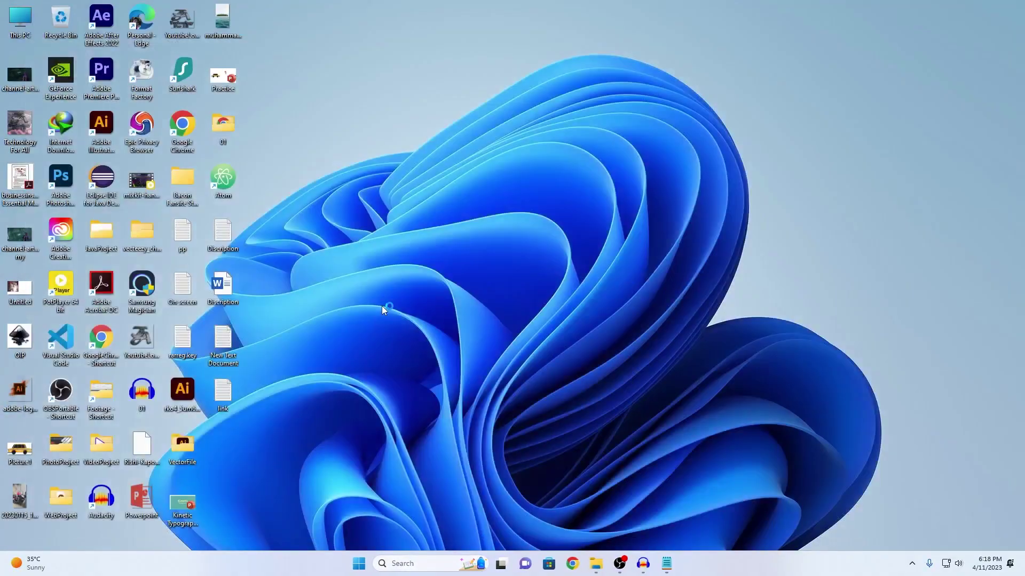
- Launch Excel through the Run dialog with the command excel and close its start window
{"action": "key", "text": "super+r"}
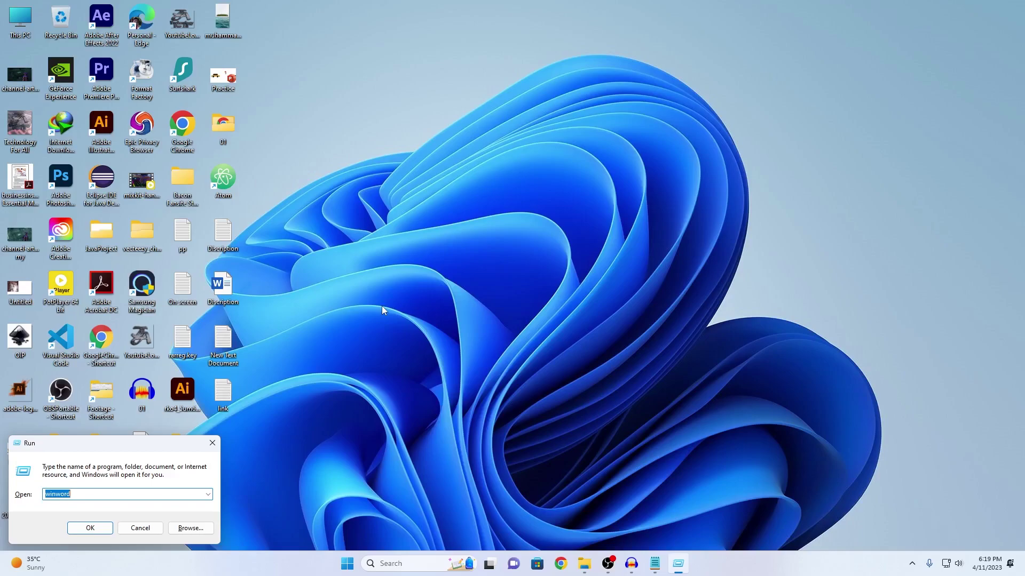
{"action": "type", "text": "exc"}
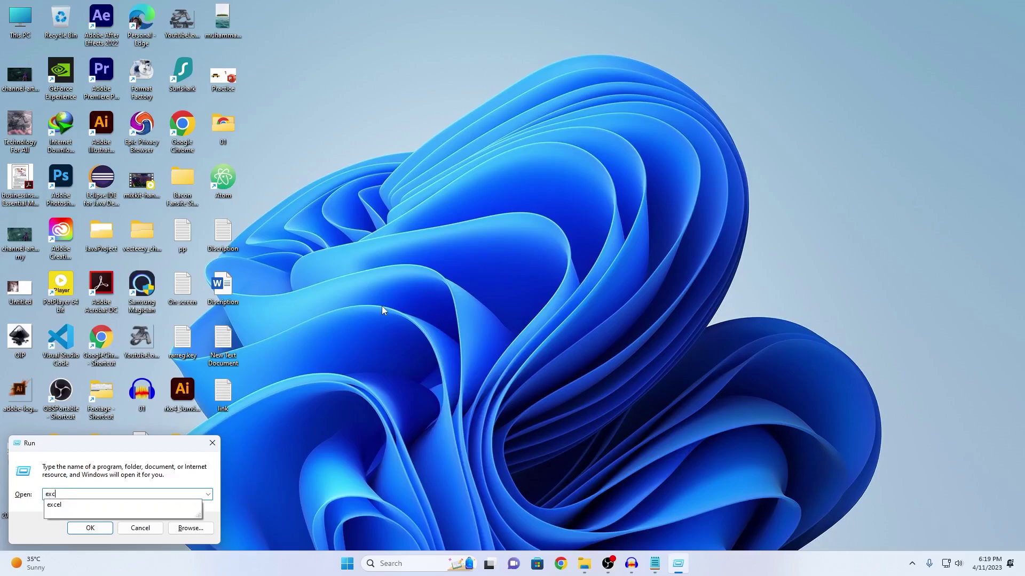
{"action": "type", "text": "el"}
{"action": "key", "text": "Return"}
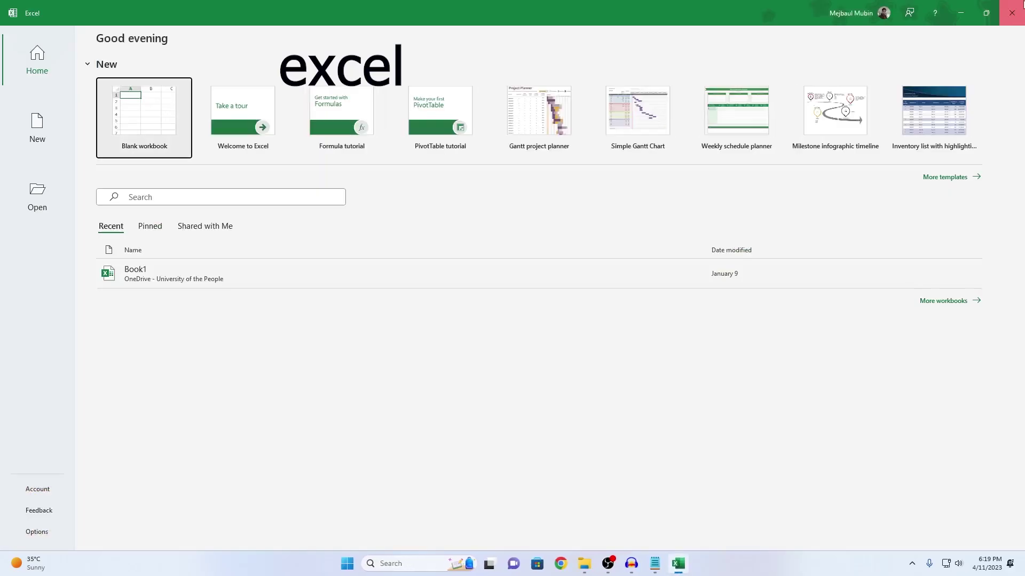
{"action": "left_click", "coordinate": [1012, 13]}
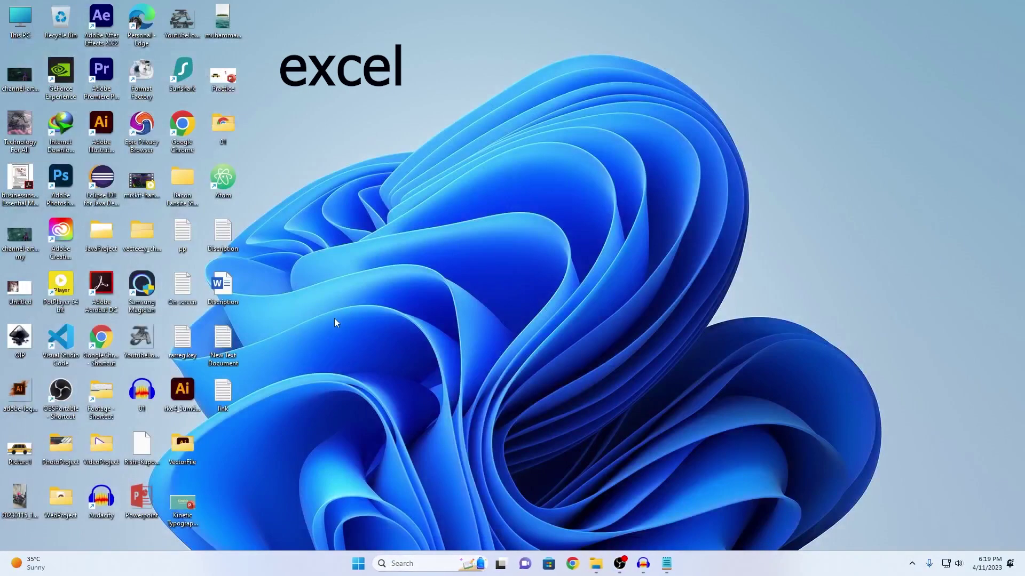
- Launch Access through the Run dialog with the command msaccess
{"action": "key", "text": "super+r"}
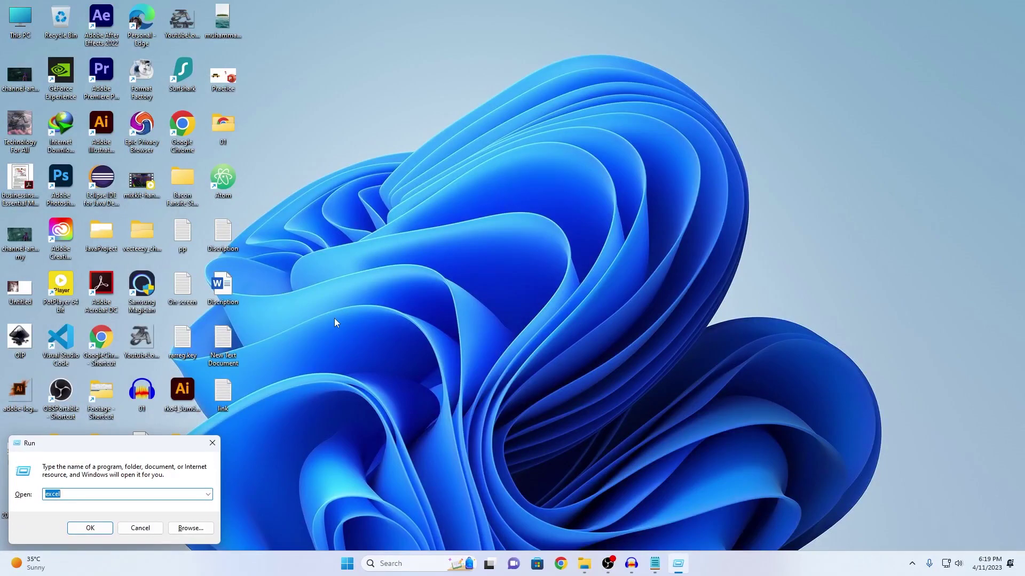
{"action": "type", "text": "m"}
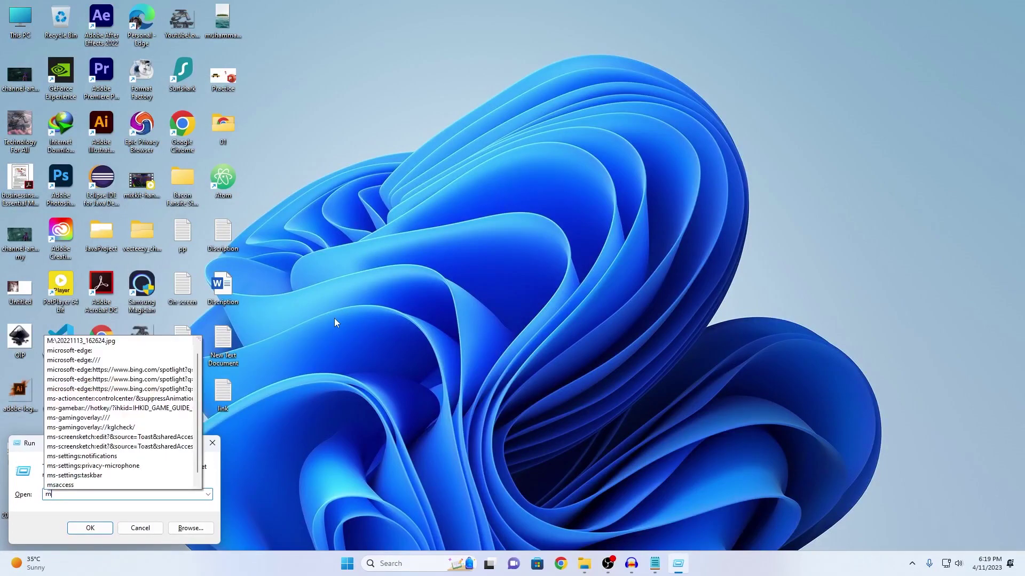
{"action": "type", "text": "saccess"}
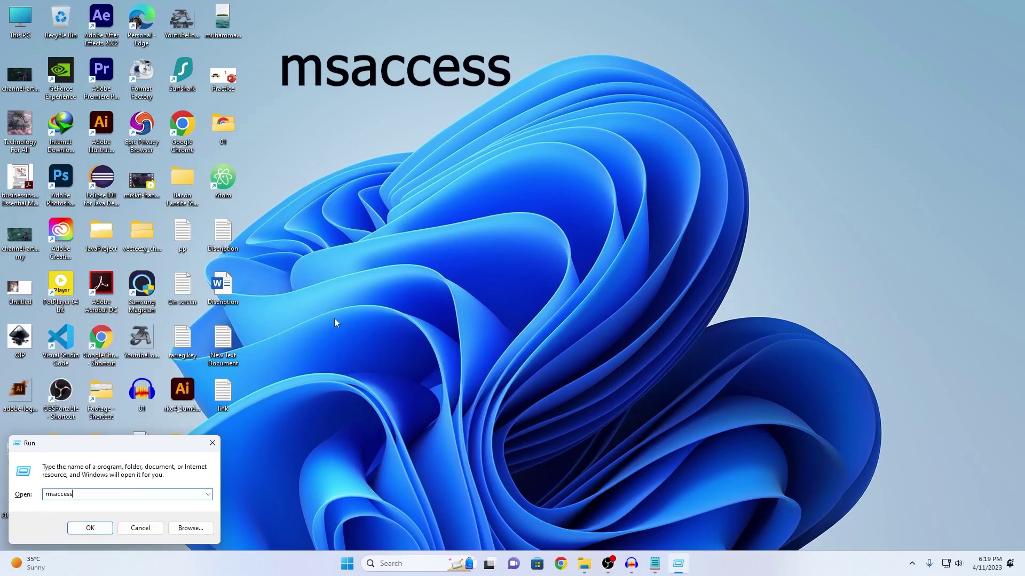
{"action": "key", "text": "Return"}
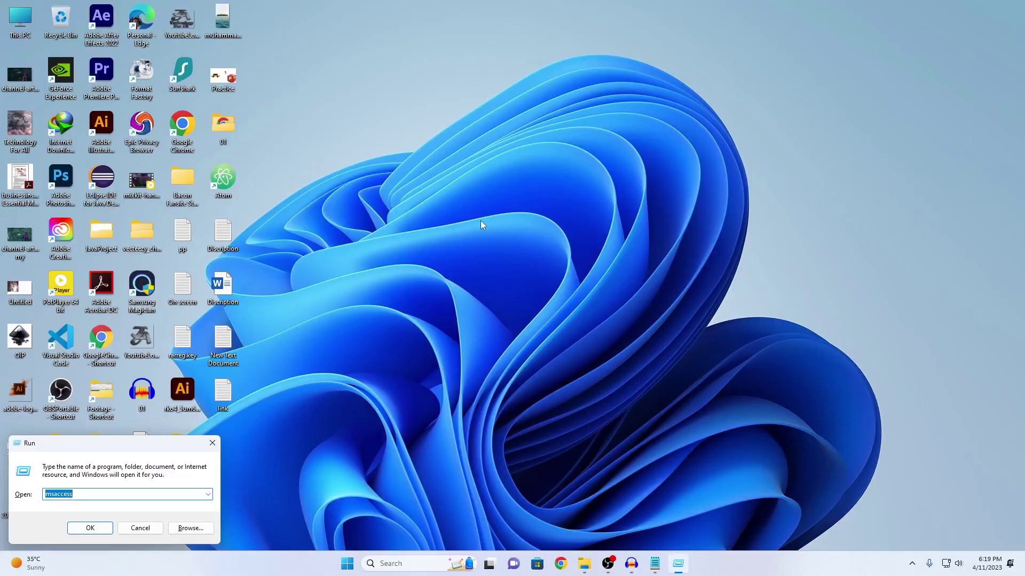
- Enter the PowerPoint command powerpnt in the Run dialog and clear the entry
{"action": "type", "text": "p"}
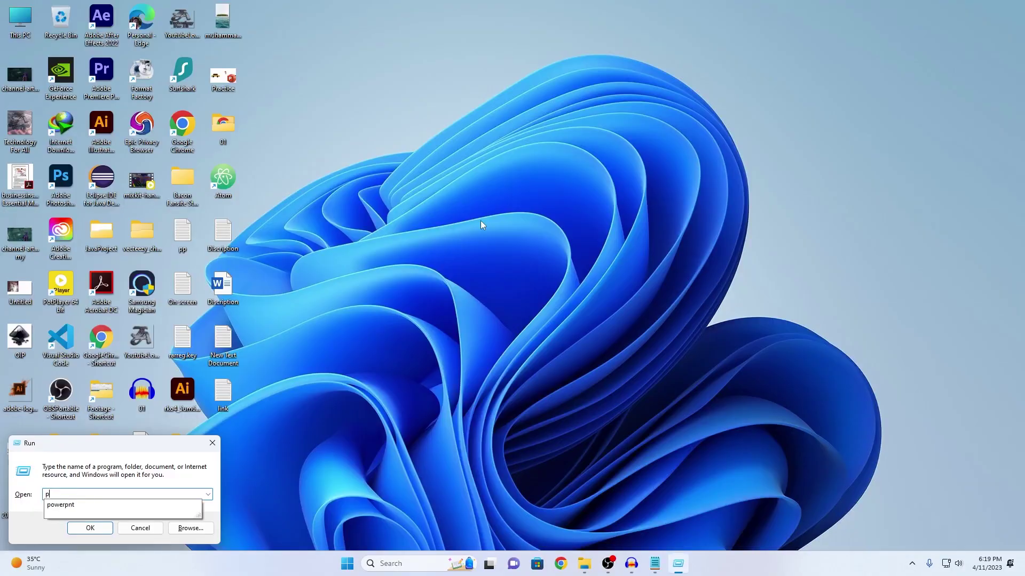
{"action": "type", "text": "owerpnt"}
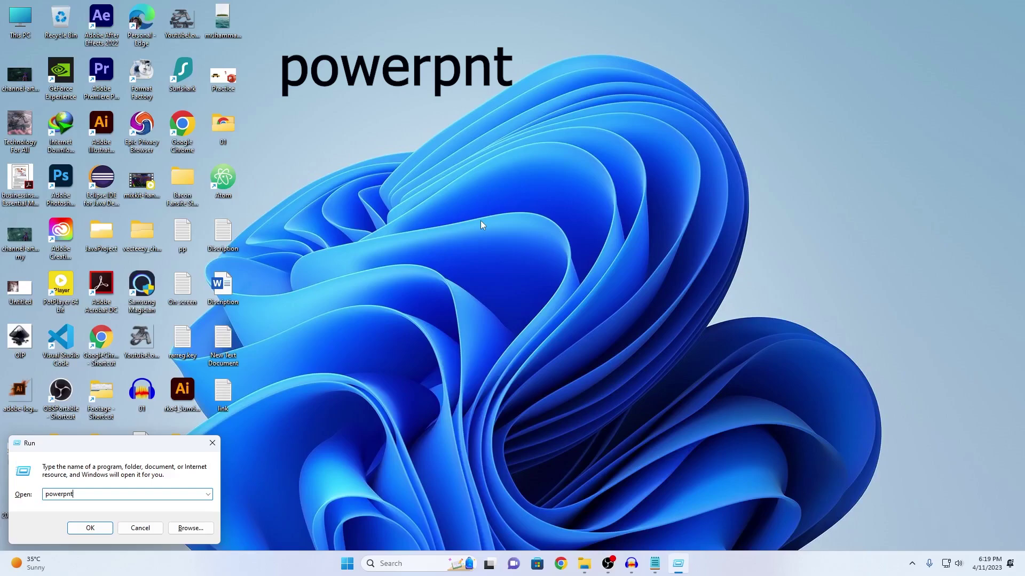
{"action": "key", "text": "ctrl+a"}
{"action": "key", "text": "BackSpace"}
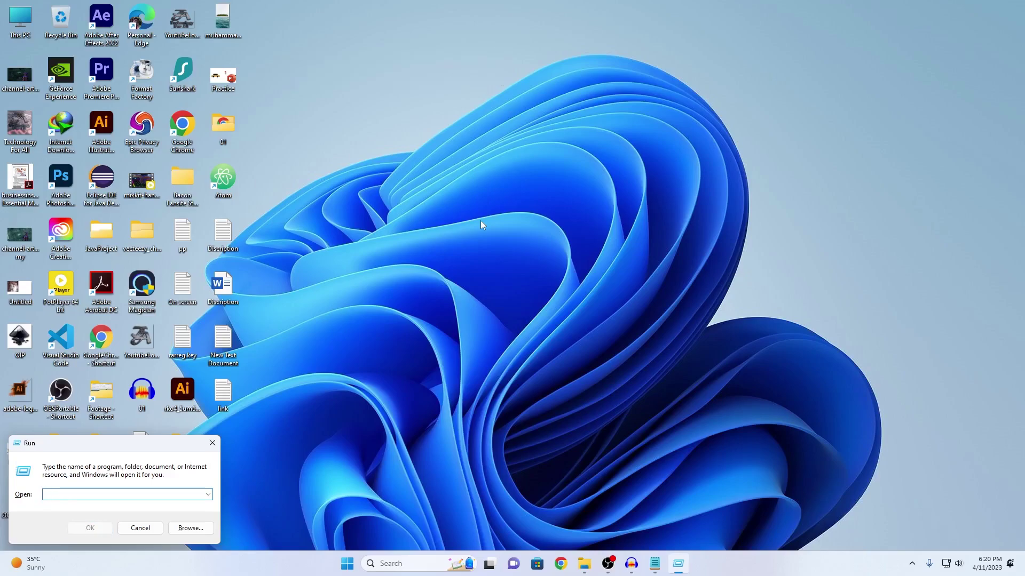
- Launch Microsoft Edge from the Run dialog with the command microsoft-edge:
{"action": "type", "text": "microso"}
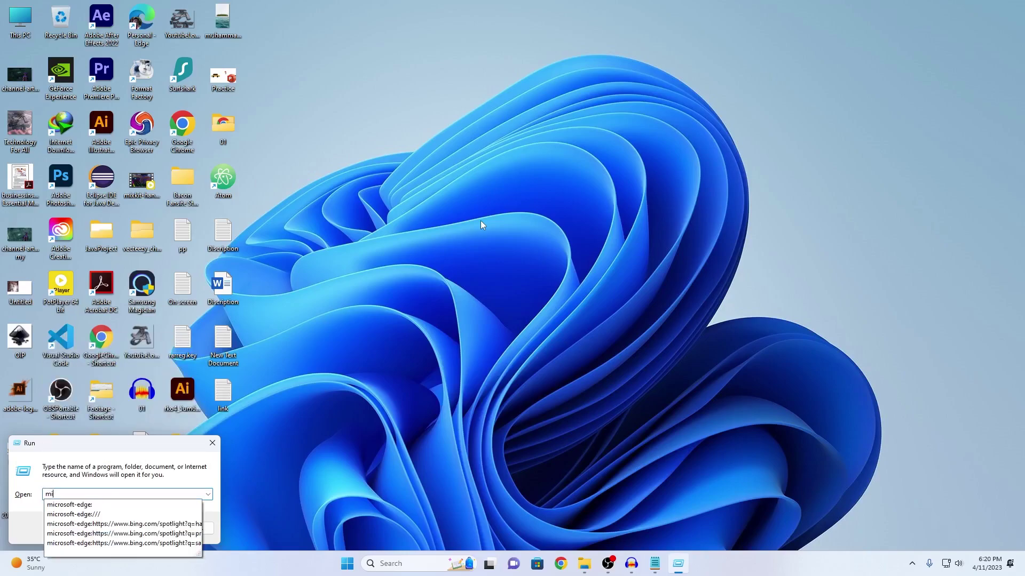
{"action": "type", "text": "ft-edge"}
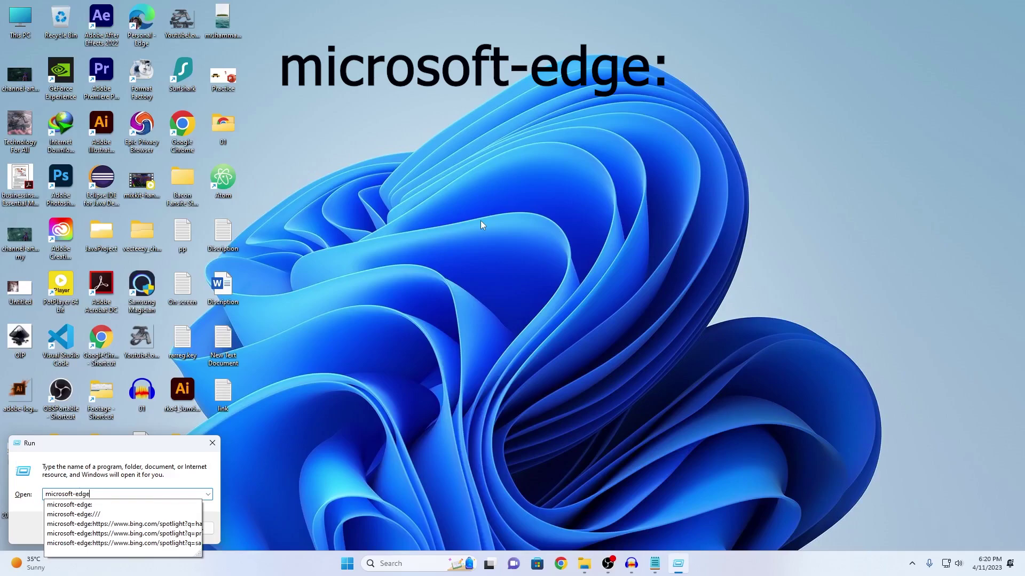
{"action": "type", "text": ":"}
{"action": "key", "text": "Return"}
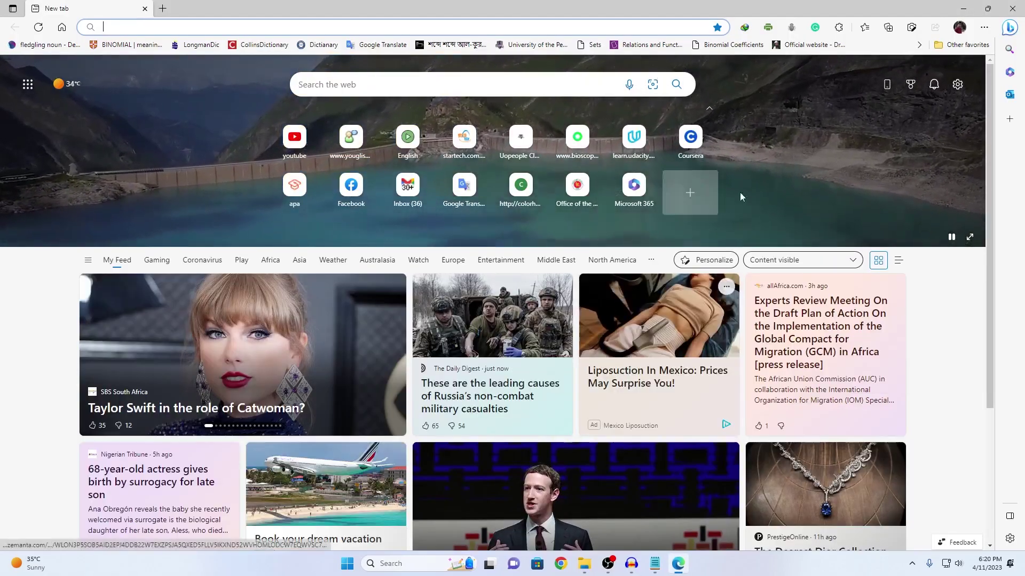
- Close the Edge window and return to the desktop
{"action": "left_click", "coordinate": [1022, 4]}
{"action": "right_click", "coordinate": [373, 244]}
{"action": "left_click", "coordinate": [417, 293]}
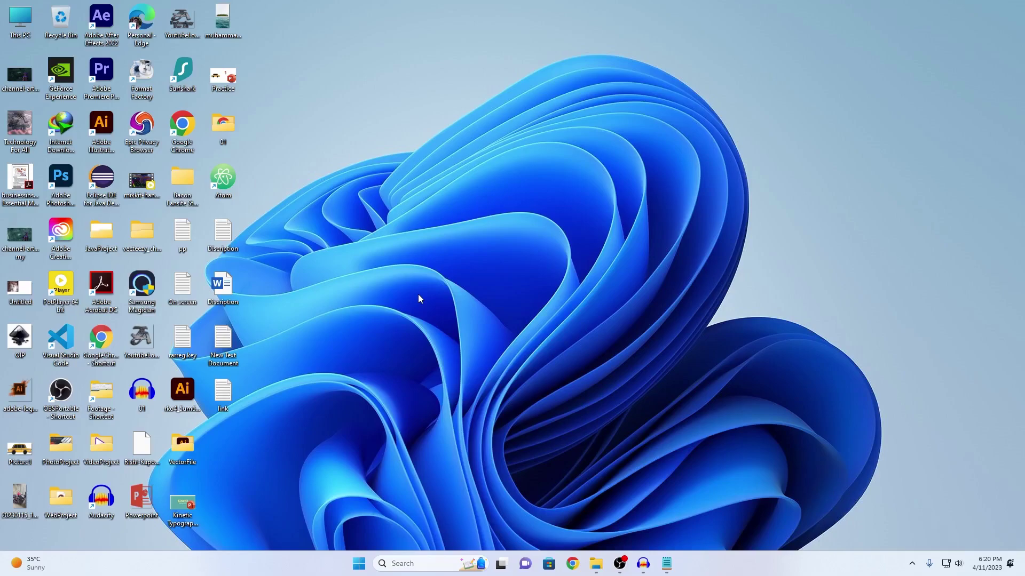
- Launch Internet Explorer through the Run dialog with the command iexplore and look through the MSN home page
{"action": "key", "text": "super+r"}
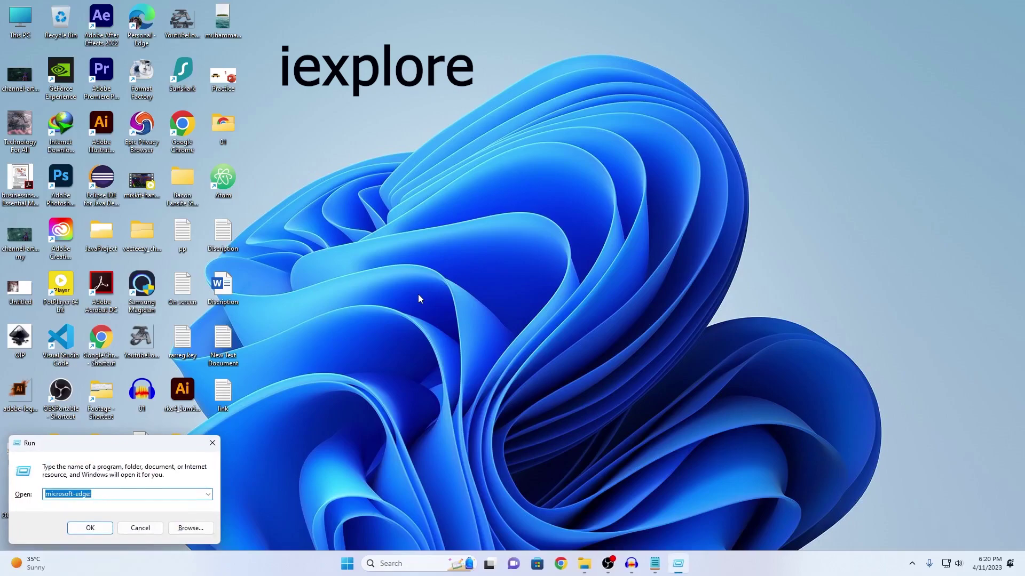
{"action": "type", "text": "iex"}
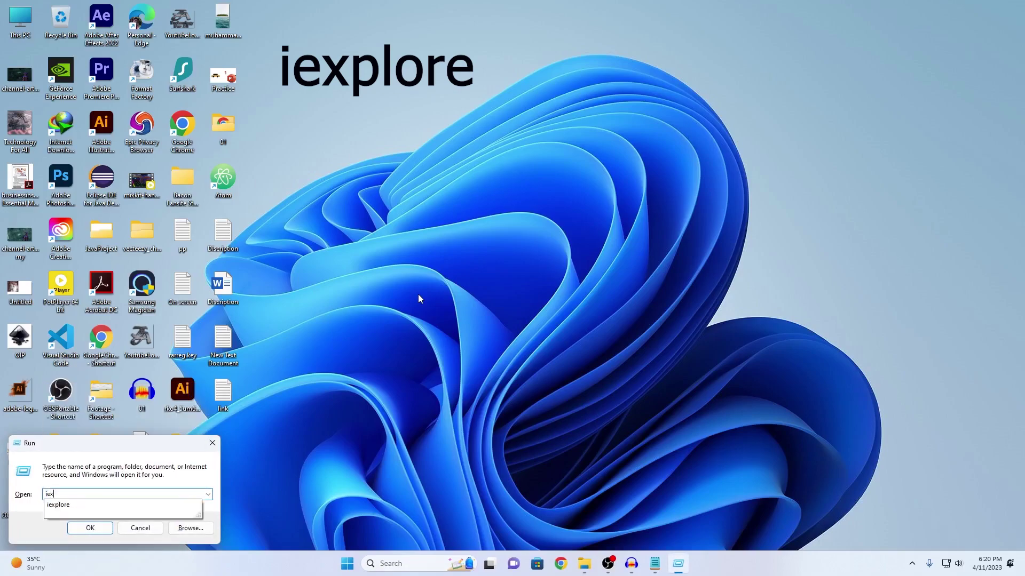
{"action": "type", "text": "plore"}
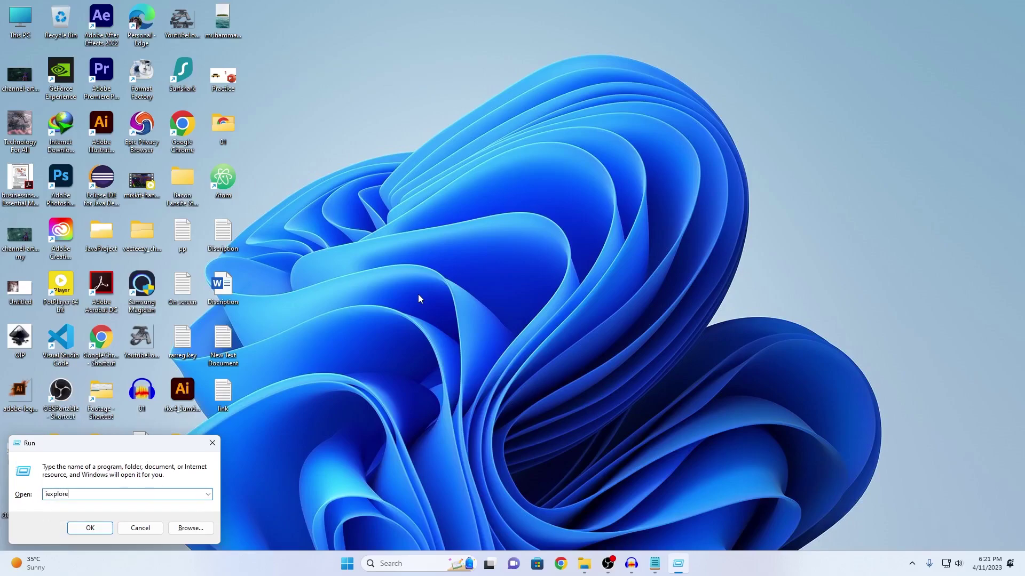
{"action": "key", "text": "Return"}
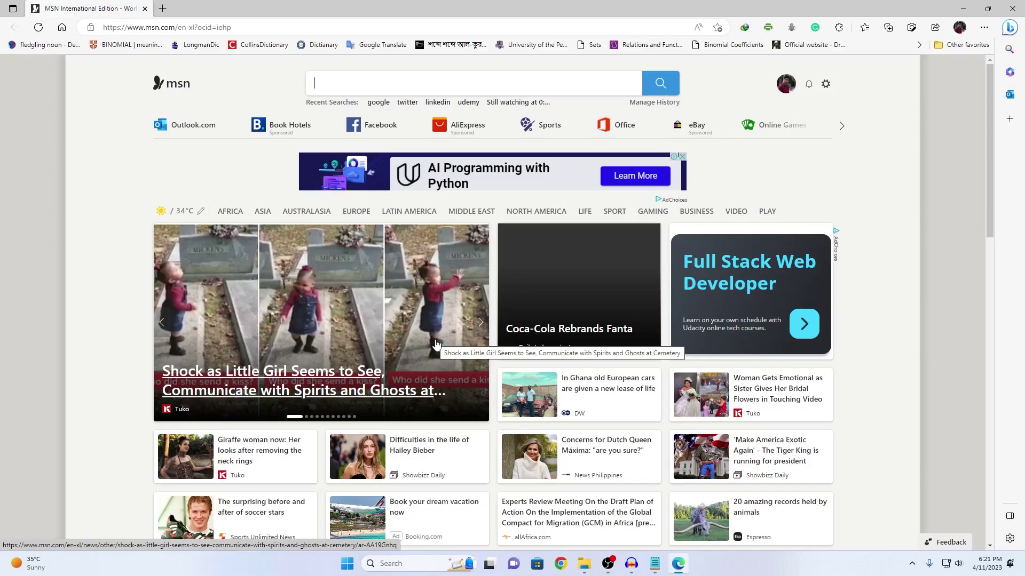
{"action": "scroll", "coordinate": [435, 345], "scroll_direction": "down", "scroll_amount": 5}
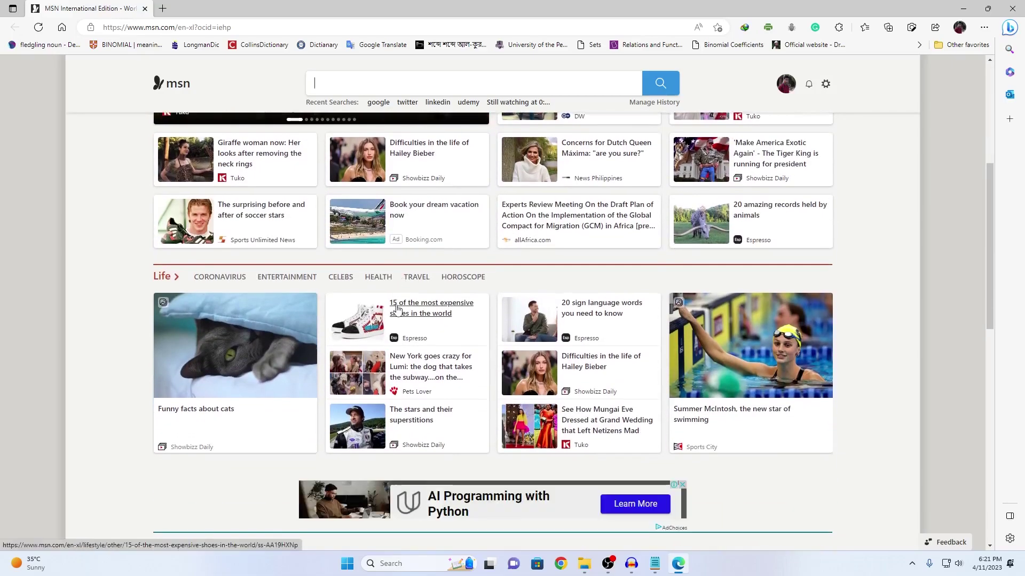
{"action": "left_click", "coordinate": [397, 309]}
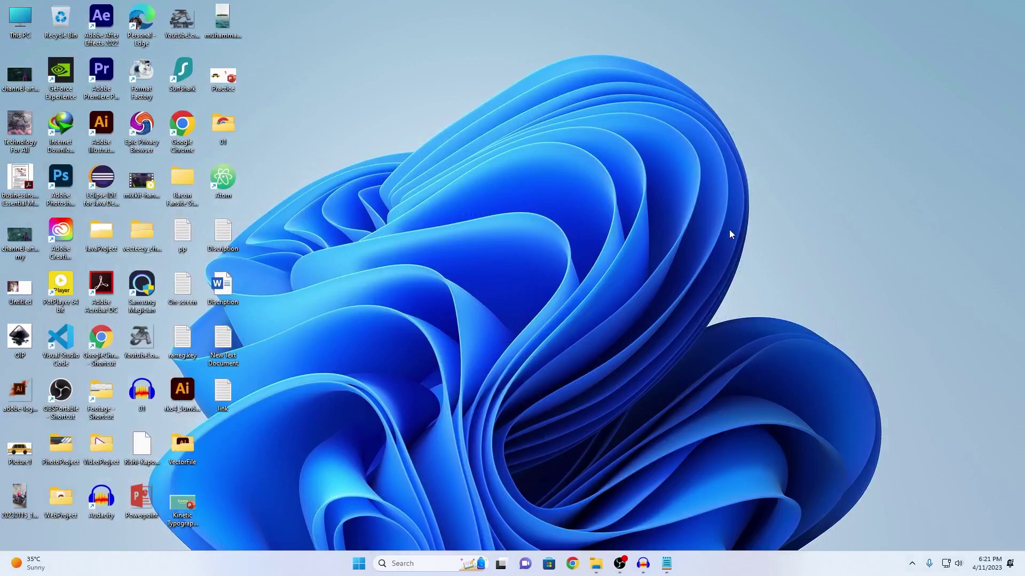
- Enter the command firefox in the Run dialog and clear the entry
{"action": "key", "text": "super+r"}
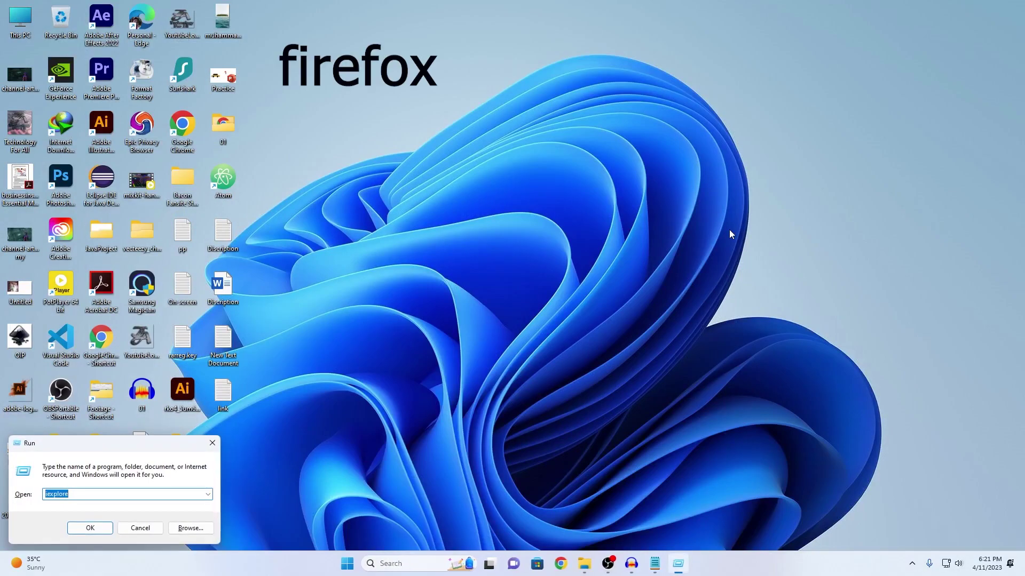
{"action": "type", "text": "firefox"}
{"action": "key", "text": "ctrl+a"}
{"action": "key", "text": "BackSpace"}
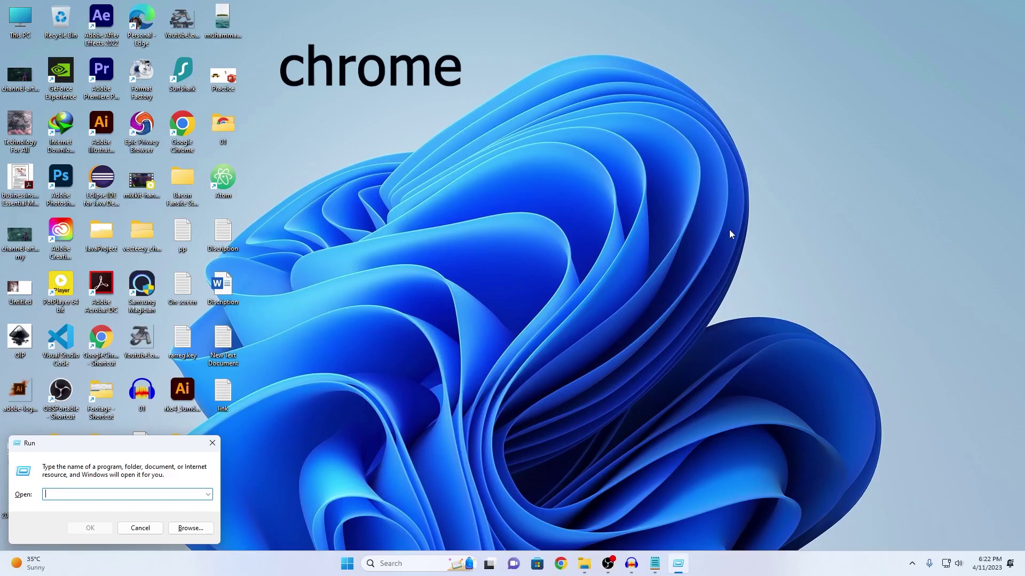
- Launch Chrome from the Run dialog with the command chrome and close its window
{"action": "type", "text": "chrome"}
{"action": "key", "text": "Return"}
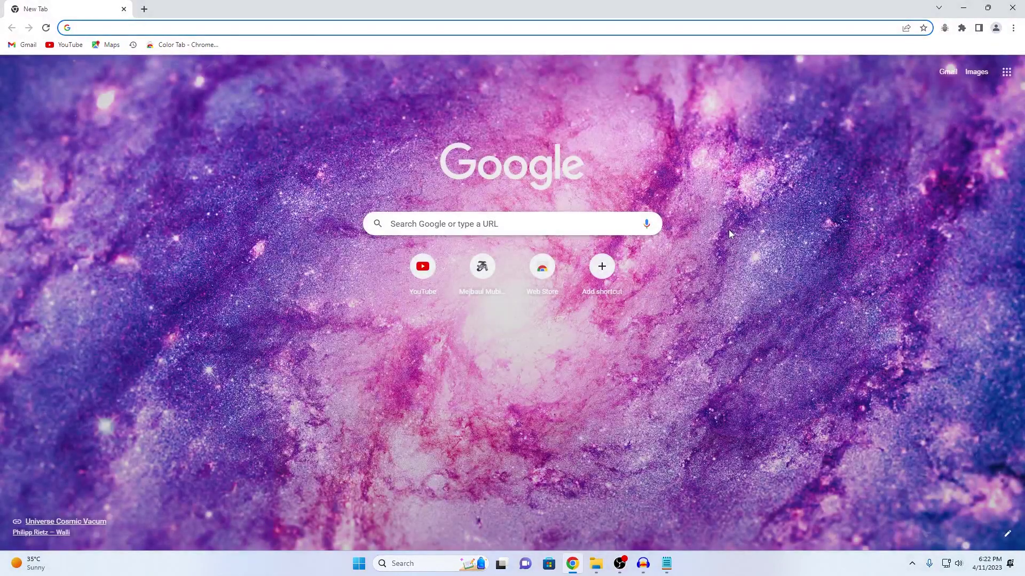
{"action": "left_click", "coordinate": [1012, 8]}
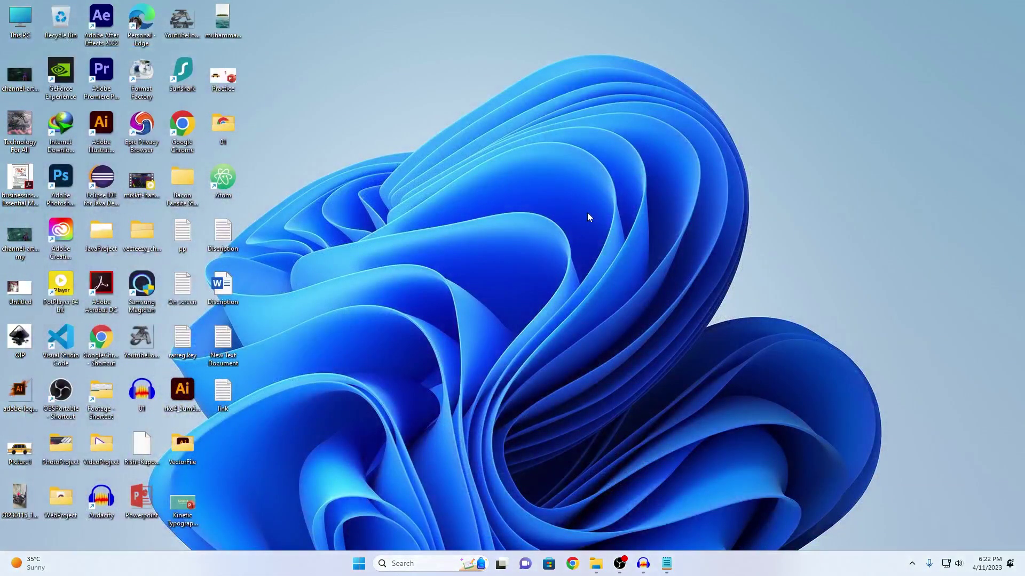
- Launch Visual Studio Code from the Run dialog with the command code, move and maximize its window, and close it
{"action": "key", "text": "super+r"}
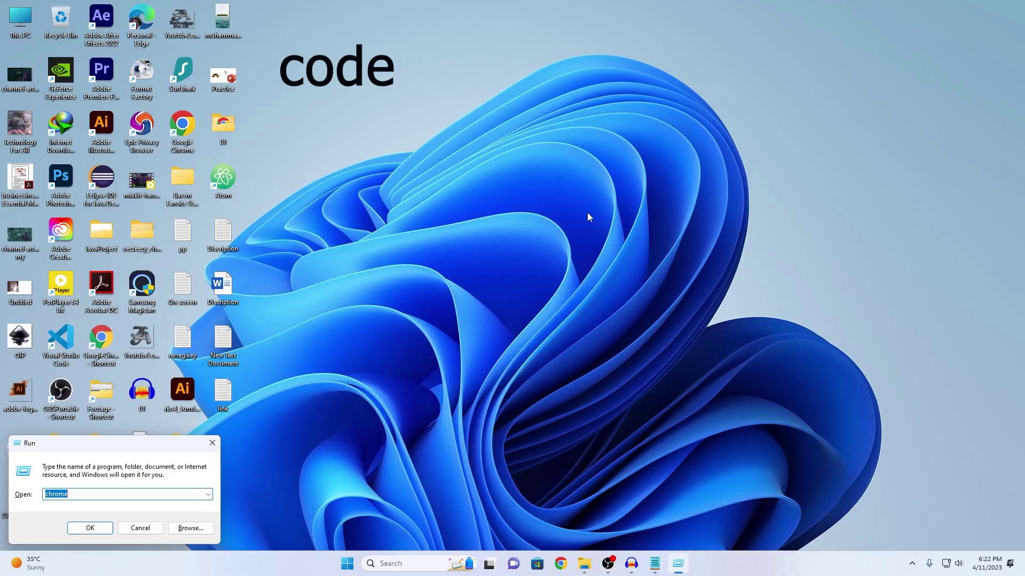
{"action": "type", "text": "code"}
{"action": "key", "text": "Return"}
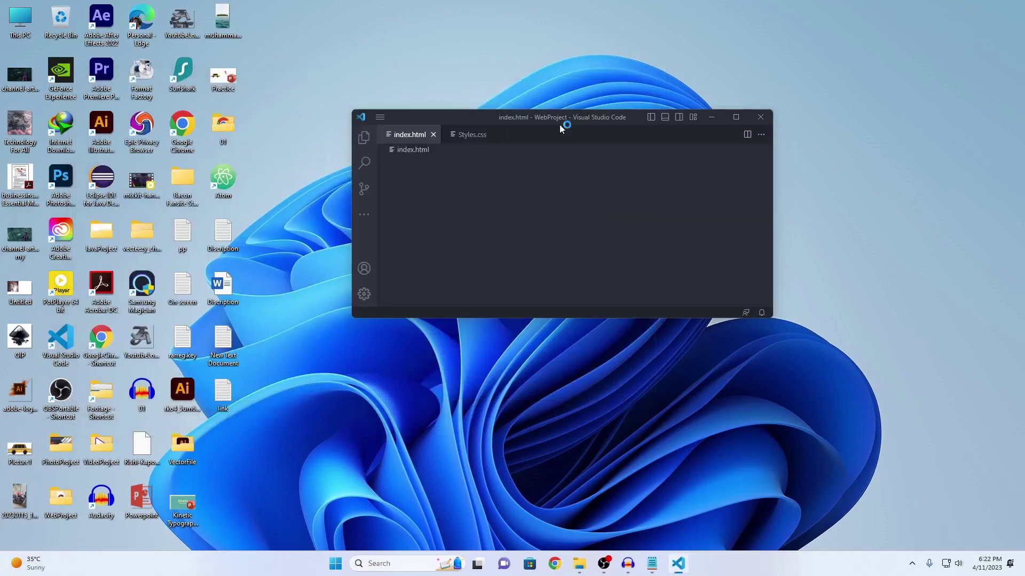
{"action": "left_click_drag", "start_coordinate": [479, 118], "coordinate": [458, 128]}
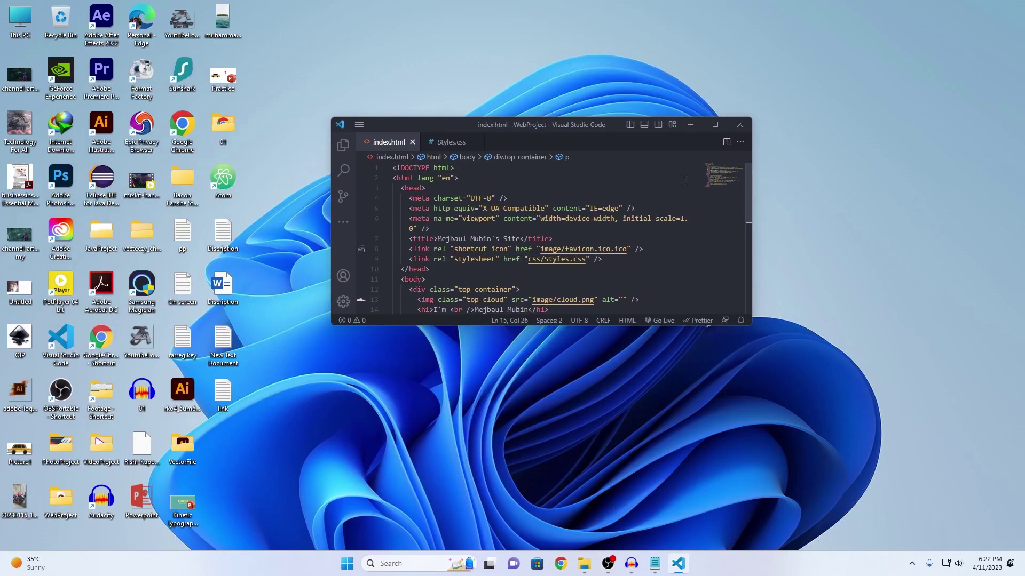
{"action": "left_click", "coordinate": [715, 125]}
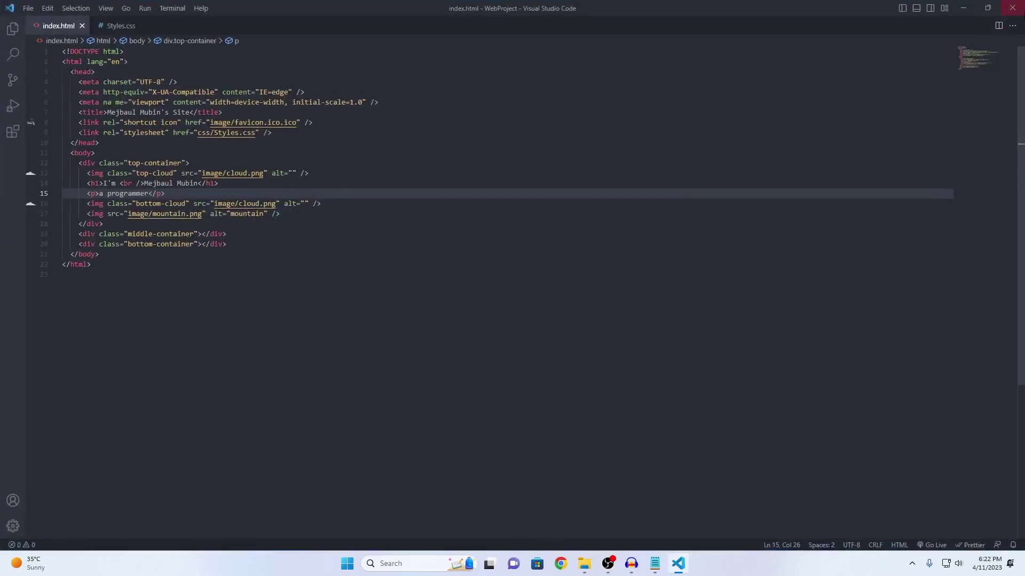
{"action": "left_click", "coordinate": [1012, 7]}
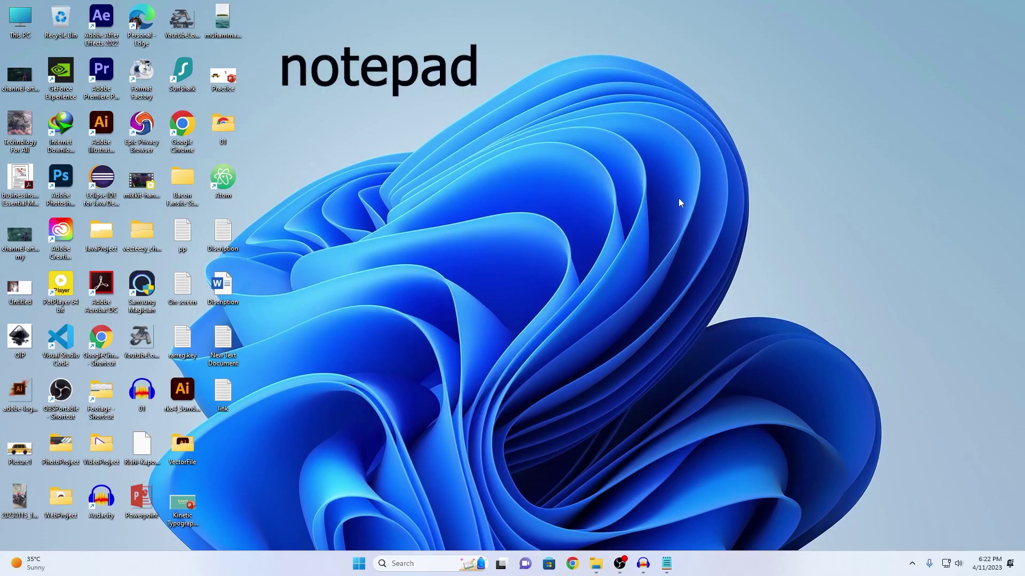
- Launch Notepad from the Run dialog with the command notepad and close its window
{"action": "key", "text": "super+r"}
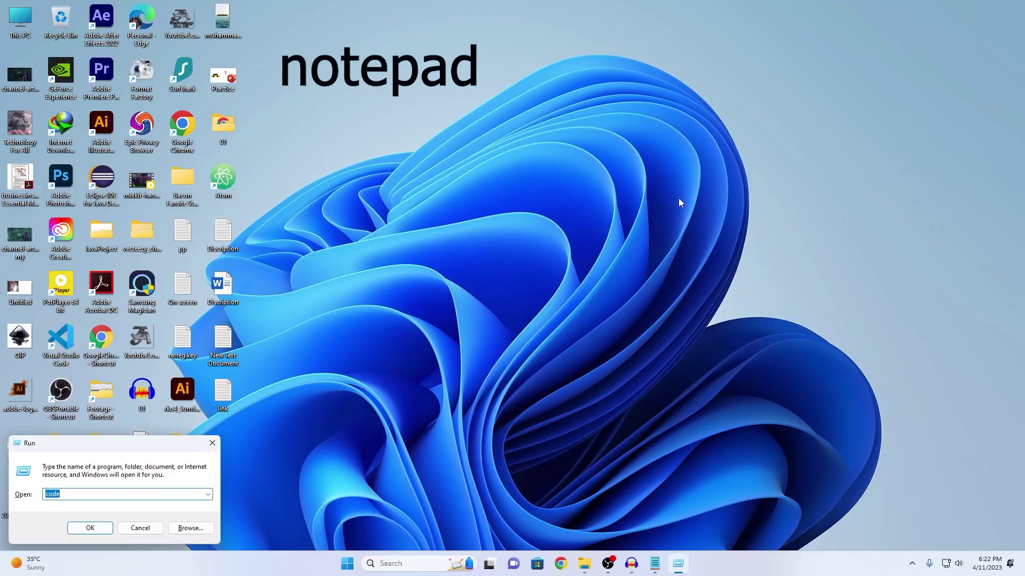
{"action": "type", "text": "notepad"}
{"action": "key", "text": "Return"}
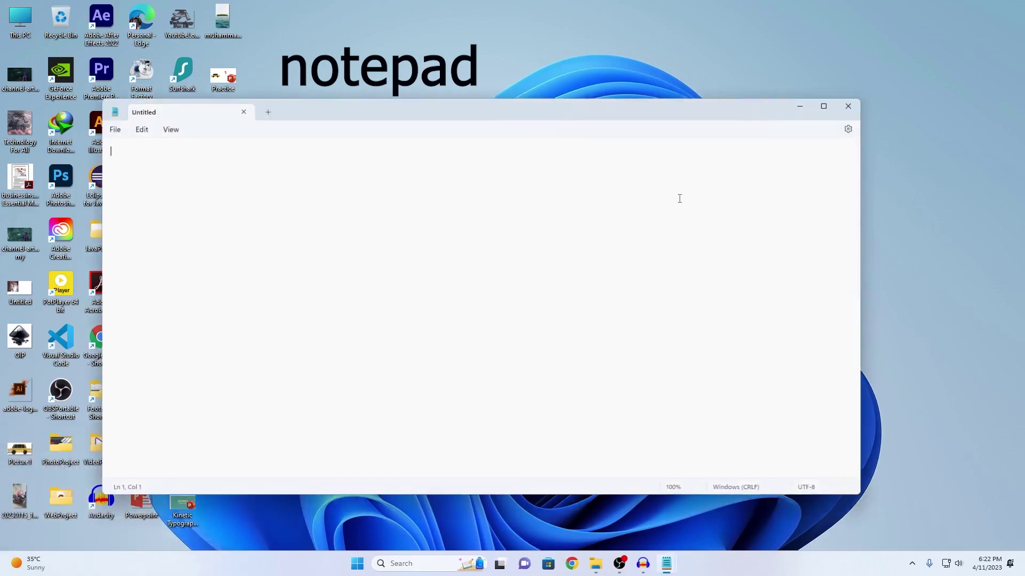
{"action": "left_click", "coordinate": [850, 105]}
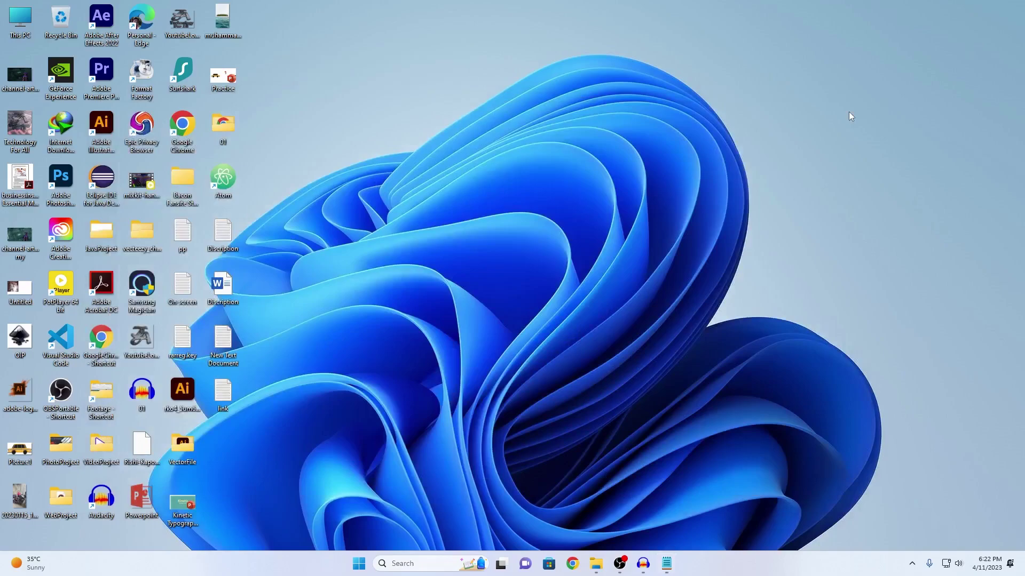
- Launch WordPad from the Run dialog with the command wordpad, close its window and refresh the desktop
{"action": "key", "text": "super+r"}
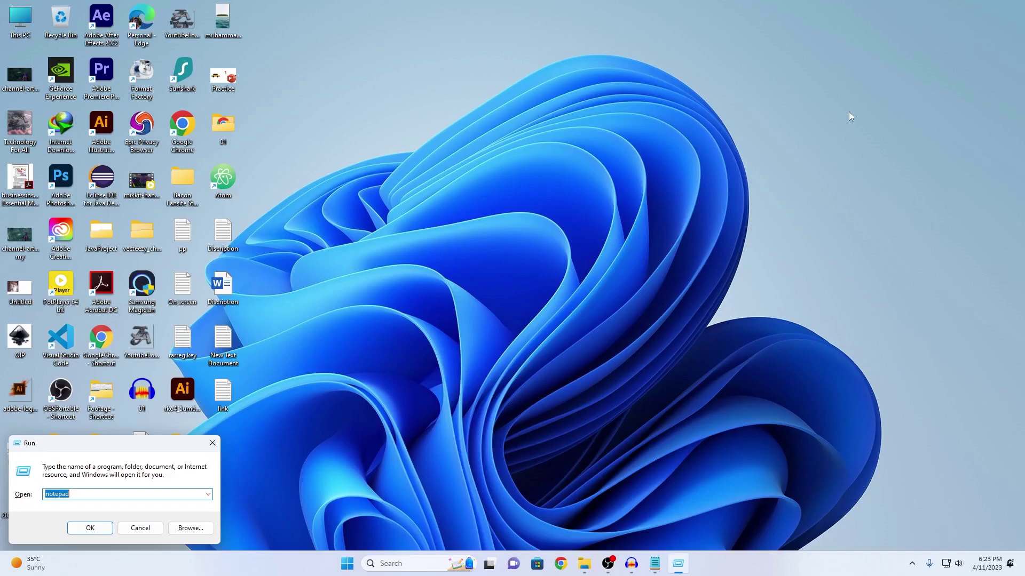
{"action": "type", "text": "word"}
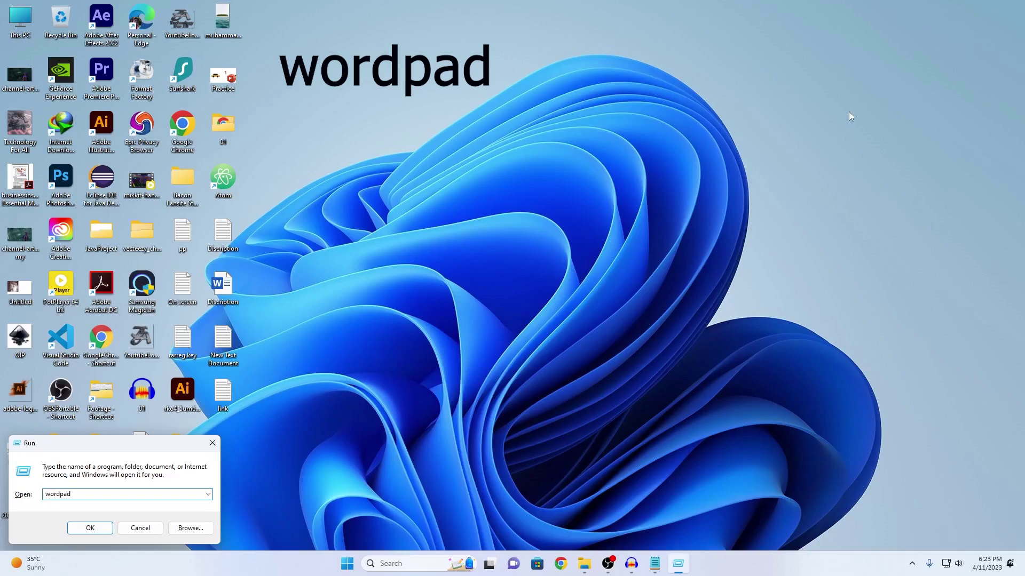
{"action": "key", "text": "Return"}
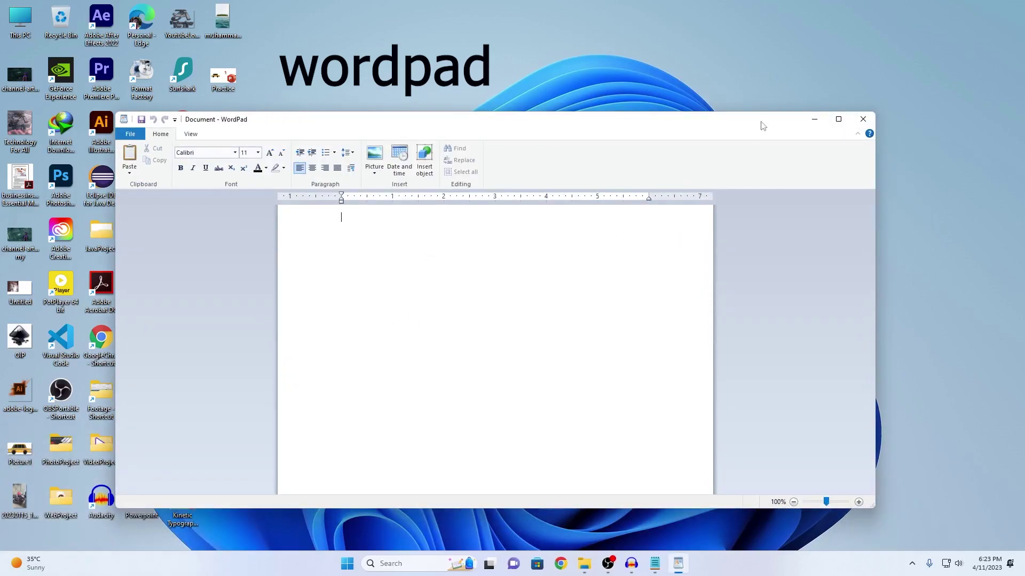
{"action": "left_click", "coordinate": [861, 120]}
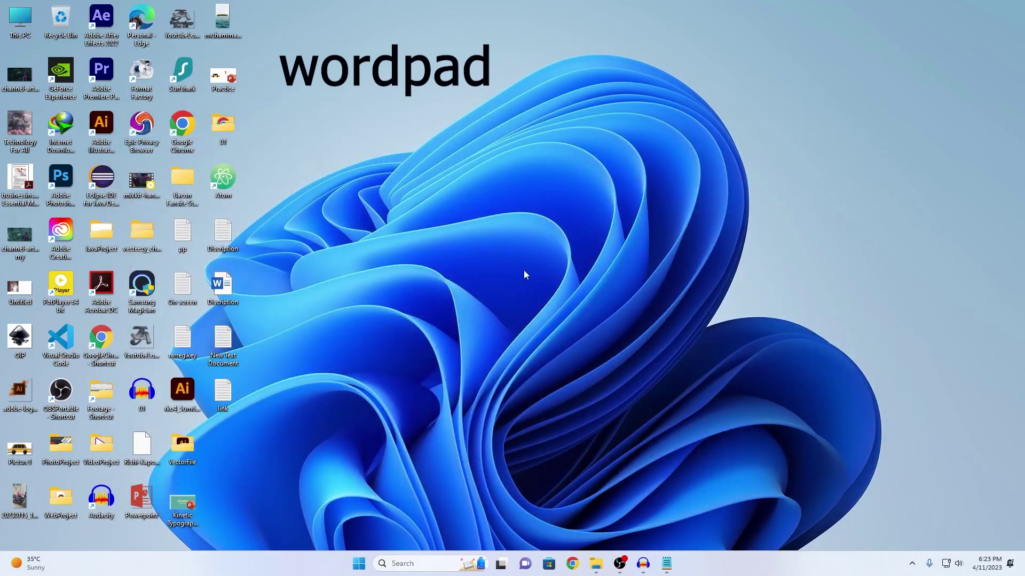
{"action": "right_click", "coordinate": [492, 258]}
{"action": "left_click", "coordinate": [536, 308]}
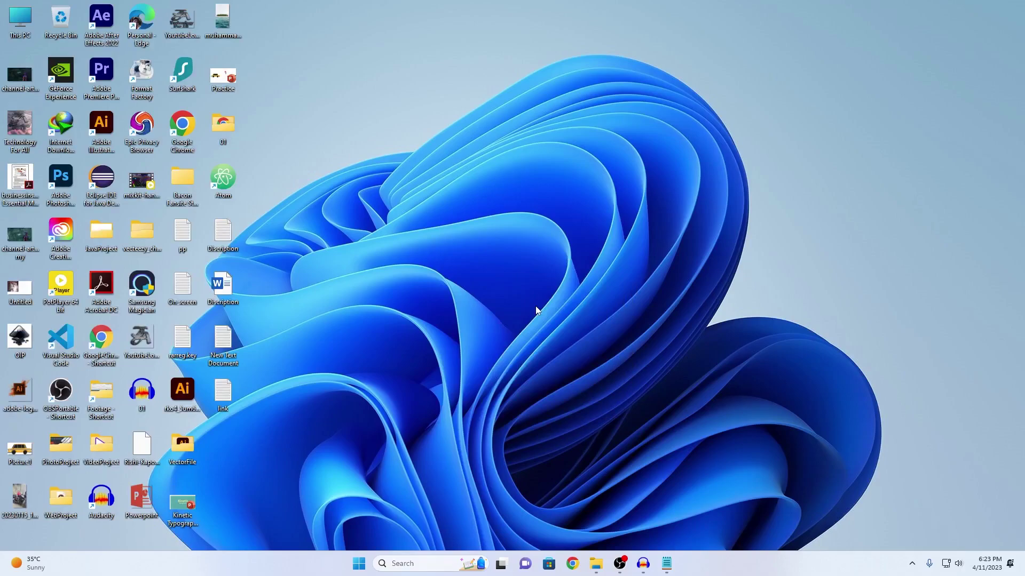
- Launch Calculator from the Run dialog with the command calc and close its window
{"action": "key", "text": "super+r"}
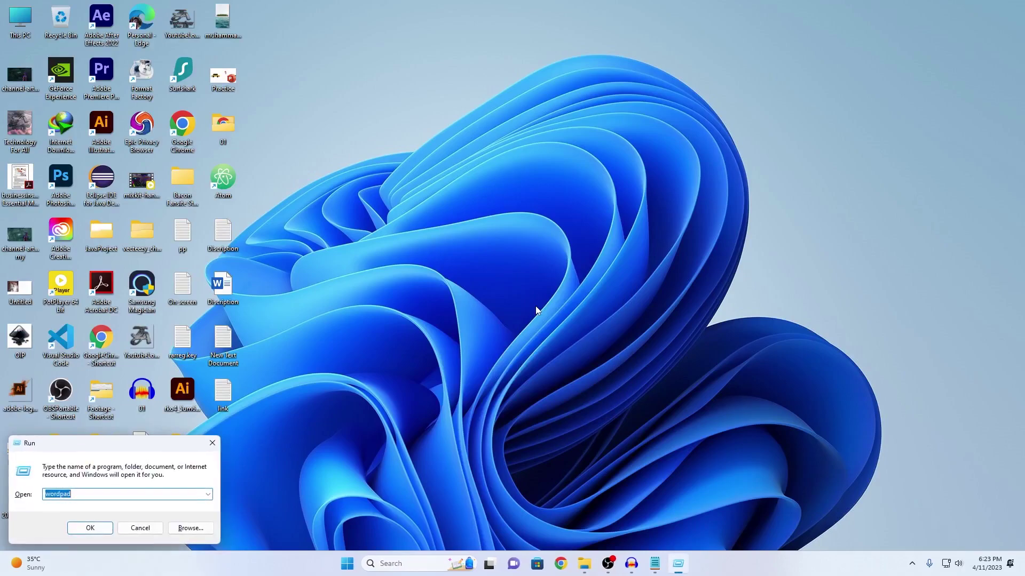
{"action": "type", "text": "c"}
{"action": "key", "text": "BackSpace"}
{"action": "type", "text": "calc"}
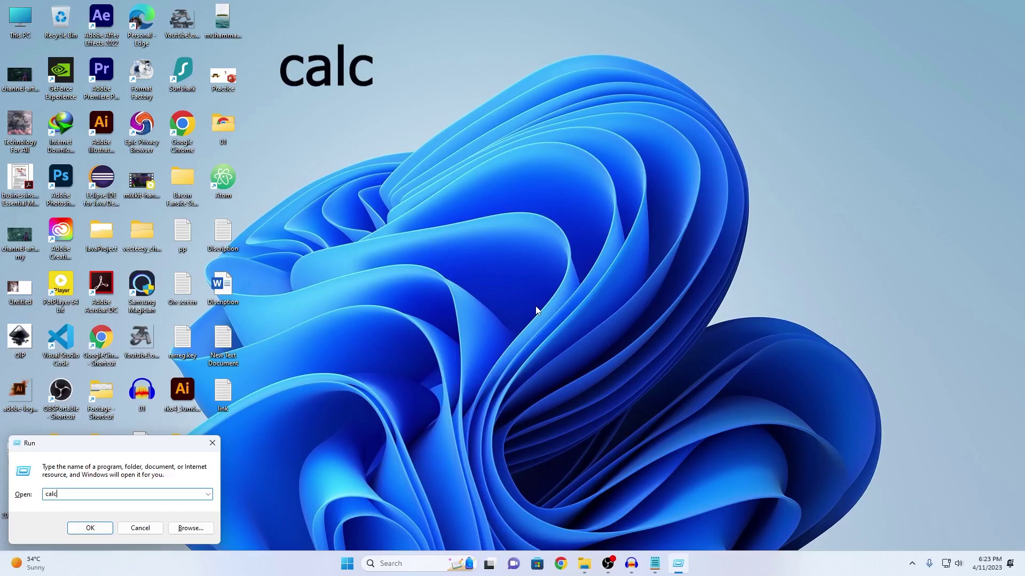
{"action": "key", "text": "Return"}
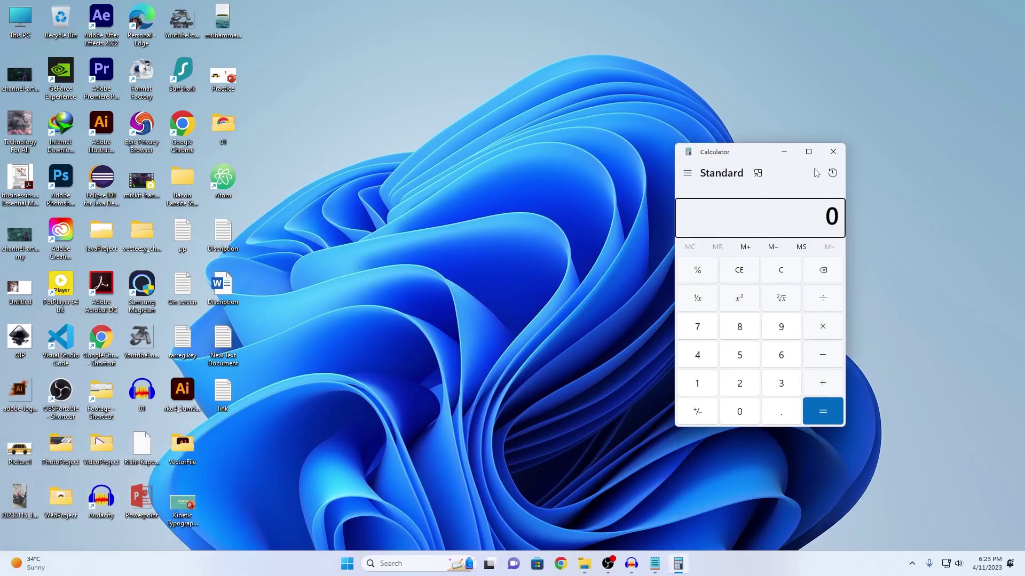
{"action": "left_click", "coordinate": [832, 155]}
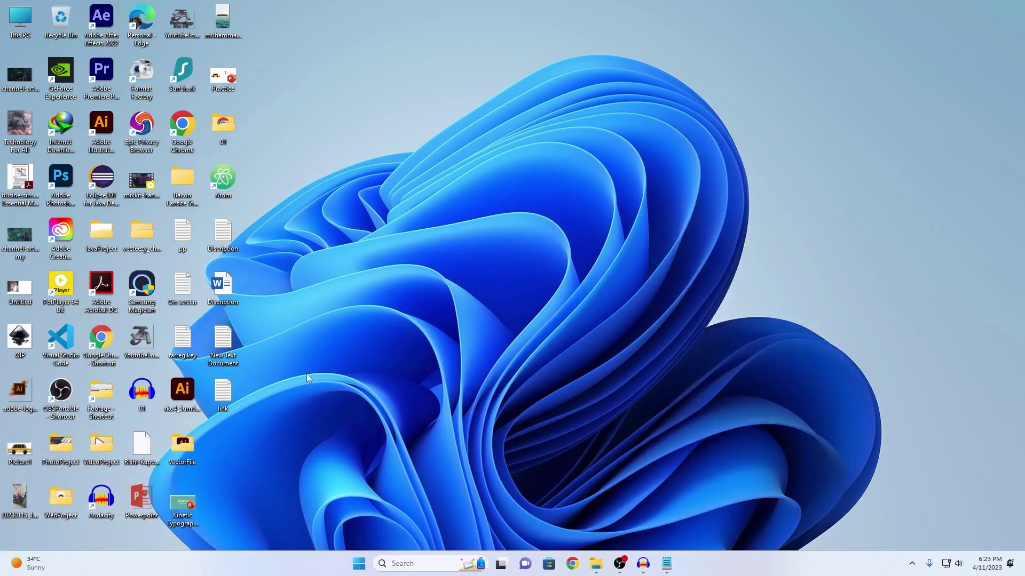
- Launch Paint from the Run dialog with the command mspaint and close its window
{"action": "key", "text": "super+r"}
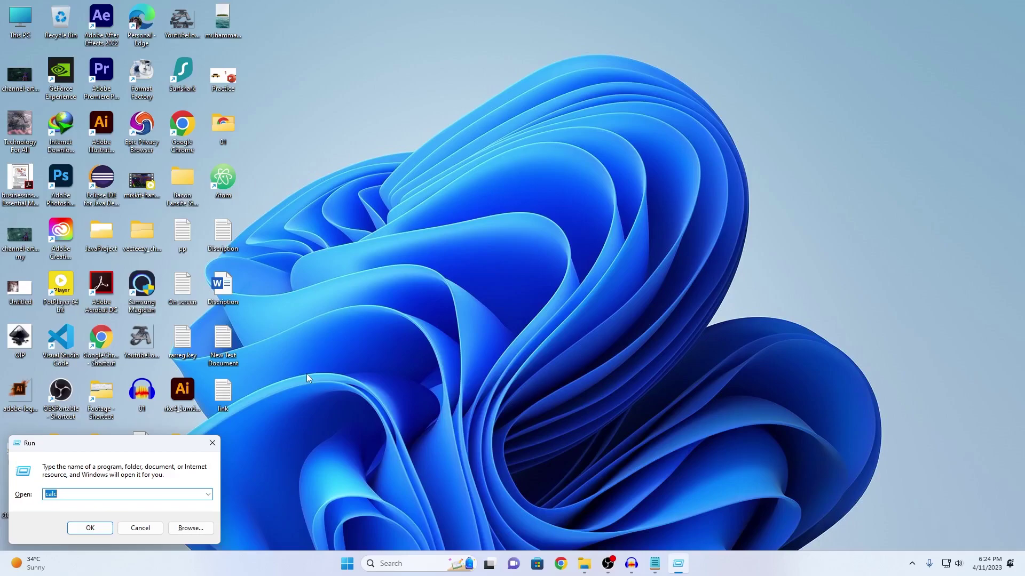
{"action": "type", "text": "mspaint"}
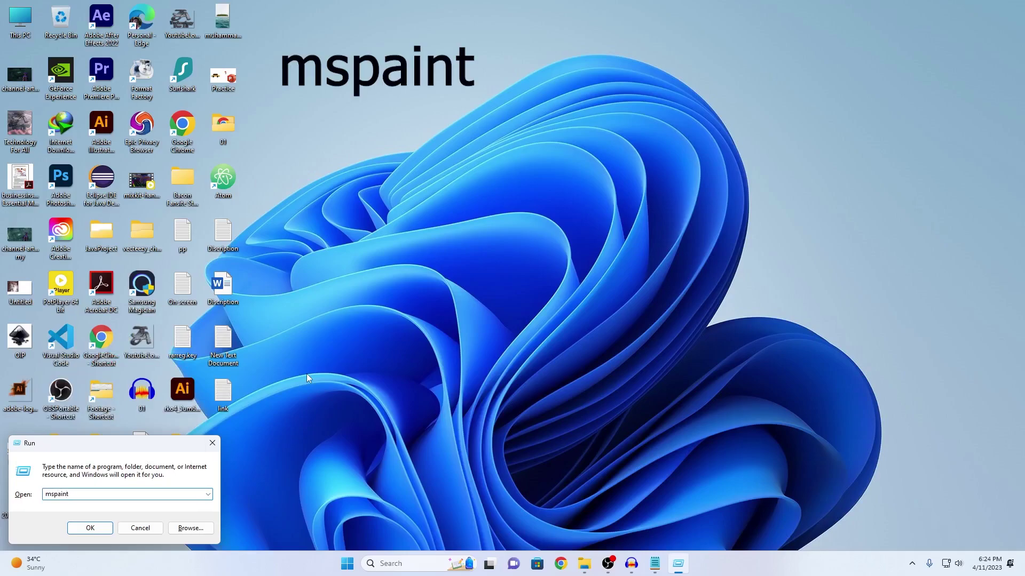
{"action": "key", "text": "Return"}
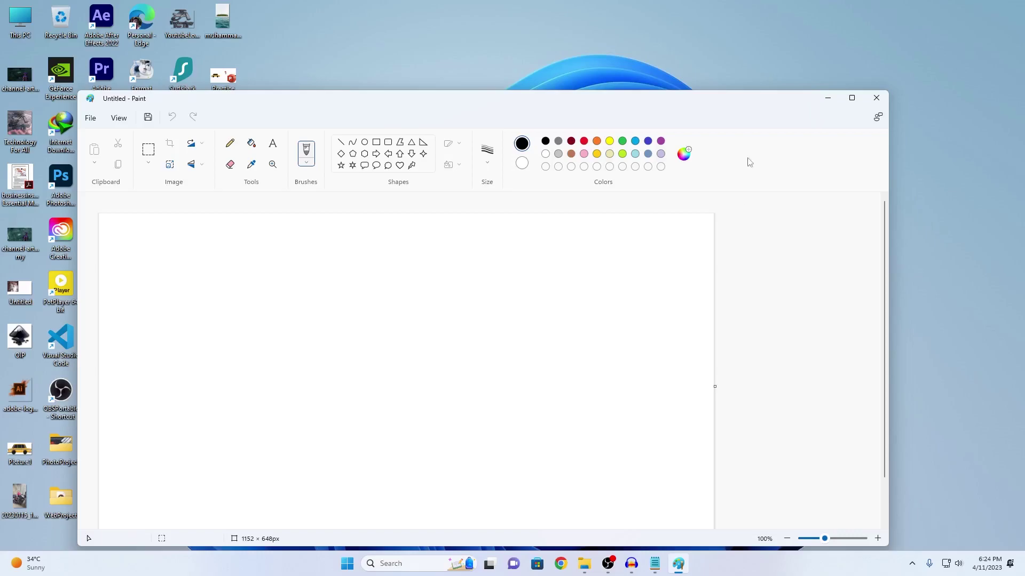
{"action": "left_click", "coordinate": [877, 97]}
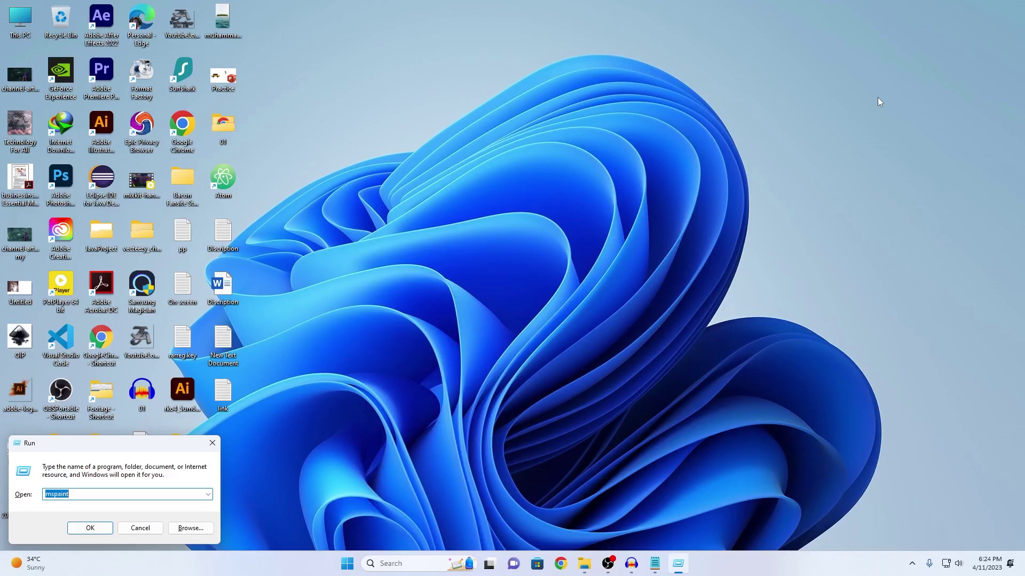
- Launch Outlook from the Run dialog with the command outlook, and close its account setup and loading windows
{"action": "type", "text": "outlook"}
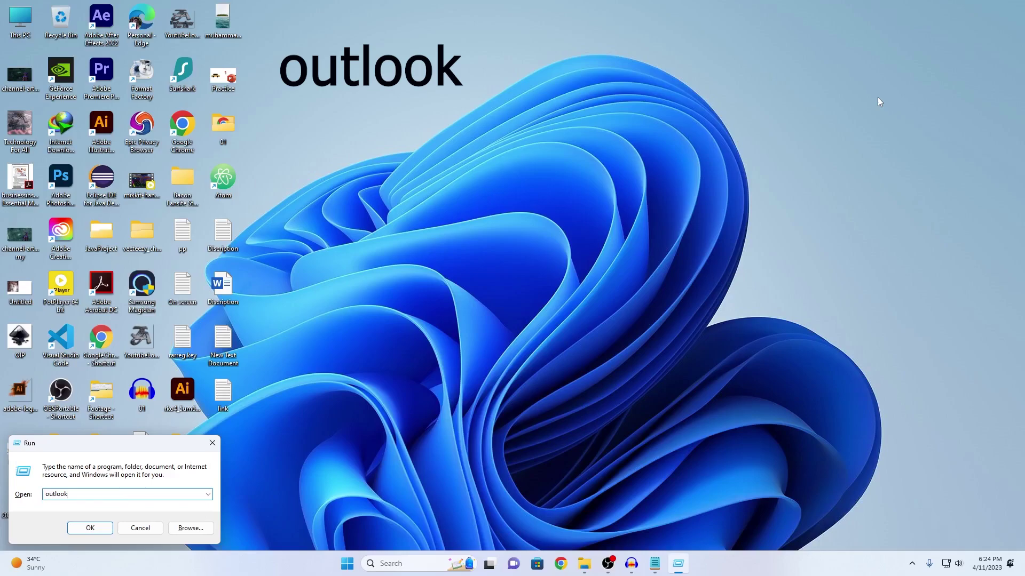
{"action": "key", "text": "Return"}
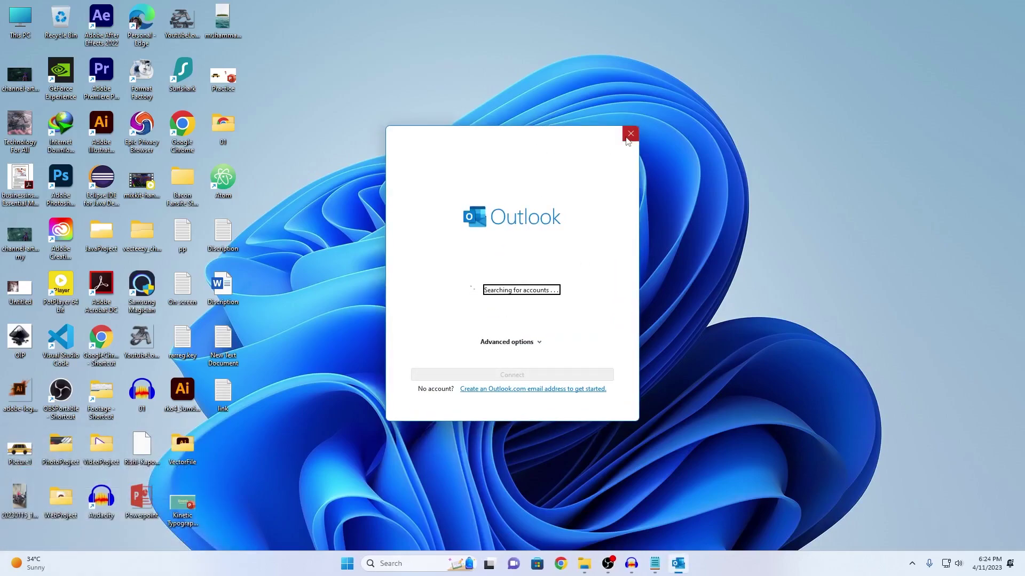
{"action": "left_click", "coordinate": [627, 138]}
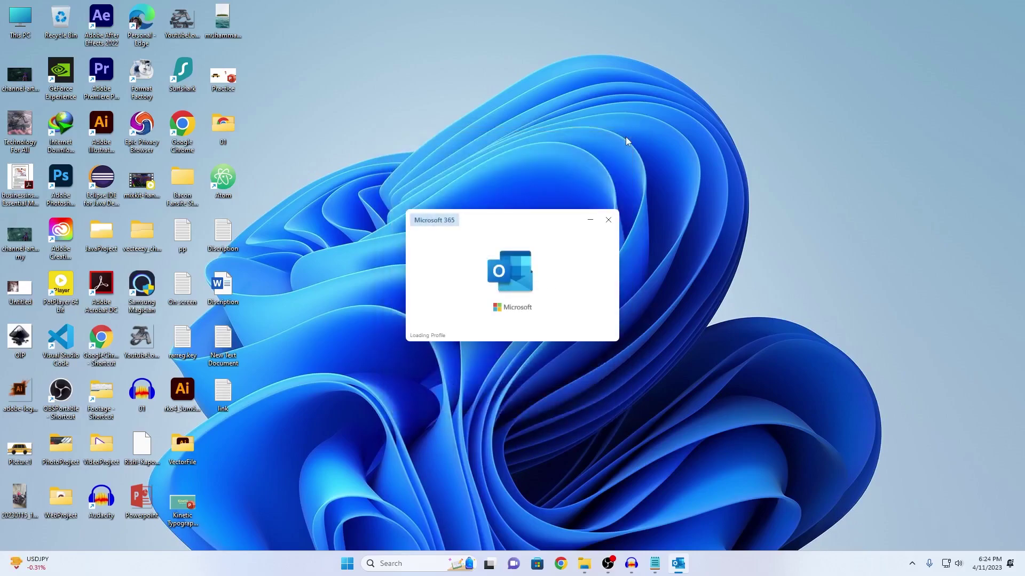
{"action": "left_click", "coordinate": [609, 219]}
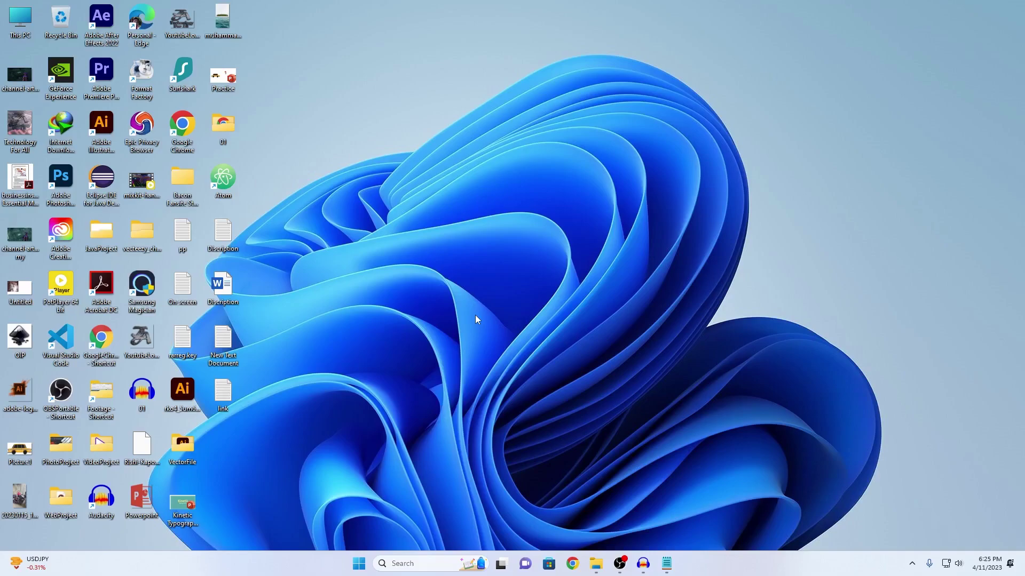
- Open the local disk M from the Run dialog with the command m:
{"action": "key", "text": "super+r"}
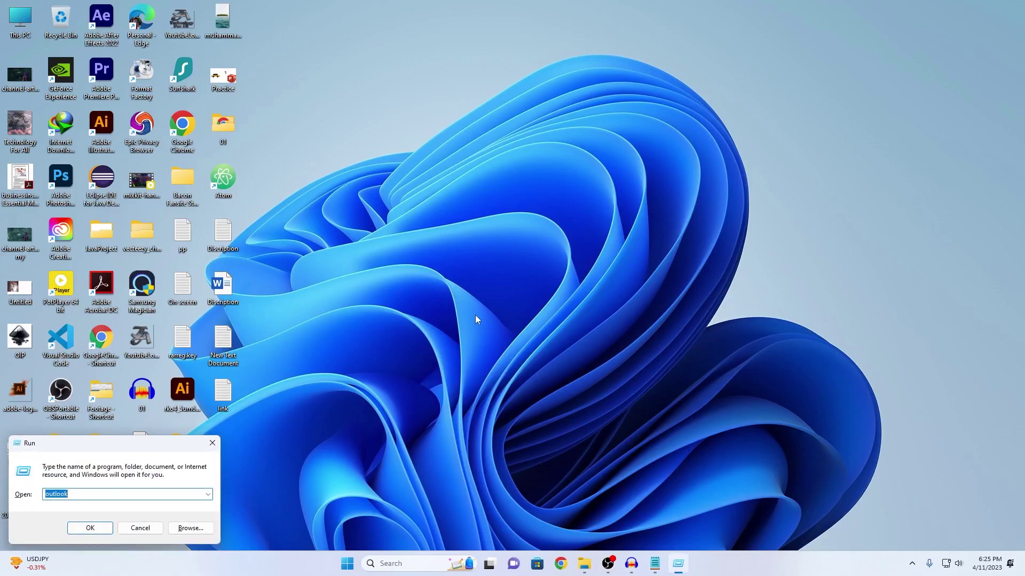
{"action": "type", "text": "d"}
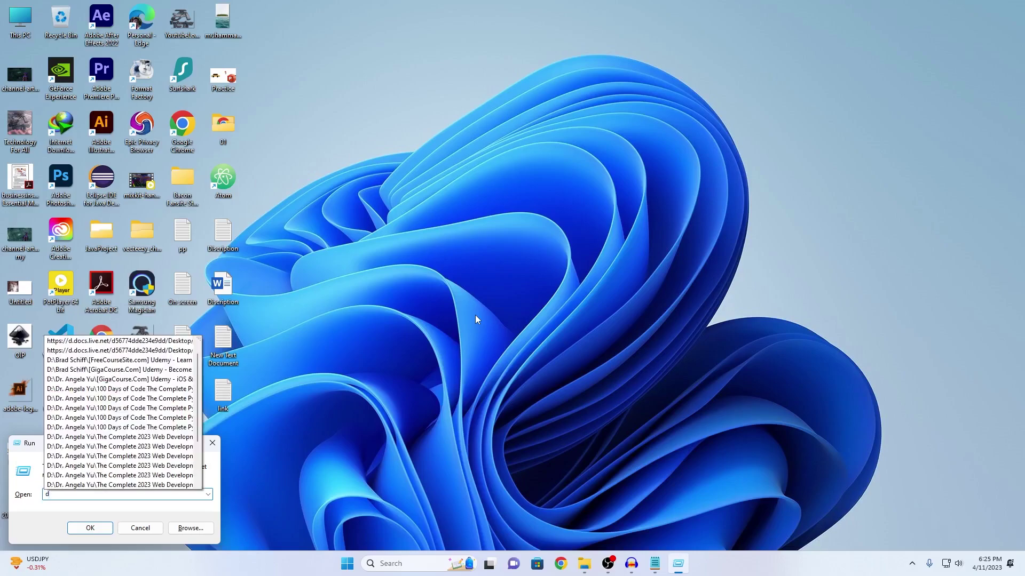
{"action": "key", "text": "BackSpace"}
{"action": "type", "text": "m"}
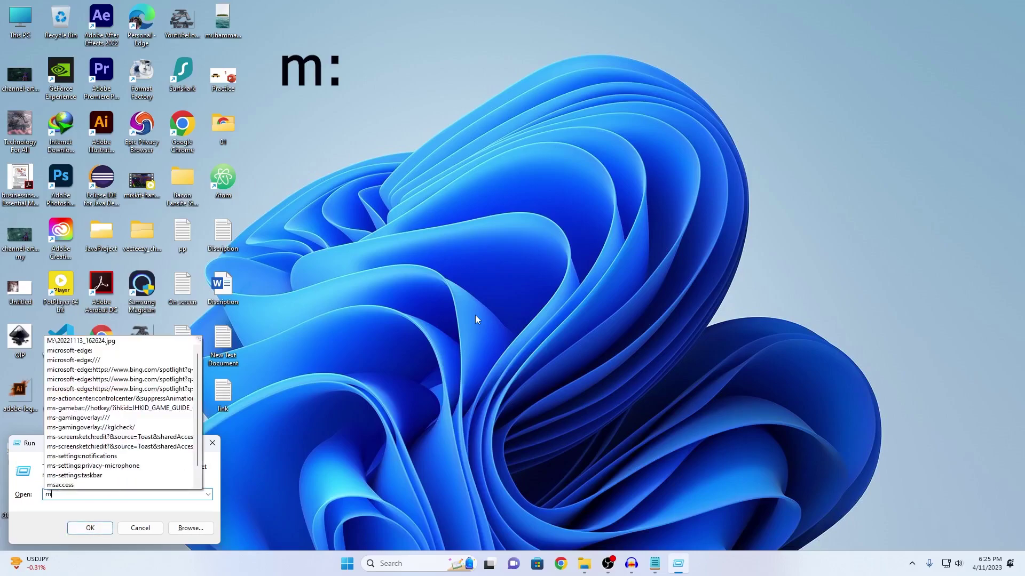
{"action": "type", "text": ":"}
{"action": "key", "text": "Return"}
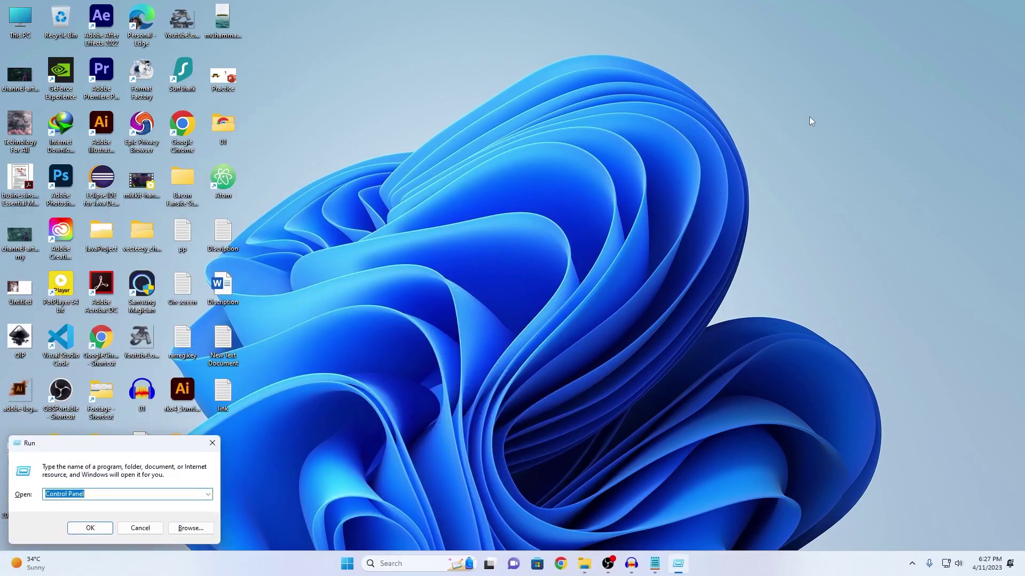
- Run the command \ from a freshly opened Run dialog and close the Local Disk (M:) folder window
{"action": "key", "text": "Escape"}
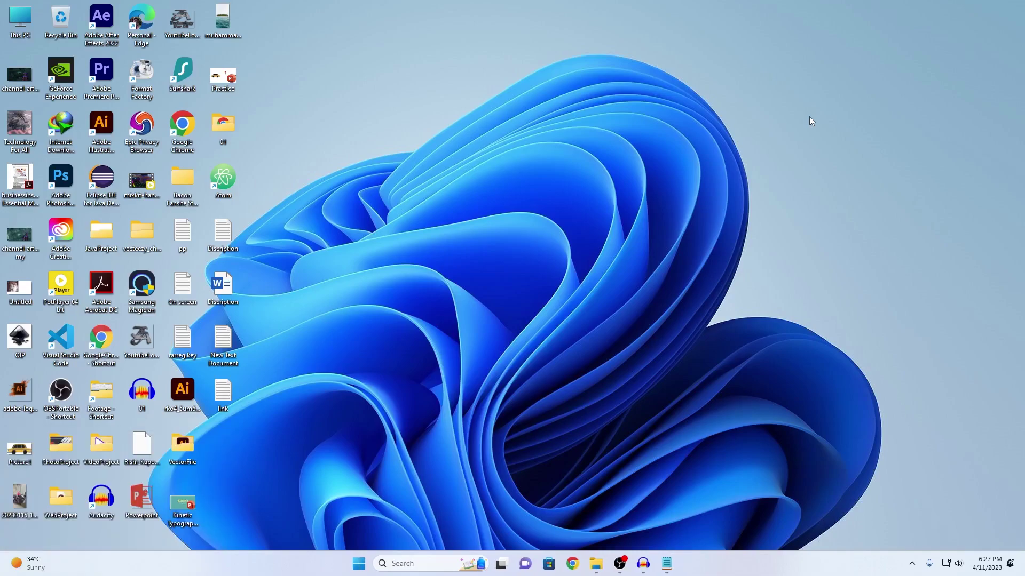
{"action": "key", "text": "super+r"}
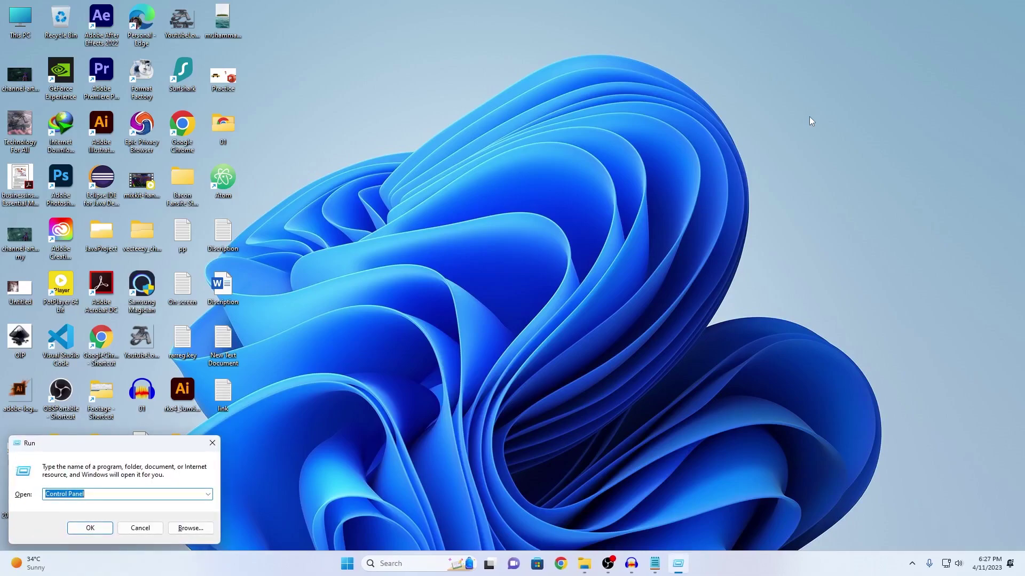
{"action": "type", "text": "\\"}
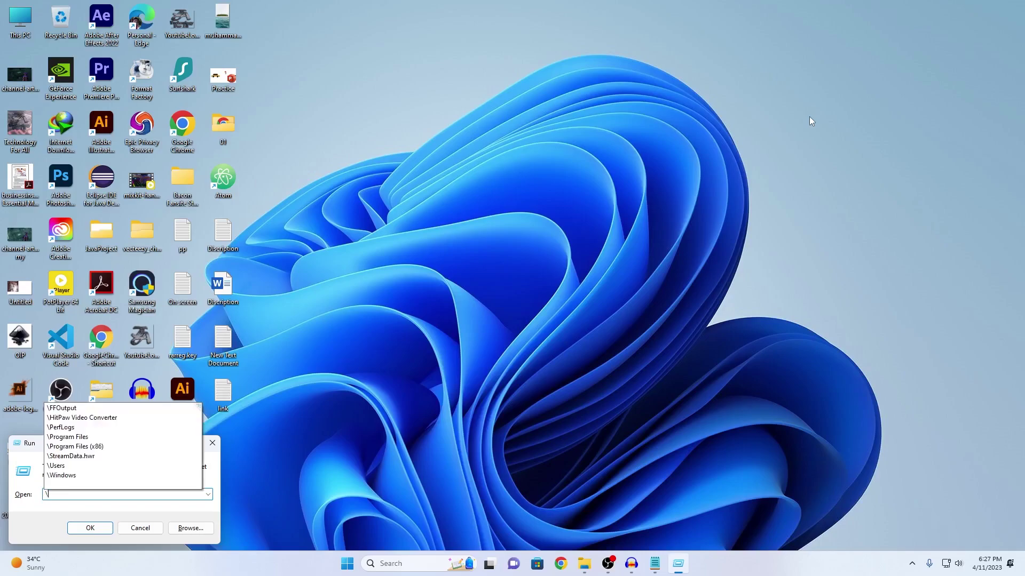
{"action": "key", "text": "Return"}
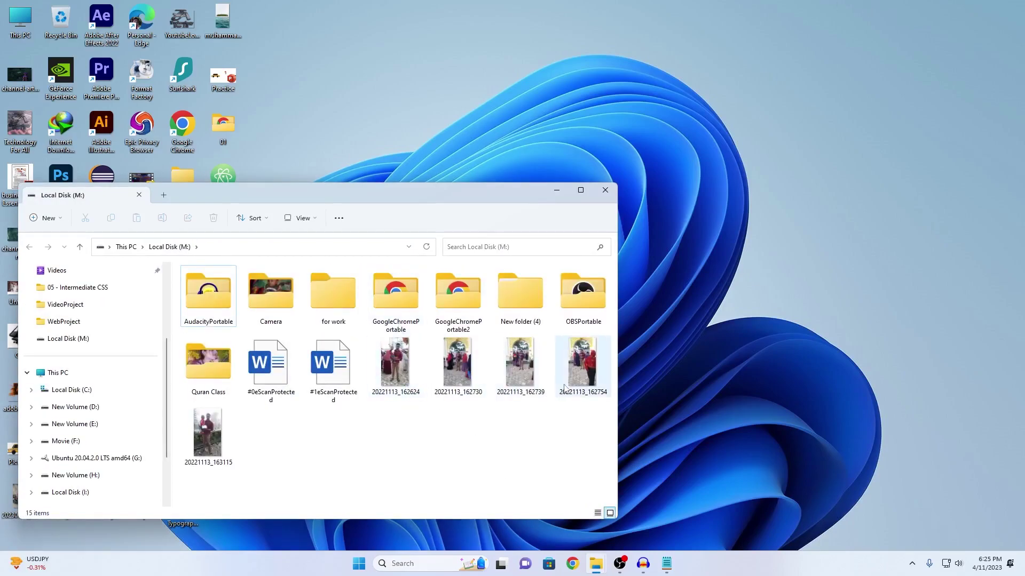
{"action": "left_click", "coordinate": [606, 192]}
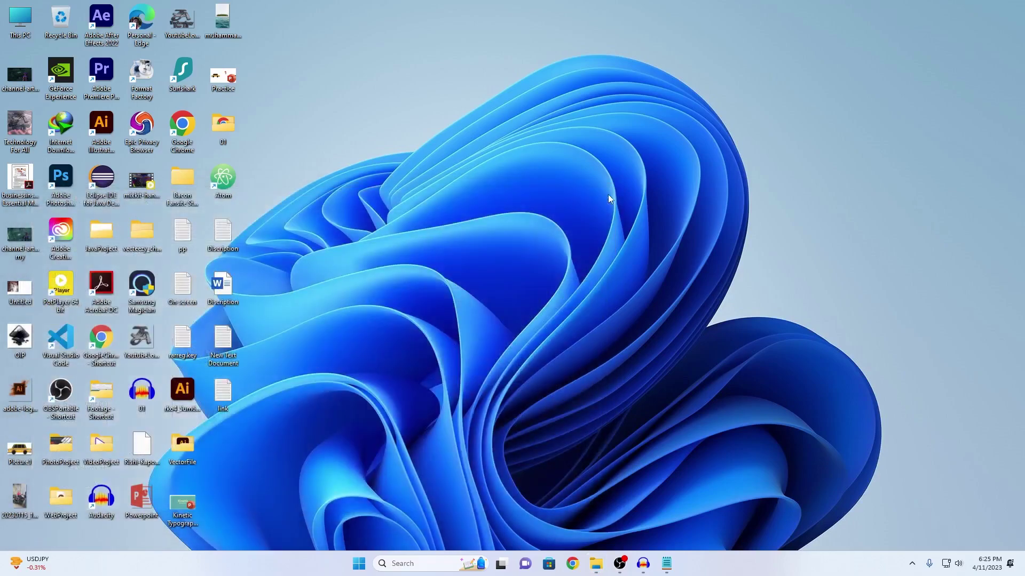
- Open the image m:\20221113_162624.jpg on drive M from the Run dialog and close the picture viewer
{"action": "key", "text": "super+r"}
{"action": "key", "text": "End"}
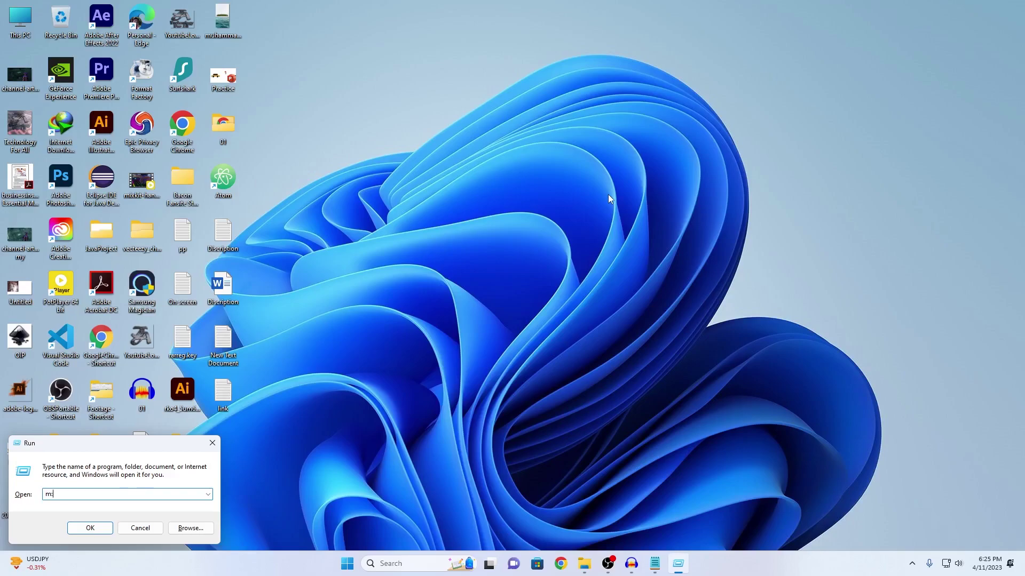
{"action": "key", "text": "BackSpace"}
{"action": "key", "text": "BackSpace"}
{"action": "type", "text": "m"}
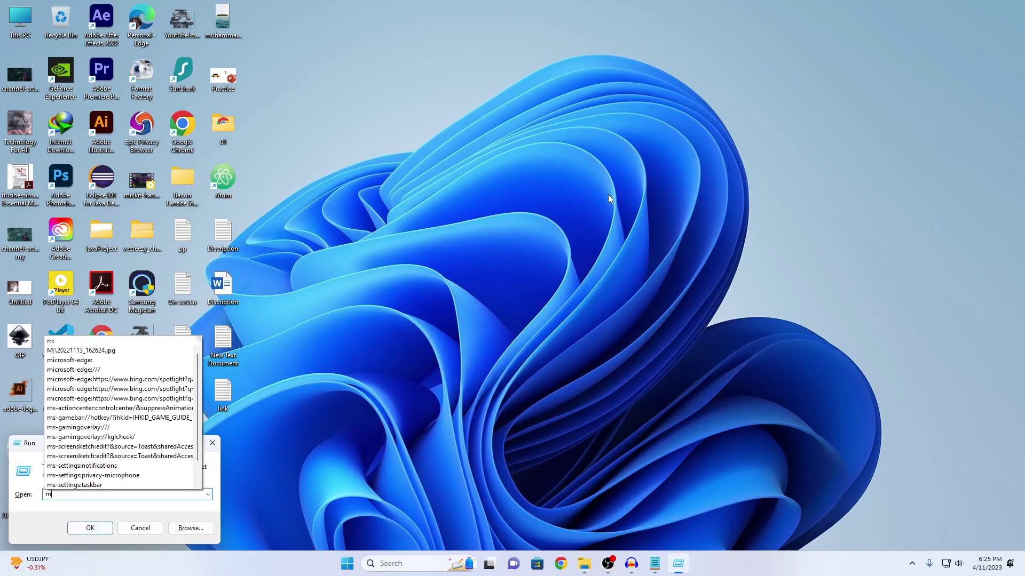
{"action": "type", "text": ":"}
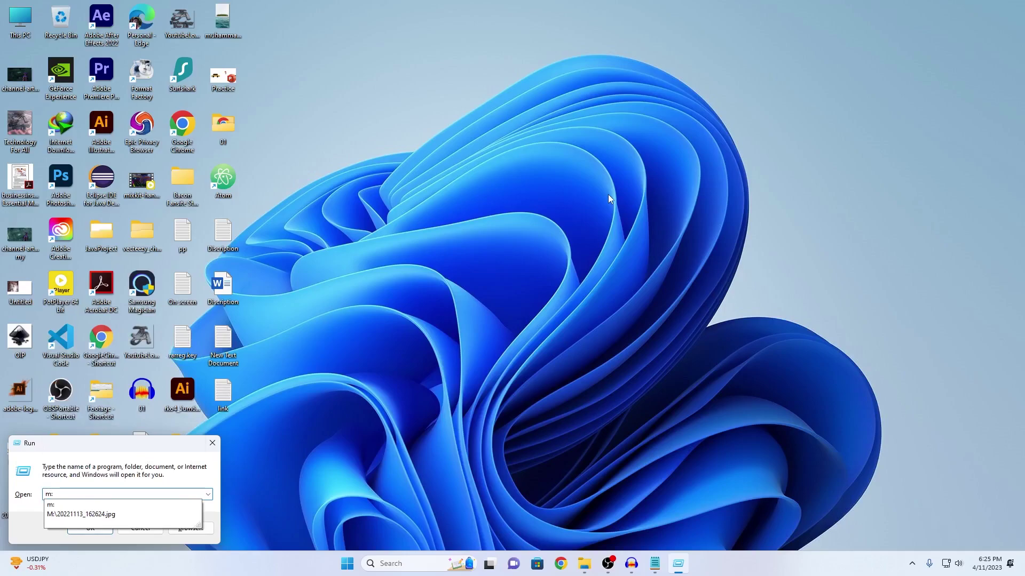
{"action": "type", "text": "\\"}
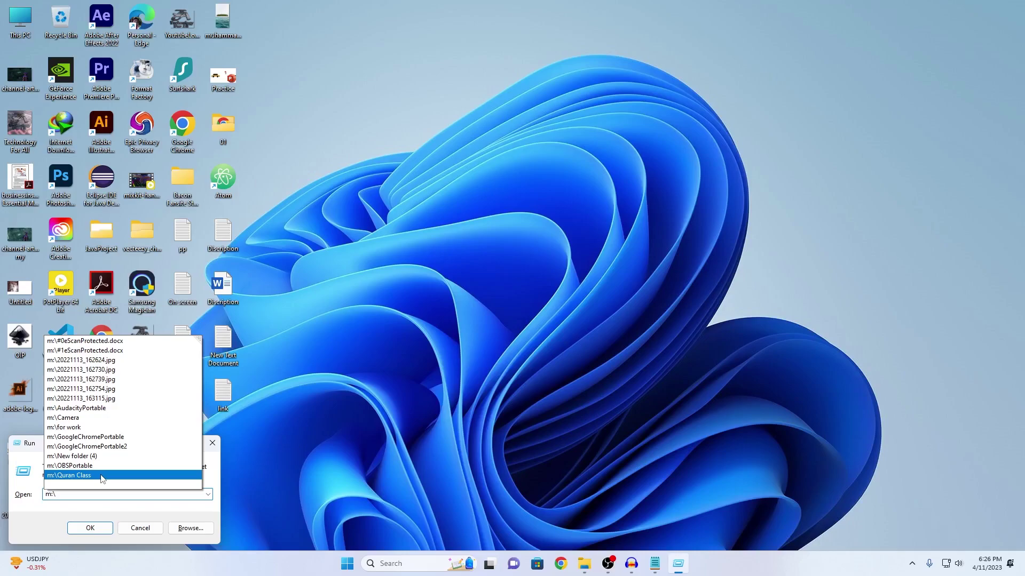
{"action": "left_click", "coordinate": [133, 361]}
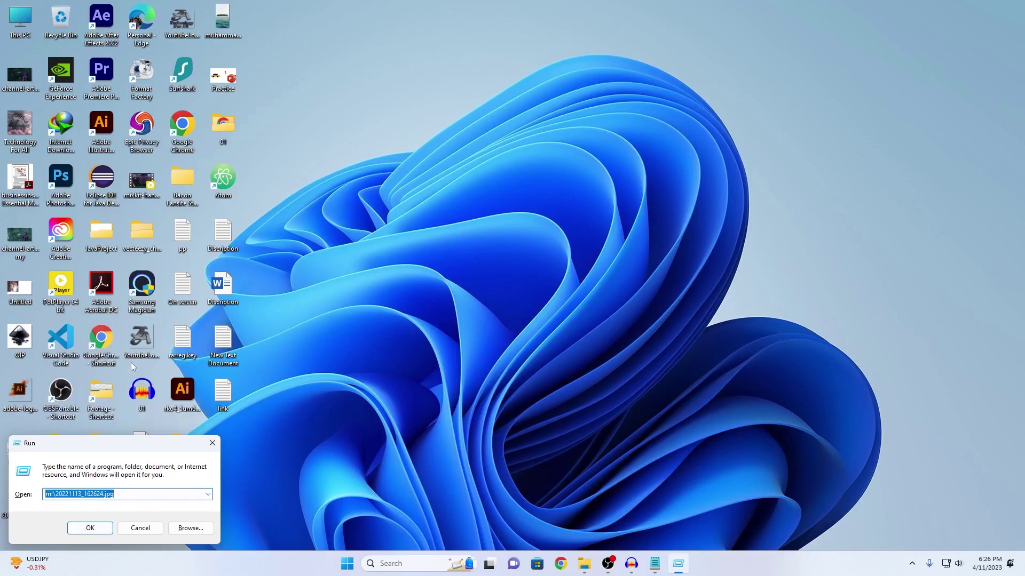
{"action": "key", "text": "Return"}
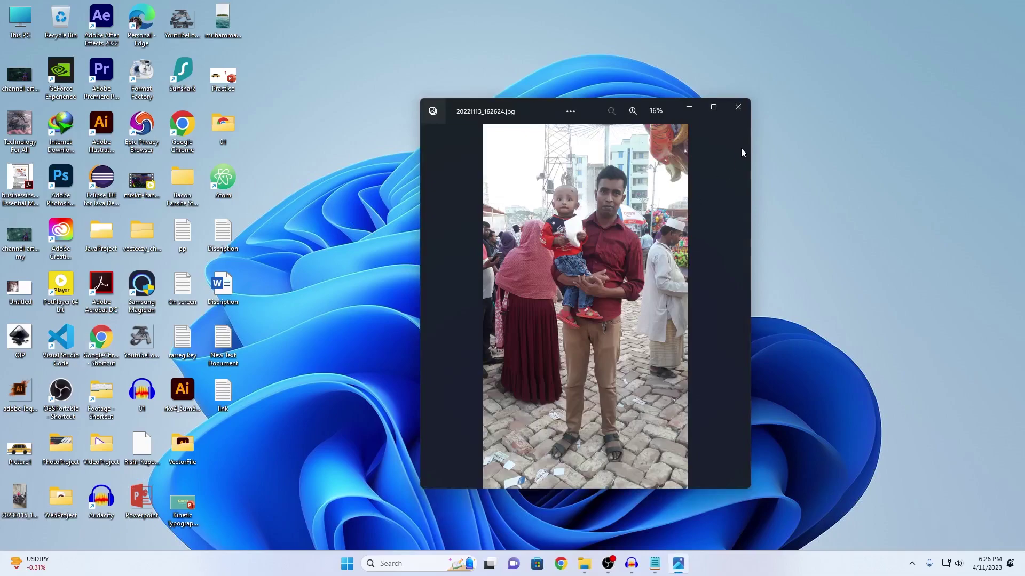
{"action": "left_click", "coordinate": [738, 106]}
- Launch the Control Panel from the Run dialog with the command control and close its window
{"action": "key", "text": "super+r"}
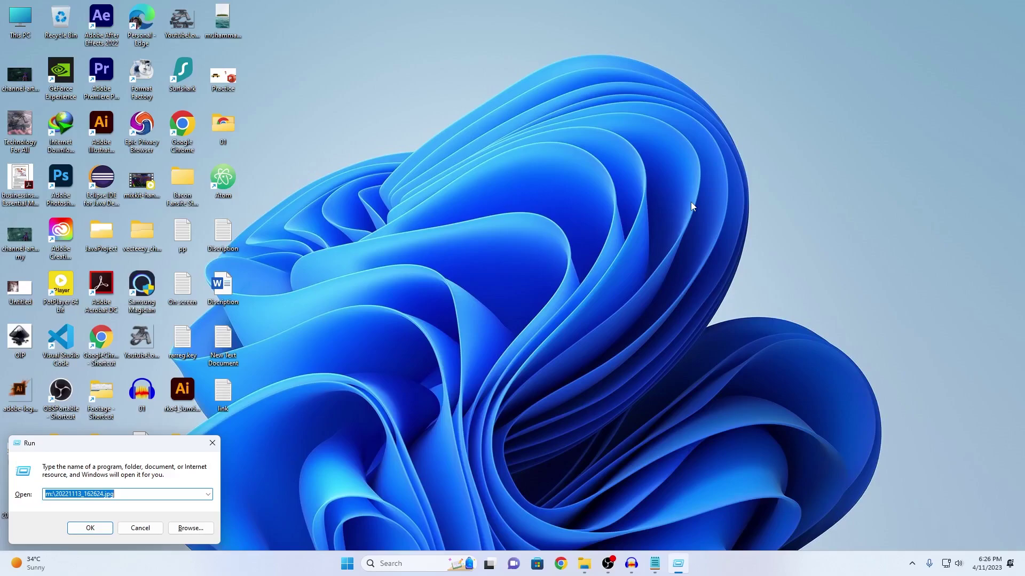
{"action": "type", "text": "control"}
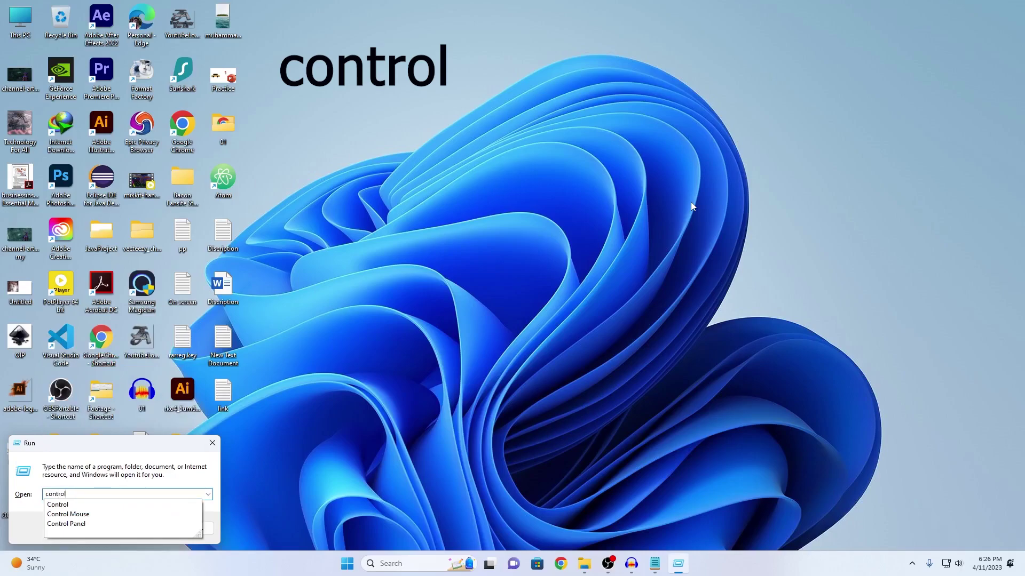
{"action": "key", "text": "Return"}
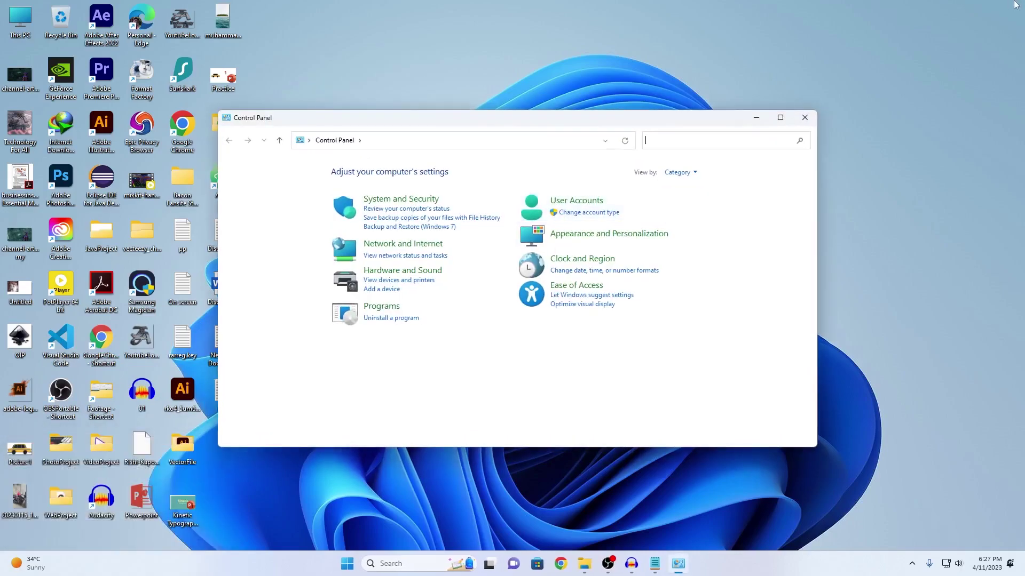
{"action": "left_click", "coordinate": [804, 117]}
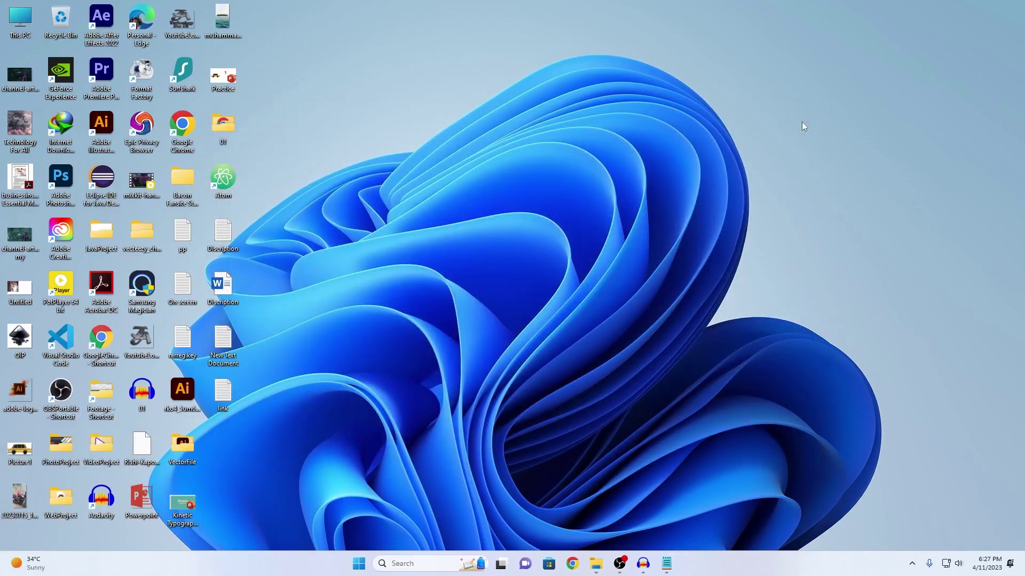
- Launch the Control Panel from the Run dialog with the command control panel and close its window
{"action": "key", "text": "super+r"}
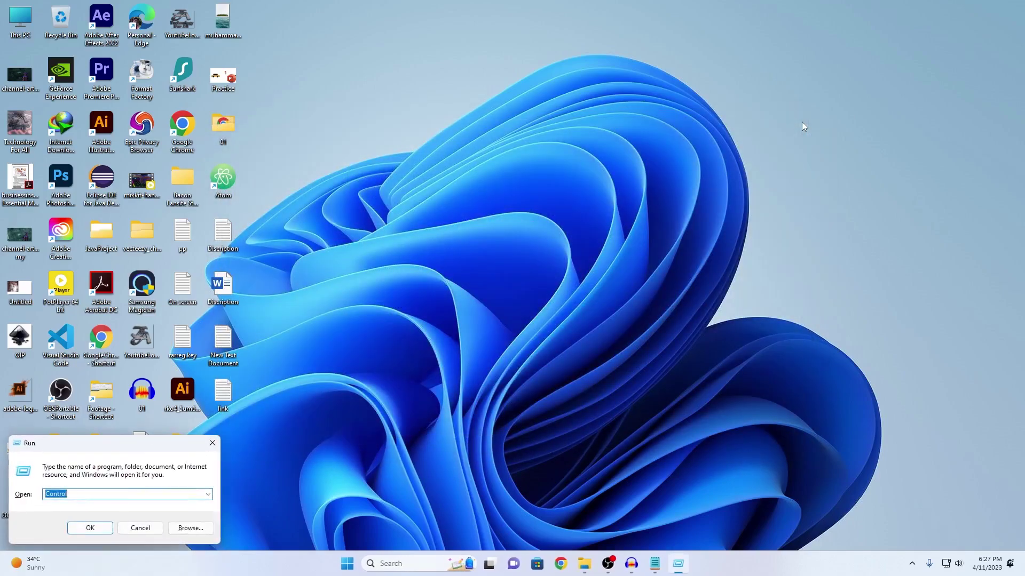
{"action": "type", "text": "control panel"}
{"action": "key", "text": "Return"}
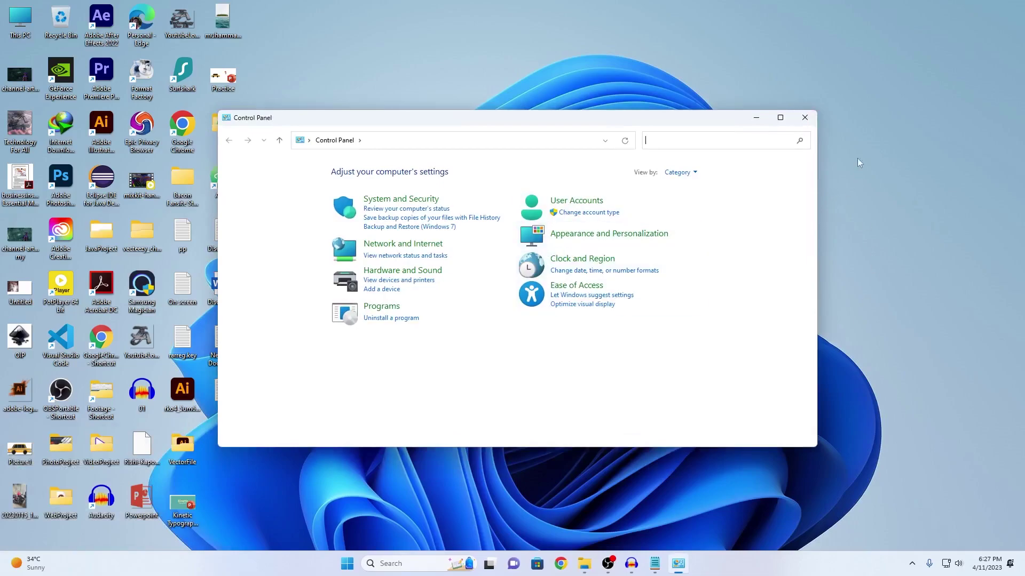
{"action": "left_click", "coordinate": [805, 118]}
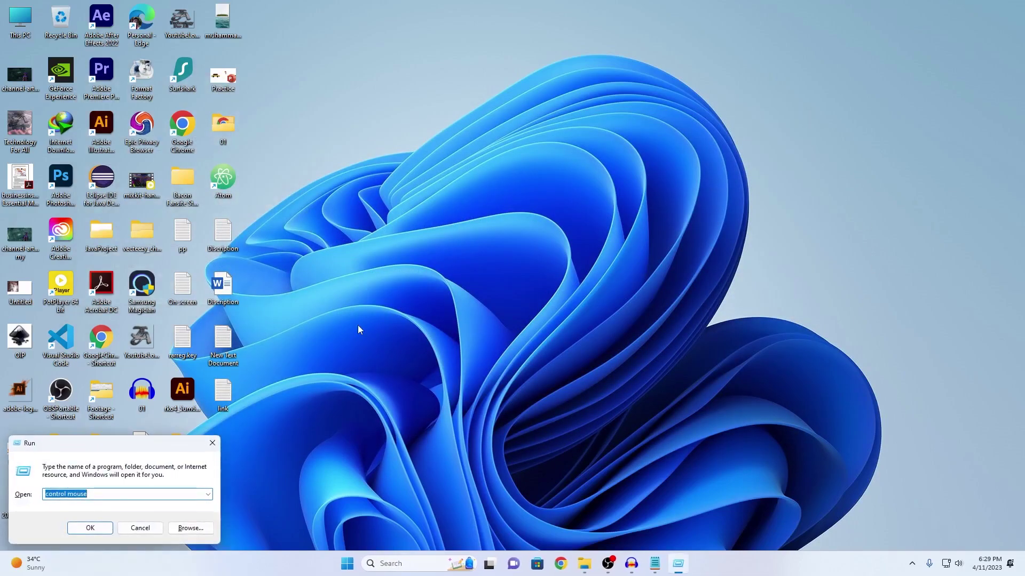
- Open Mouse Properties from the Run dialog with control mouse, and view its Pointers, Pointer Options and Buttons settings before closing it
{"action": "key", "text": "End"}
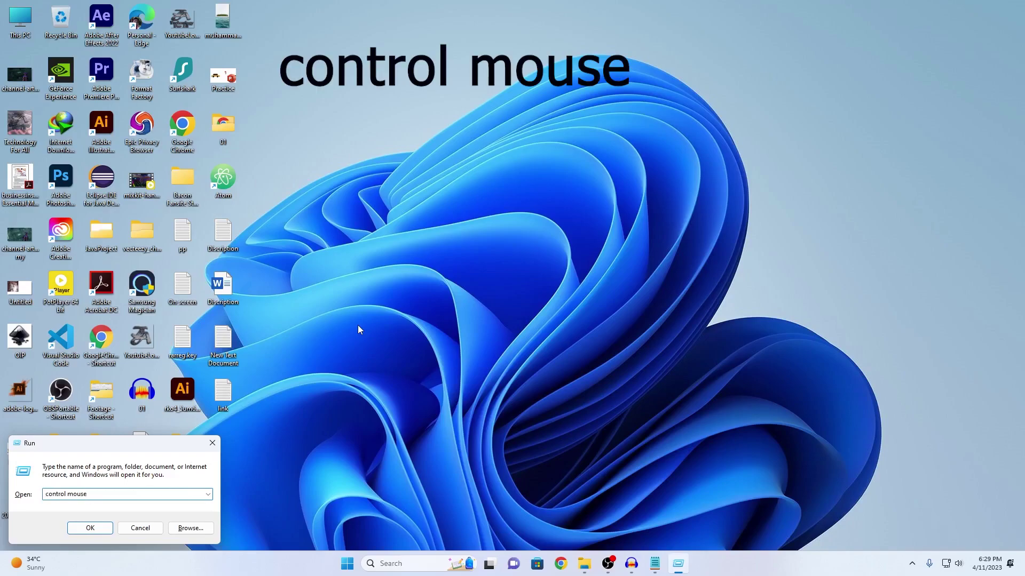
{"action": "key", "text": "Return"}
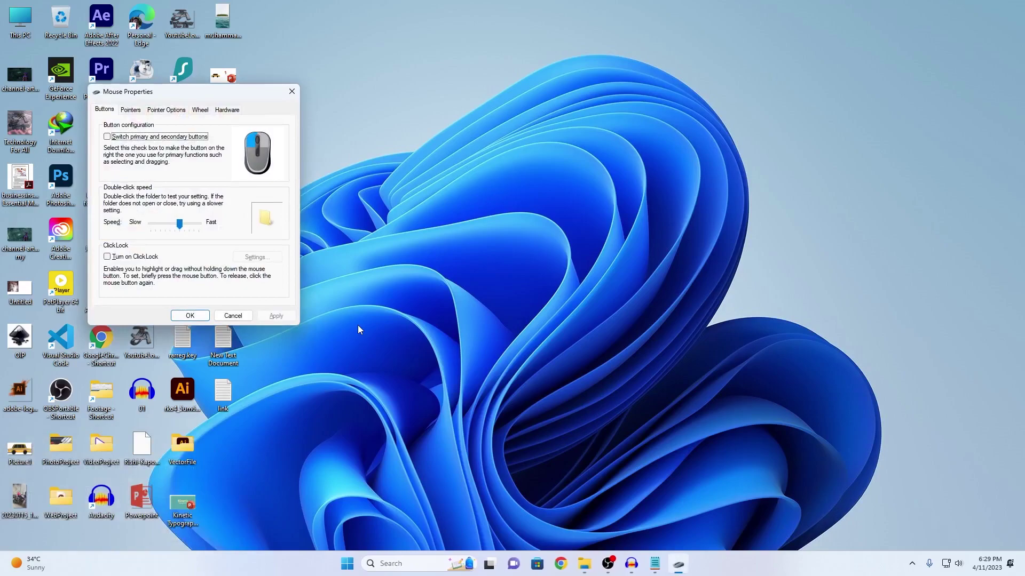
{"action": "left_click", "coordinate": [138, 114]}
{"action": "left_click", "coordinate": [175, 112]}
{"action": "left_click", "coordinate": [133, 109]}
{"action": "left_click", "coordinate": [97, 111]}
{"action": "left_click", "coordinate": [292, 95]}
- Open the keyboard properties from a fresh Run dialog with the command control keyboard
{"action": "key", "text": "super+r"}
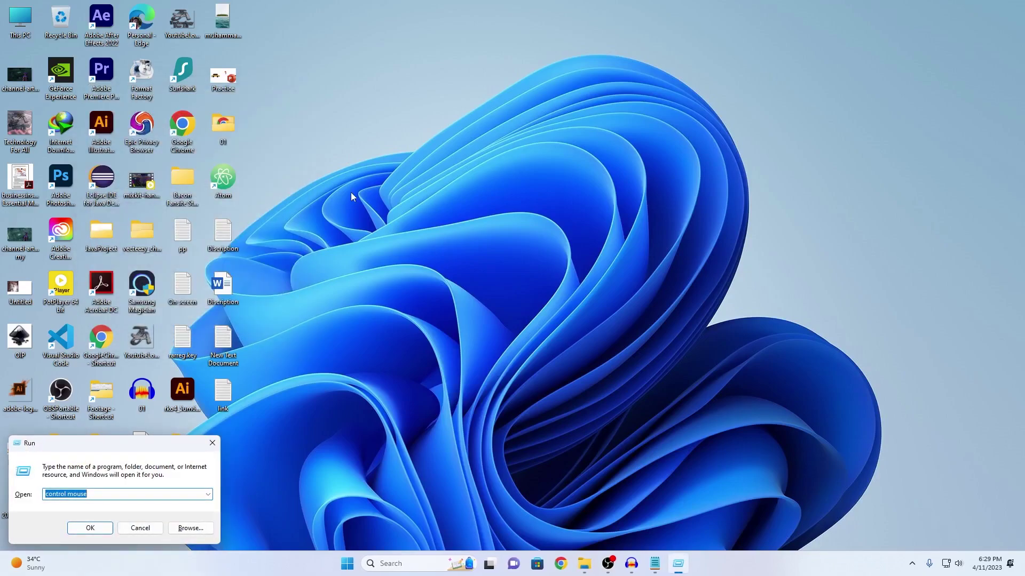
{"action": "type", "text": "control "}
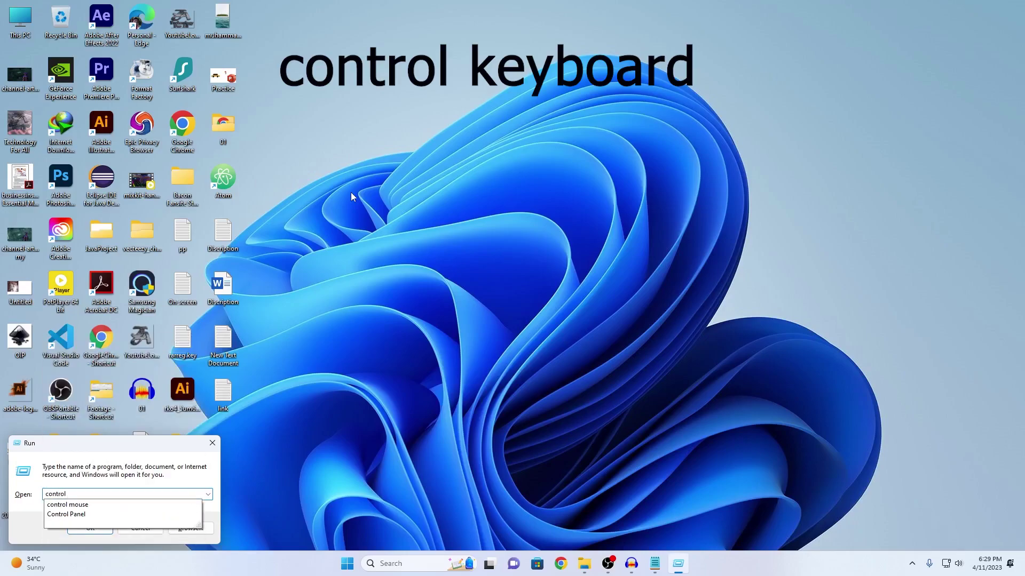
{"action": "type", "text": "keyboar"}
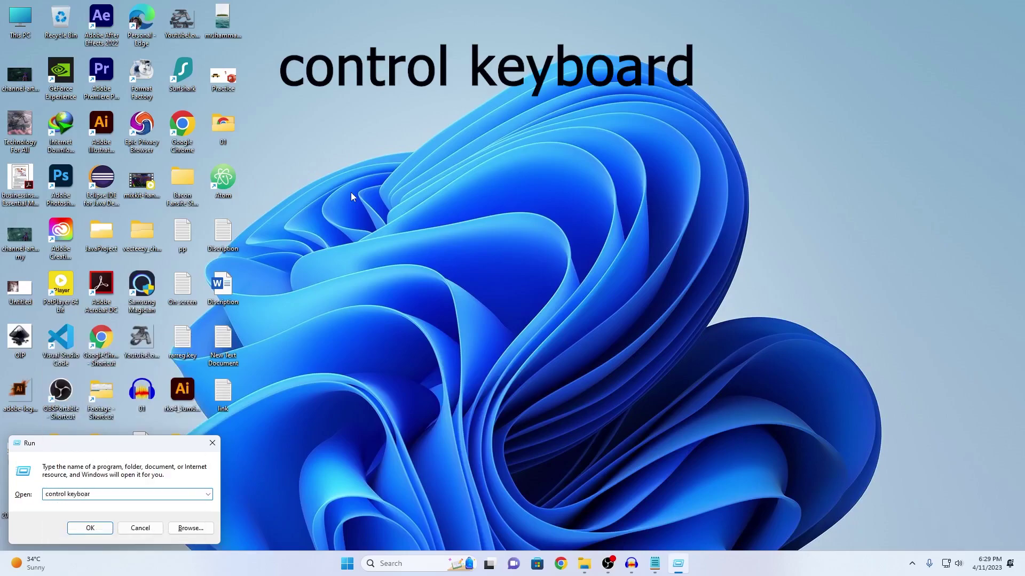
{"action": "type", "text": "d"}
{"action": "key", "text": "Return"}
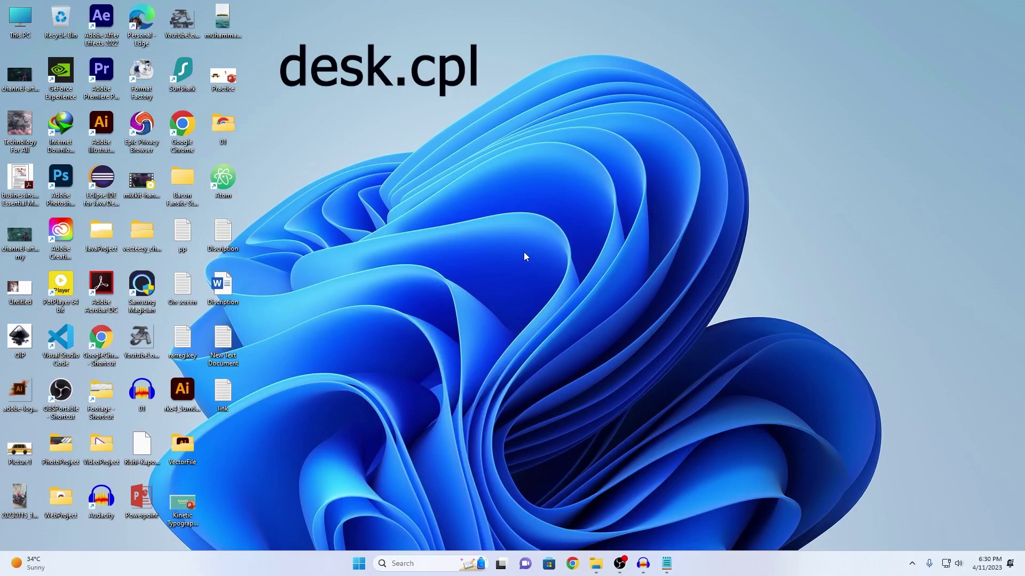
- Open the Display settings from the Run dialog with the command desk.cpl and look through the page
{"action": "key", "text": "super+r"}
{"action": "key", "text": "End"}
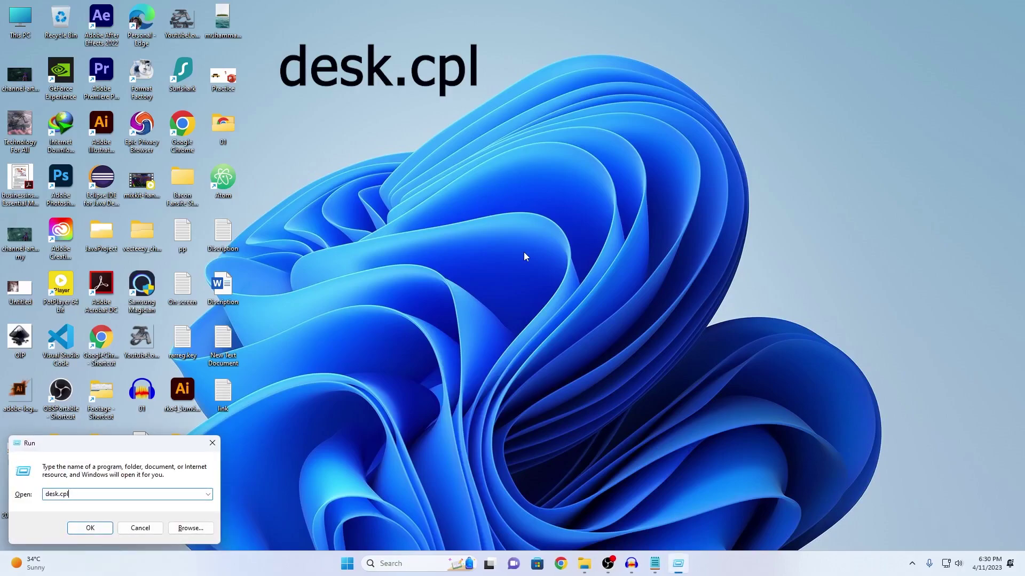
{"action": "key", "text": "Return"}
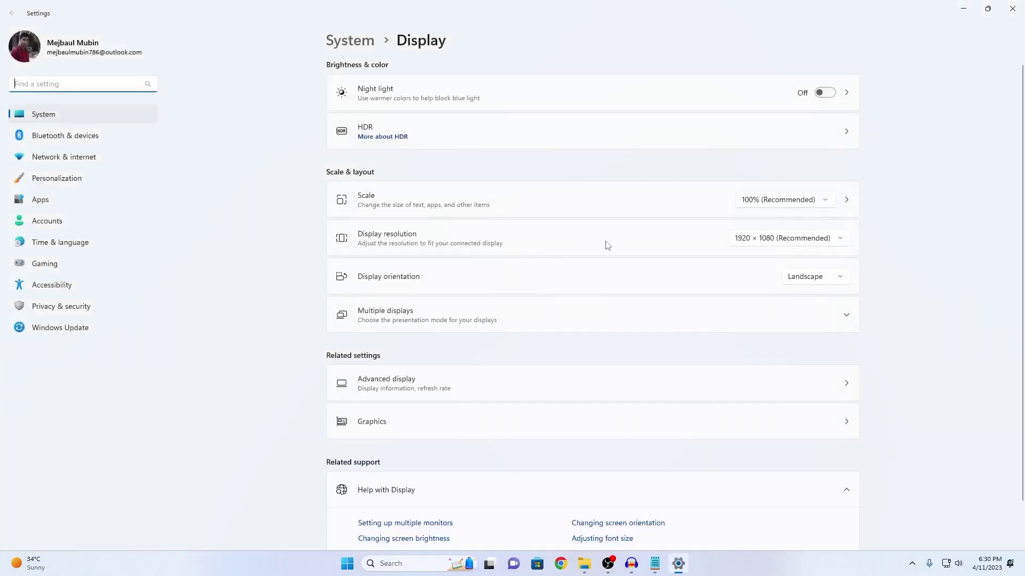
{"action": "scroll", "coordinate": [534, 392], "scroll_direction": "down", "scroll_amount": 2}
{"action": "scroll", "coordinate": [532, 396], "scroll_direction": "up", "scroll_amount": 2}
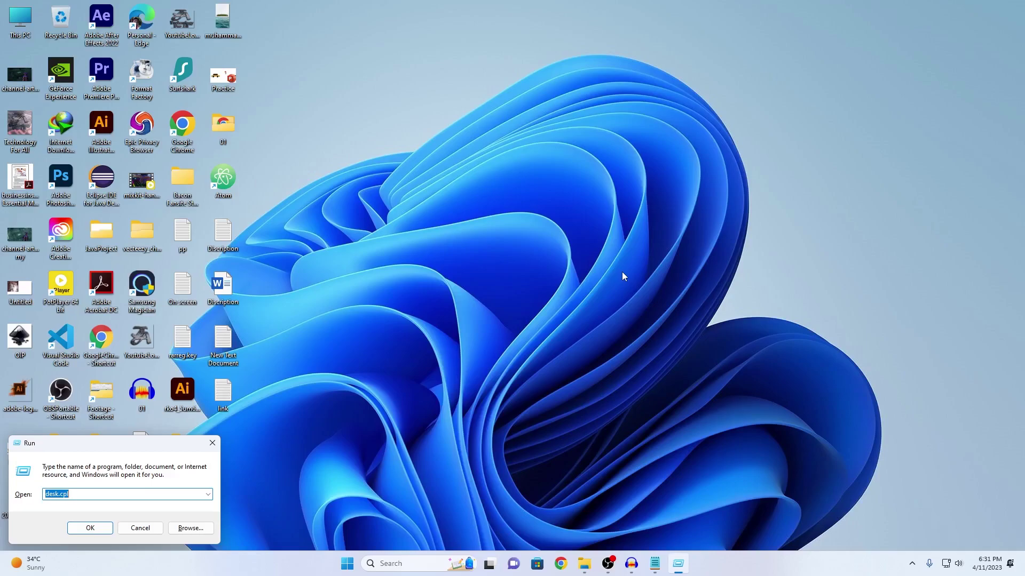
- Open the Personalization settings from the Run dialog with the command control desktop and close the Settings window
{"action": "key", "text": "BackSpace"}
{"action": "type", "text": "co"}
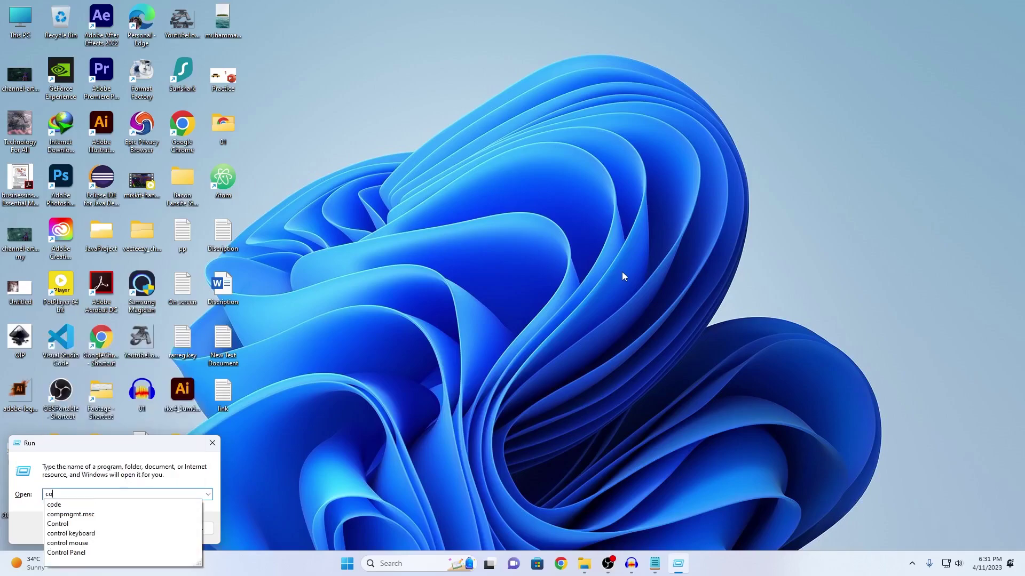
{"action": "type", "text": "ntrol "}
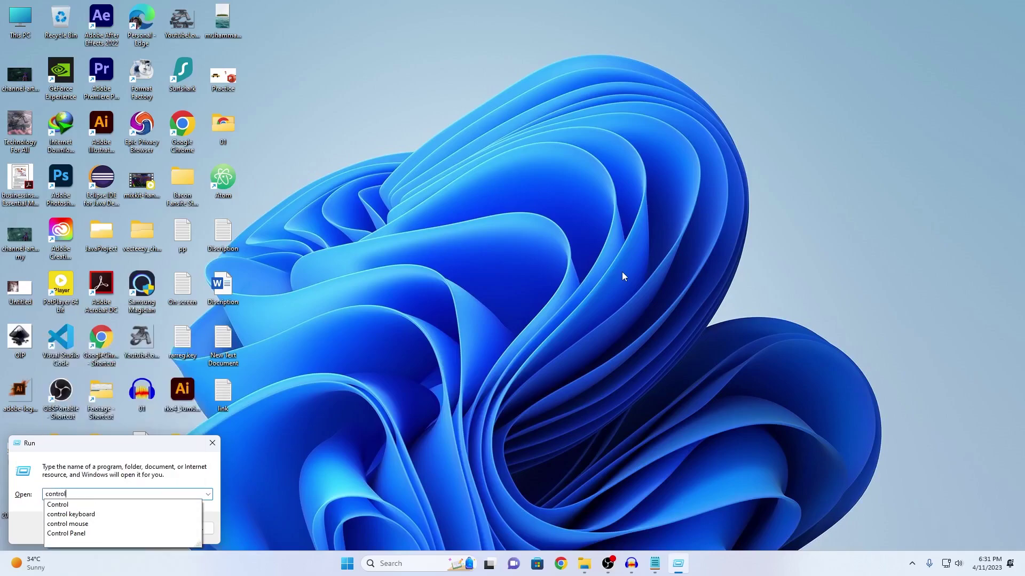
{"action": "type", "text": "de"}
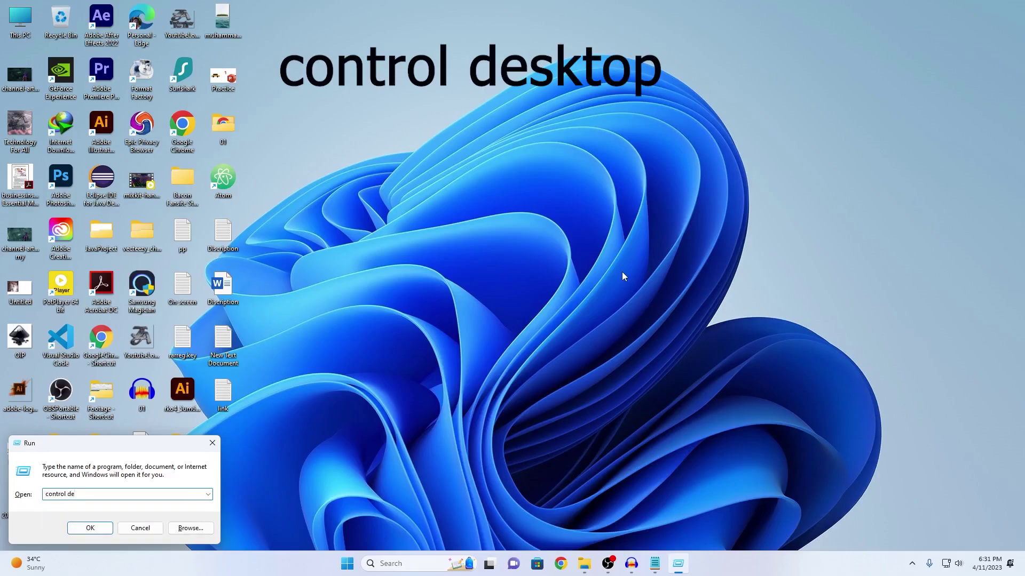
{"action": "type", "text": "sktop"}
{"action": "key", "text": "Return"}
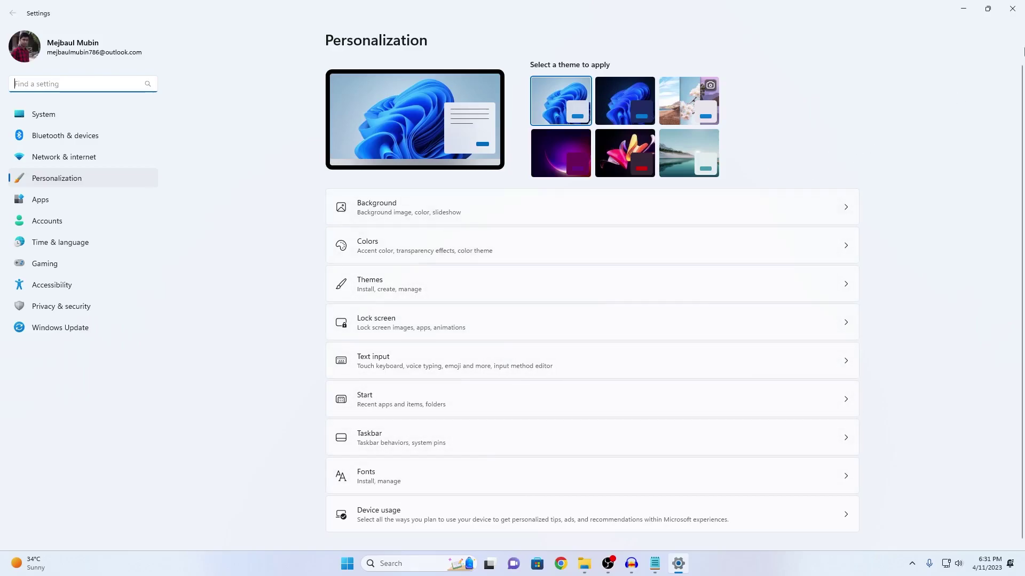
{"action": "left_click", "coordinate": [1012, 8]}
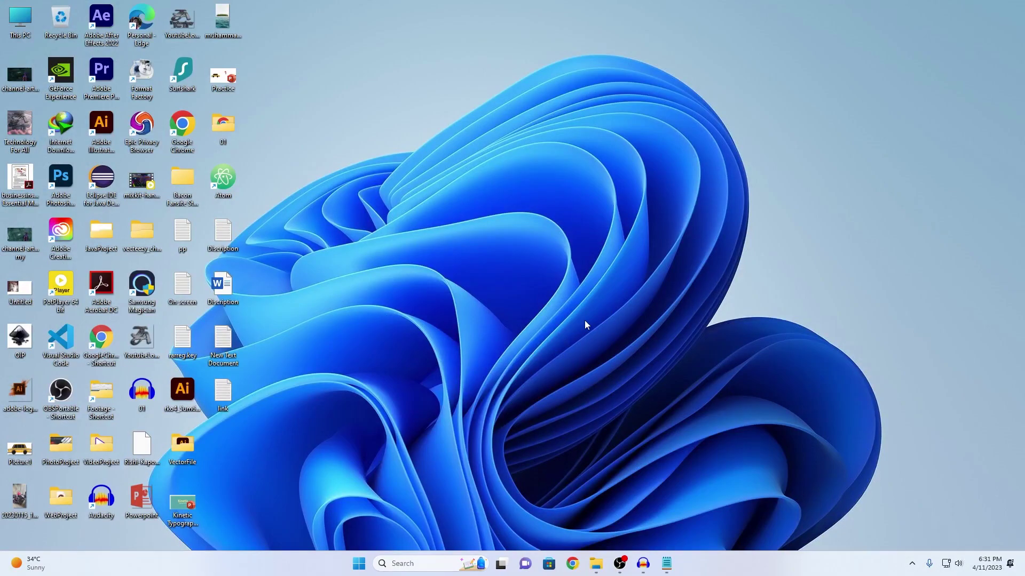
- Launch System Information from the Run dialog with the command msinfo32, and review the system summary before closing the window
{"action": "key", "text": "super+r"}
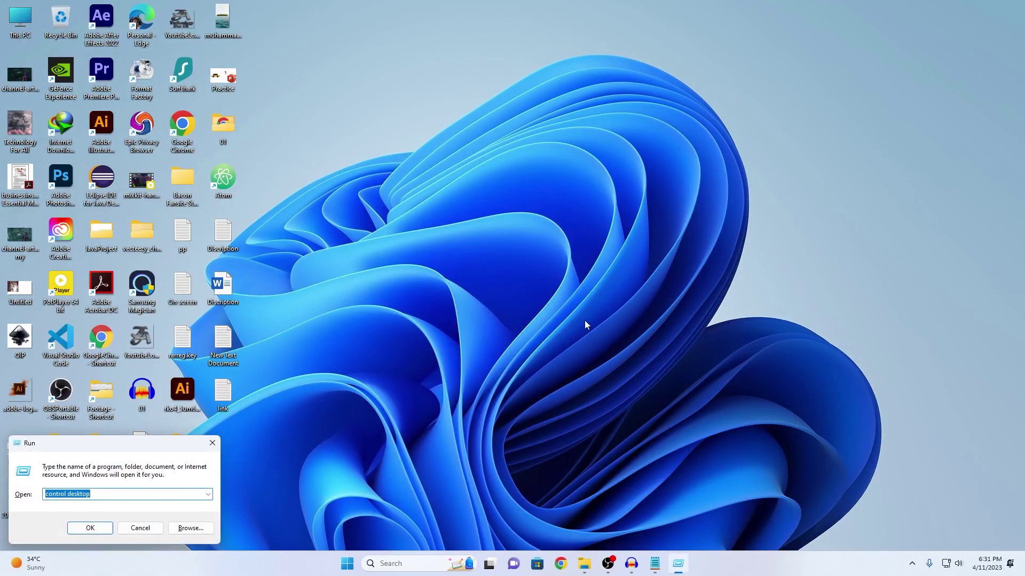
{"action": "type", "text": "ms"}
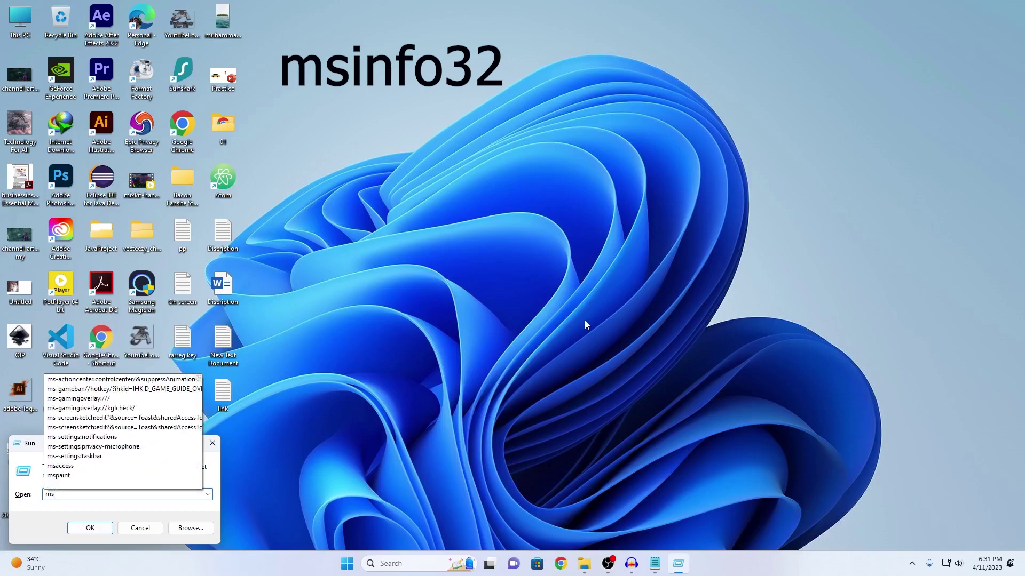
{"action": "type", "text": "info"}
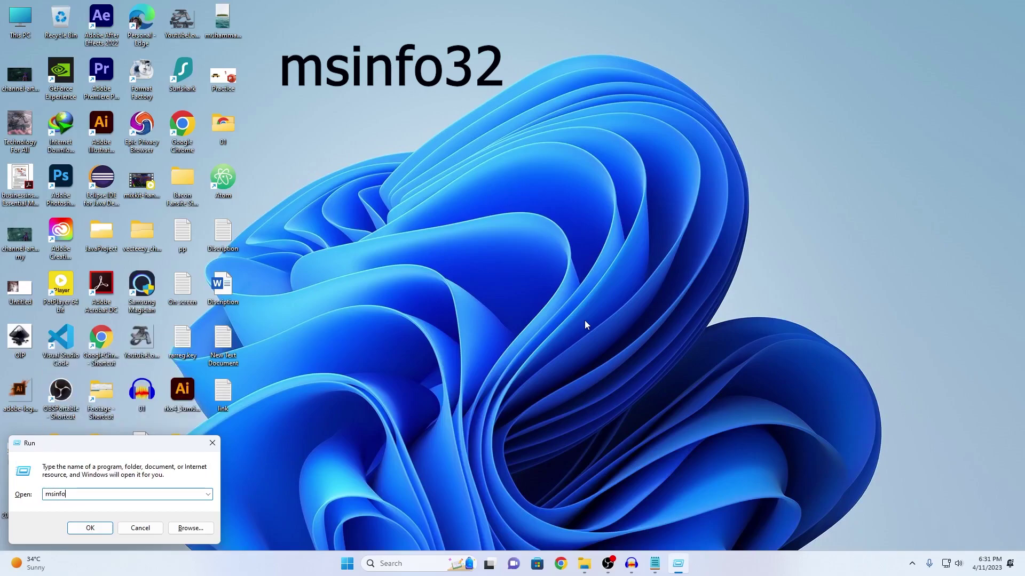
{"action": "type", "text": "32"}
{"action": "key", "text": "Return"}
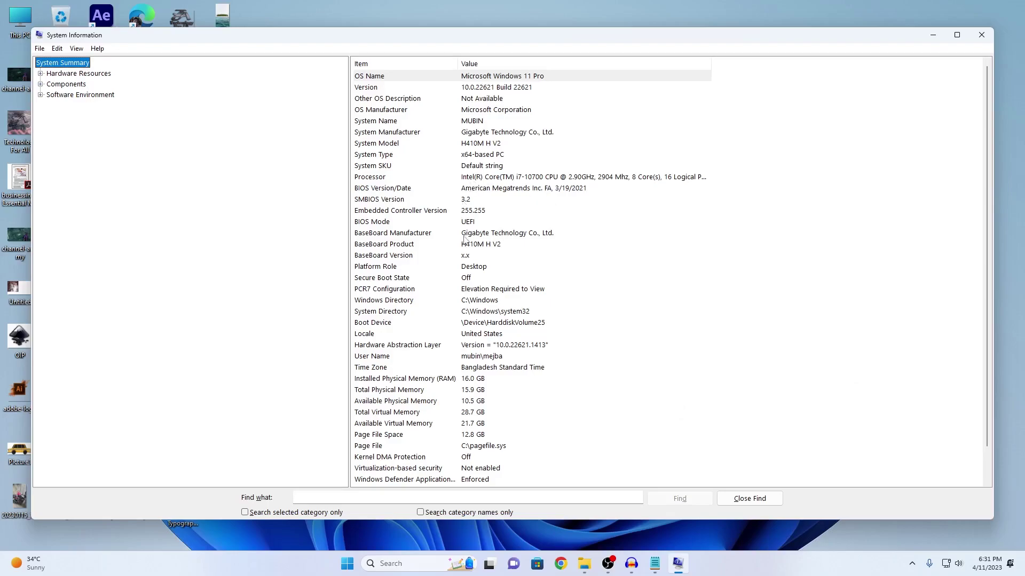
{"action": "left_click", "coordinate": [516, 145]}
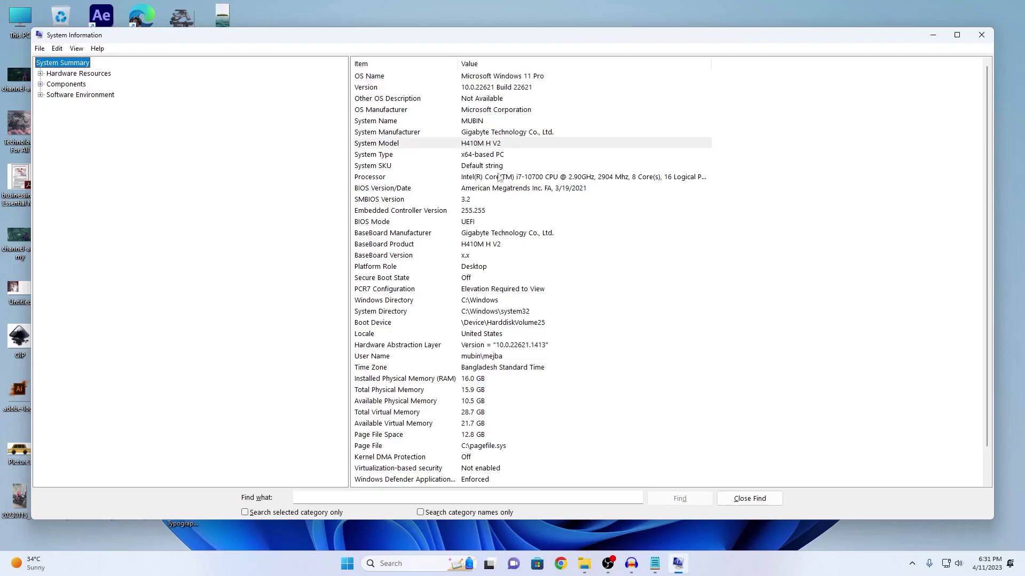
{"action": "scroll", "coordinate": [520, 265], "scroll_direction": "down", "scroll_amount": 1}
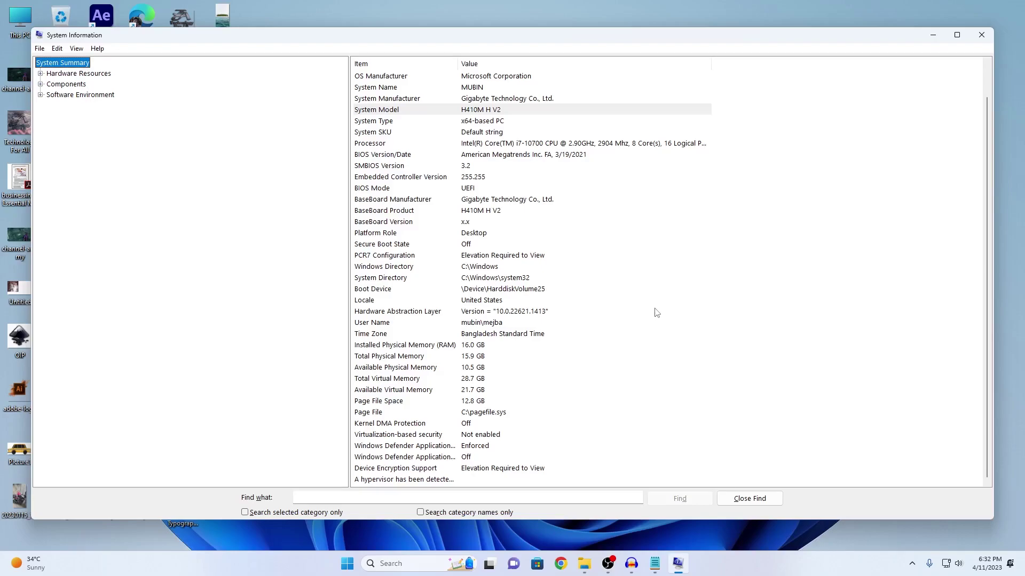
{"action": "left_click", "coordinate": [980, 34]}
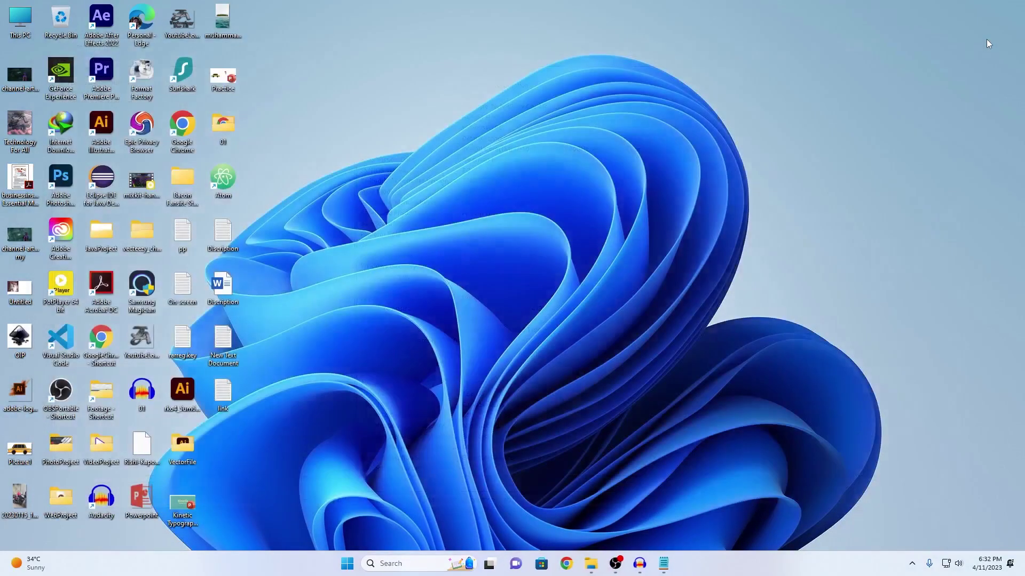
- Open Programs and Features from the Run dialog with the command appwiz.cpl, view it maximized, and close the window
{"action": "key", "text": "super+r"}
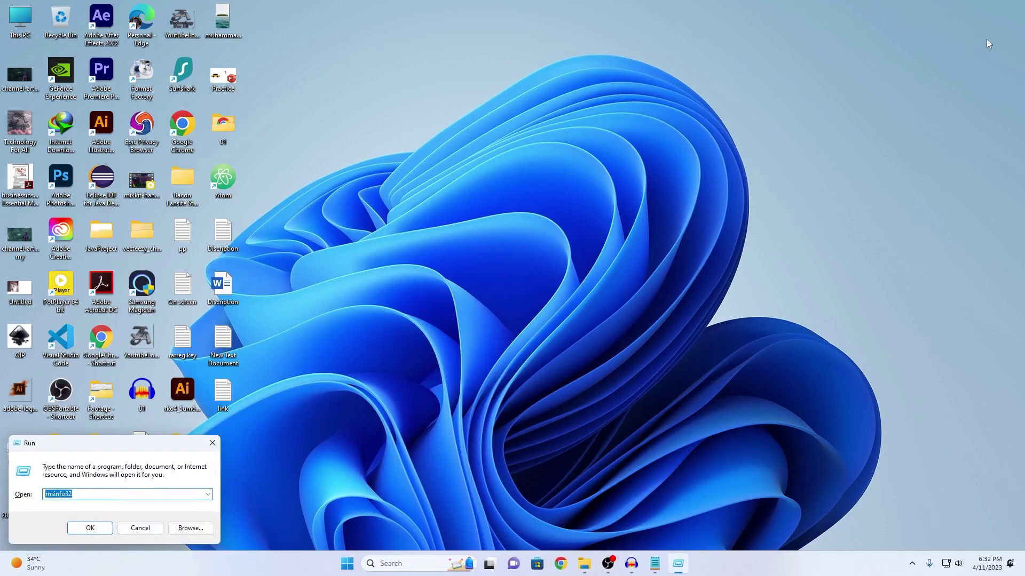
{"action": "type", "text": "a"}
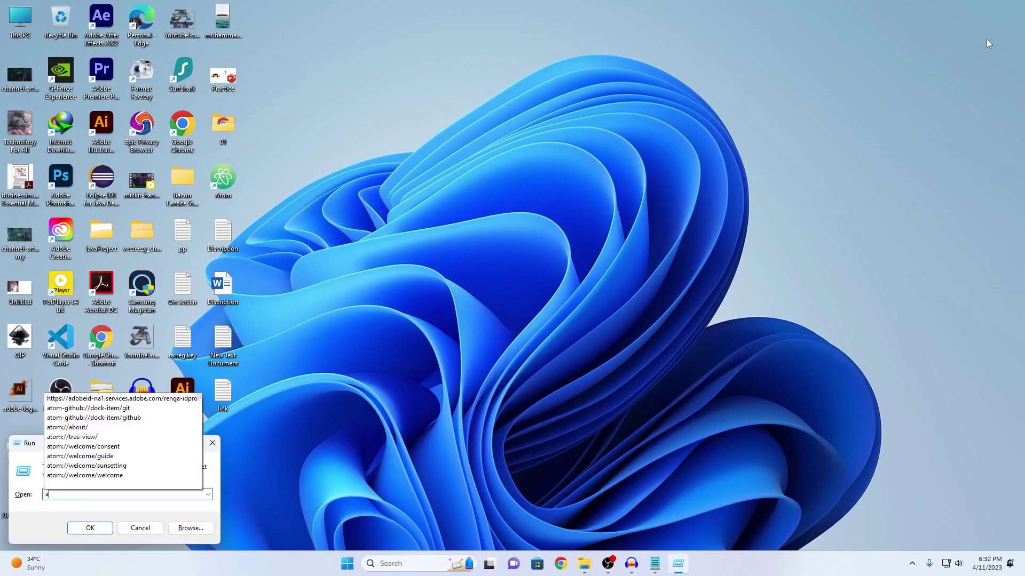
{"action": "type", "text": "pp"}
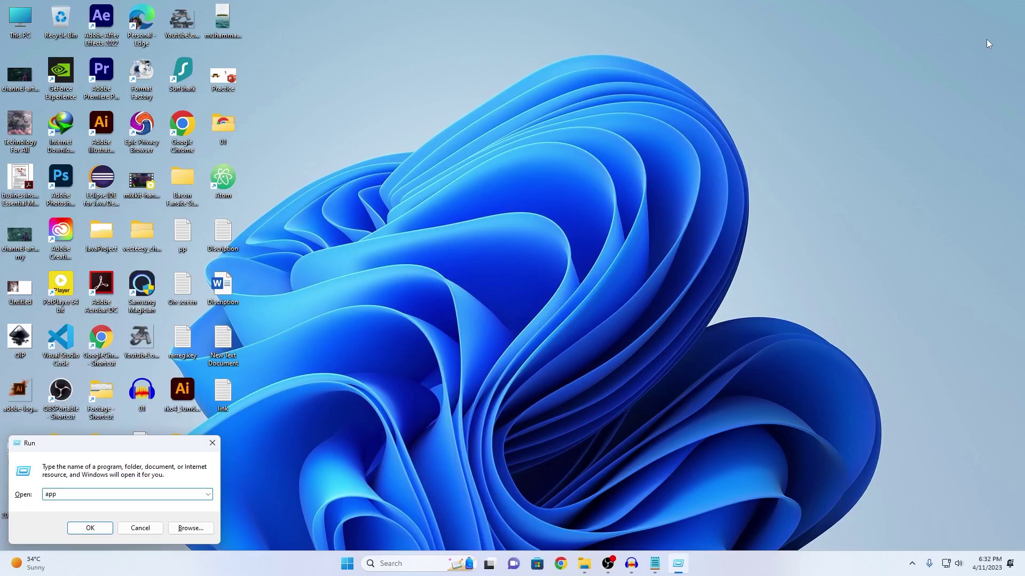
{"action": "type", "text": "wi"}
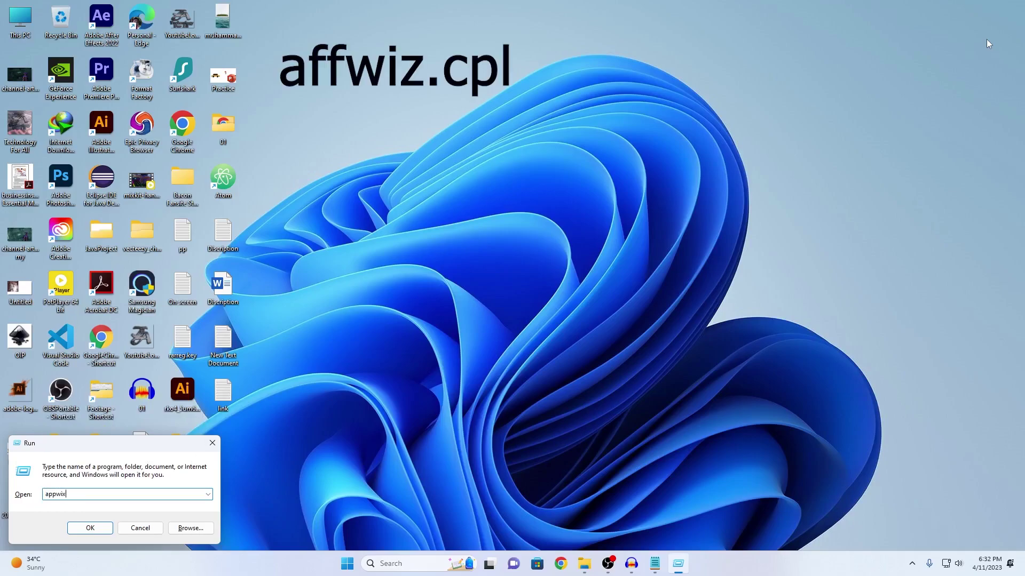
{"action": "type", "text": "z.cpl"}
{"action": "key", "text": "Return"}
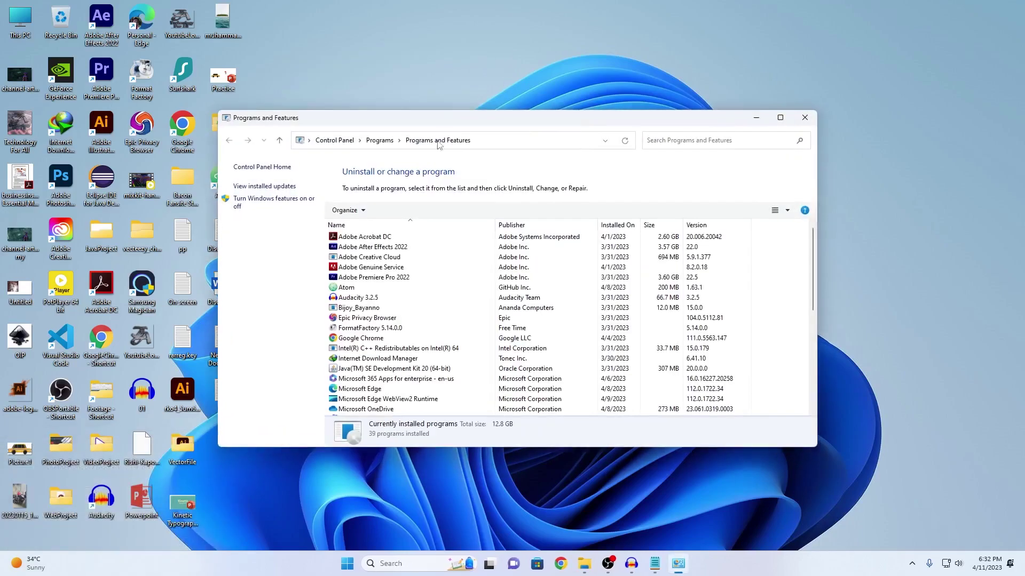
{"action": "left_click", "coordinate": [779, 118]}
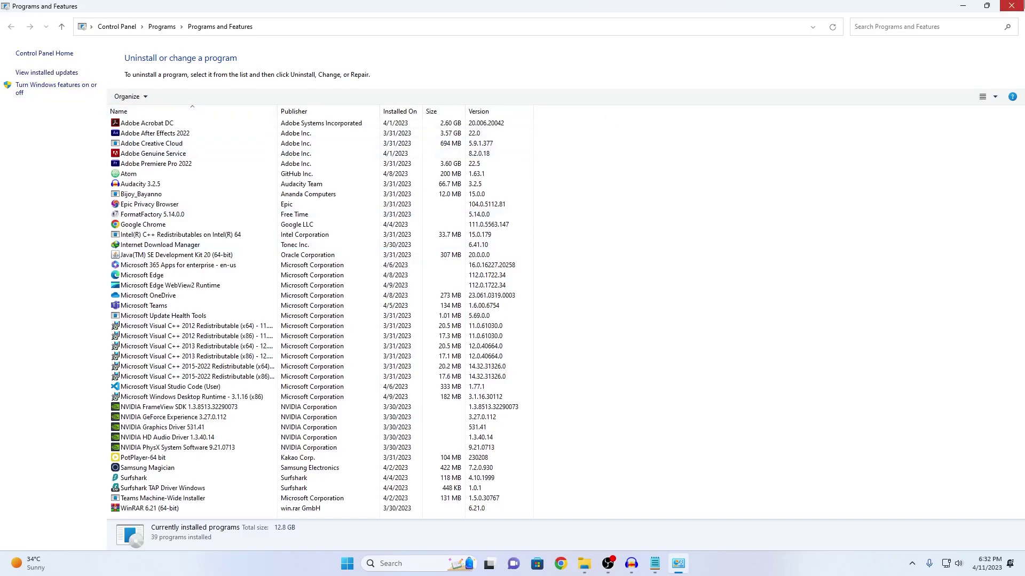
{"action": "left_click", "coordinate": [1011, 6]}
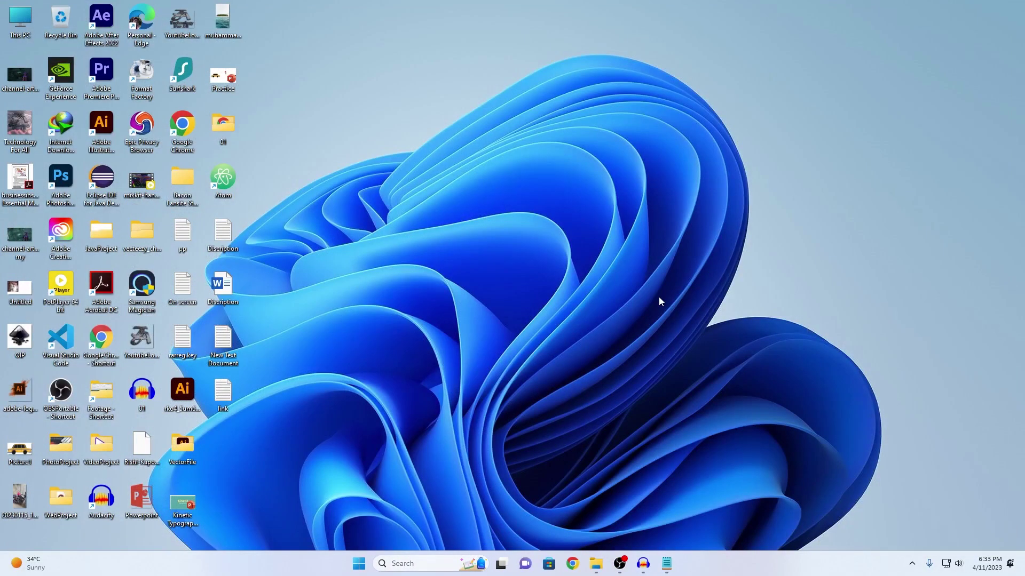
- Open Device Manager from the Run dialog with the command hdwwiz.cpl and close its window
{"action": "key", "text": "super+r"}
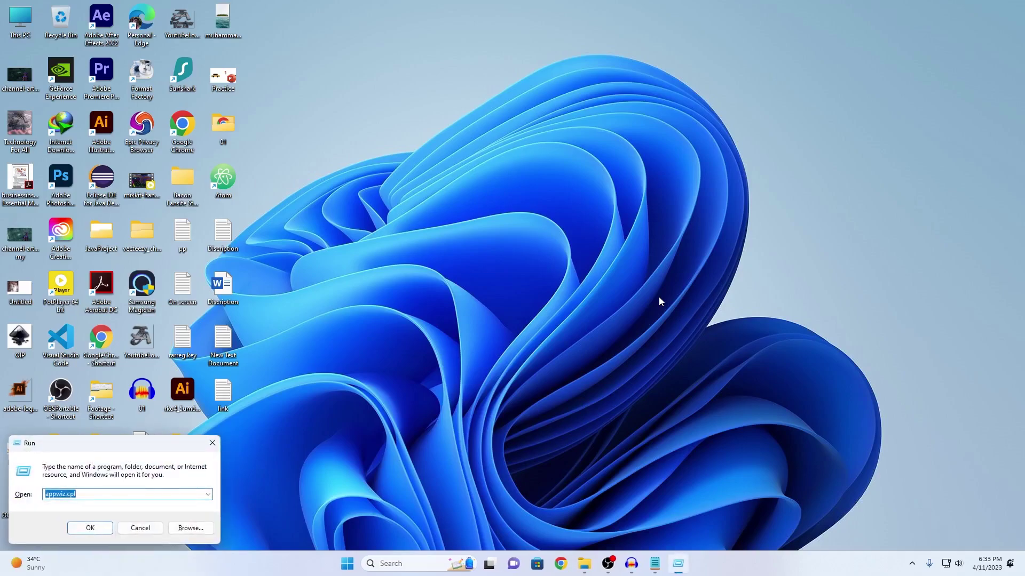
{"action": "type", "text": "hdwwix"}
{"action": "key", "text": "BackSpace"}
{"action": "type", "text": "z"}
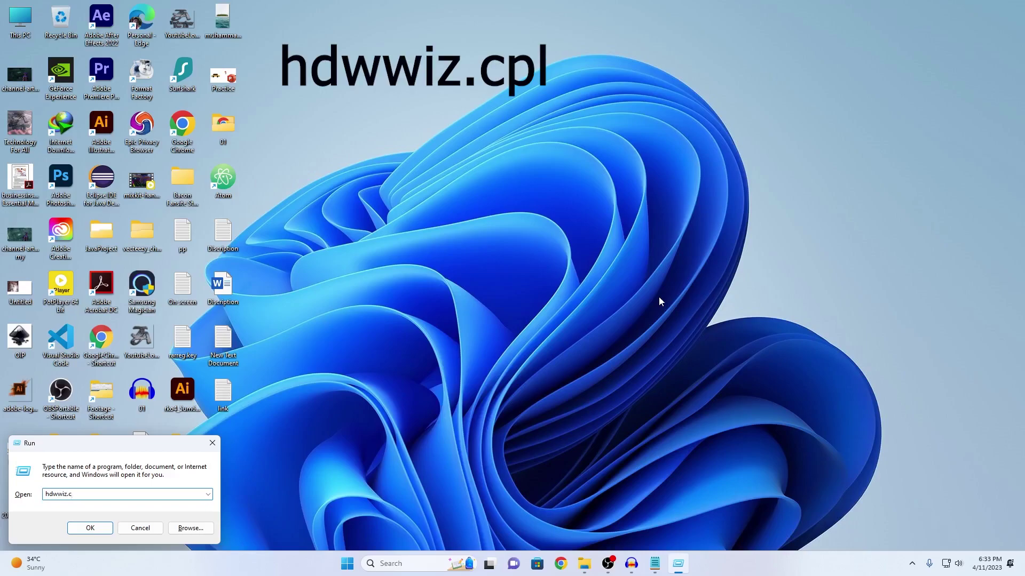
{"action": "key", "text": "Return"}
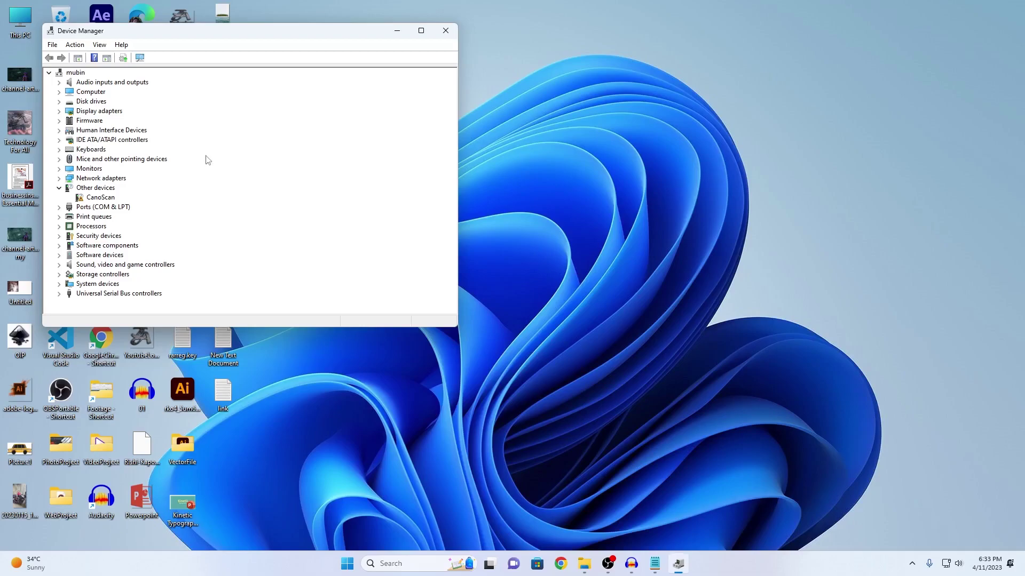
{"action": "left_click", "coordinate": [452, 33]}
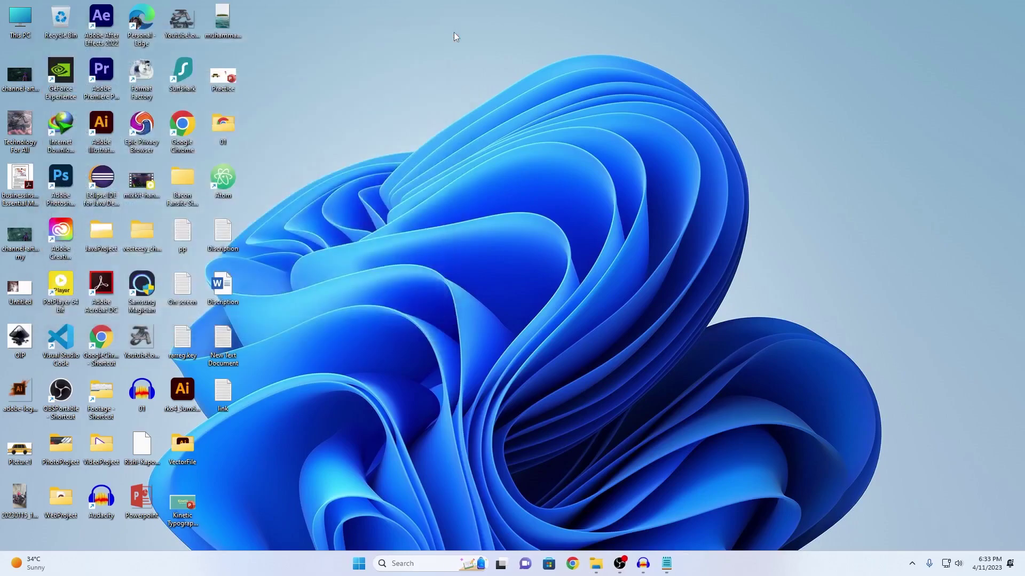
- Open Computer Management from the Run dialog with the command compmgmt.msc and close its window
{"action": "key", "text": "super+r"}
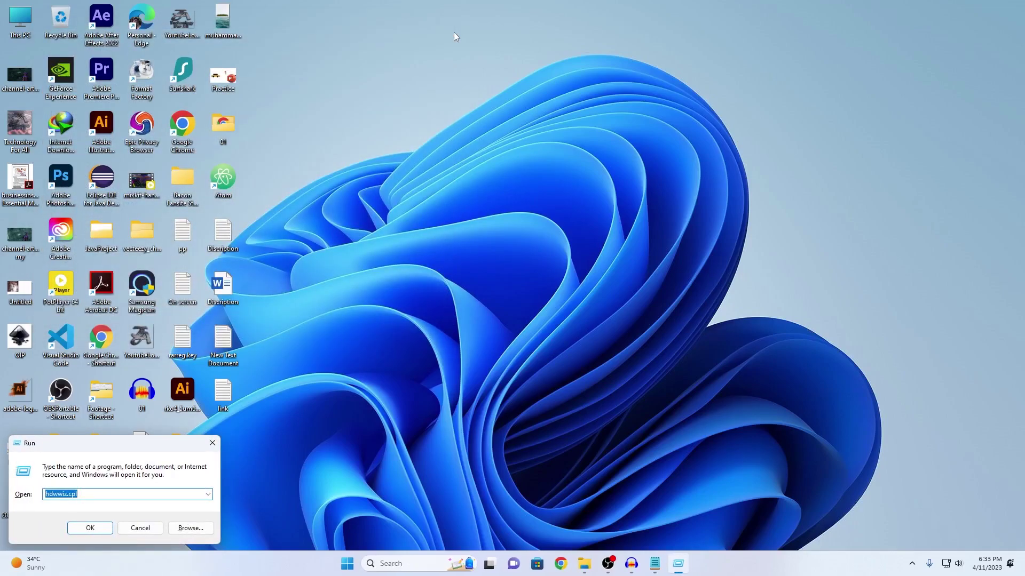
{"action": "type", "text": "compmgmt.msc"}
{"action": "key", "text": "Return"}
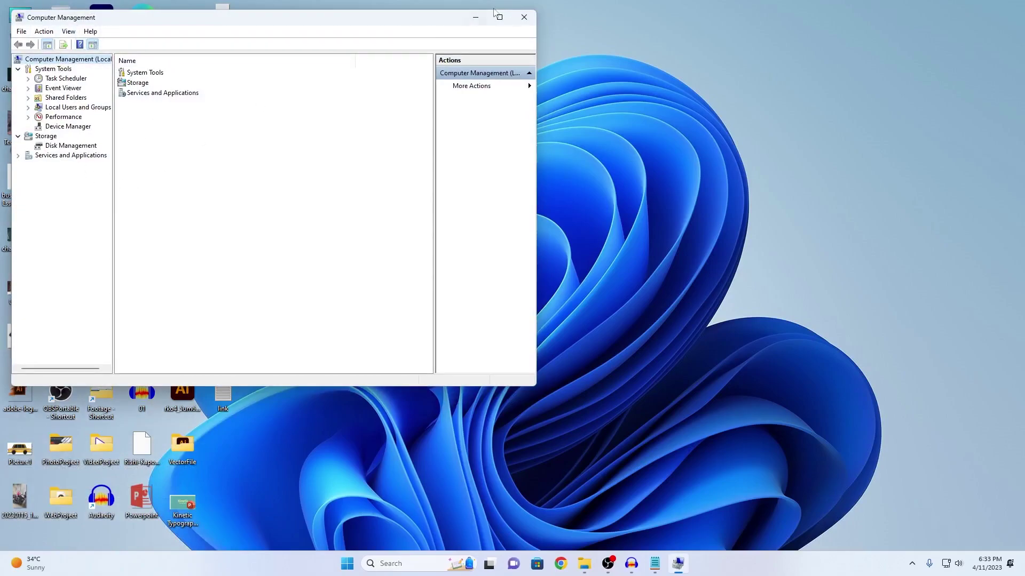
{"action": "left_click", "coordinate": [524, 17]}
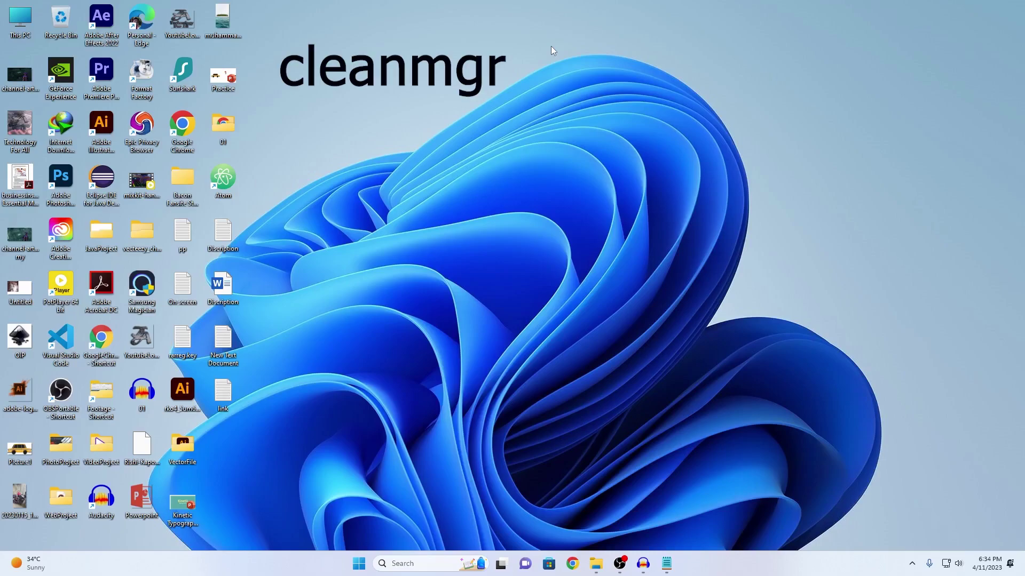
- Launch Disk Cleanup from the Run dialog with the command cleanmgr
{"action": "key", "text": "super+r"}
{"action": "type", "text": "cl"}
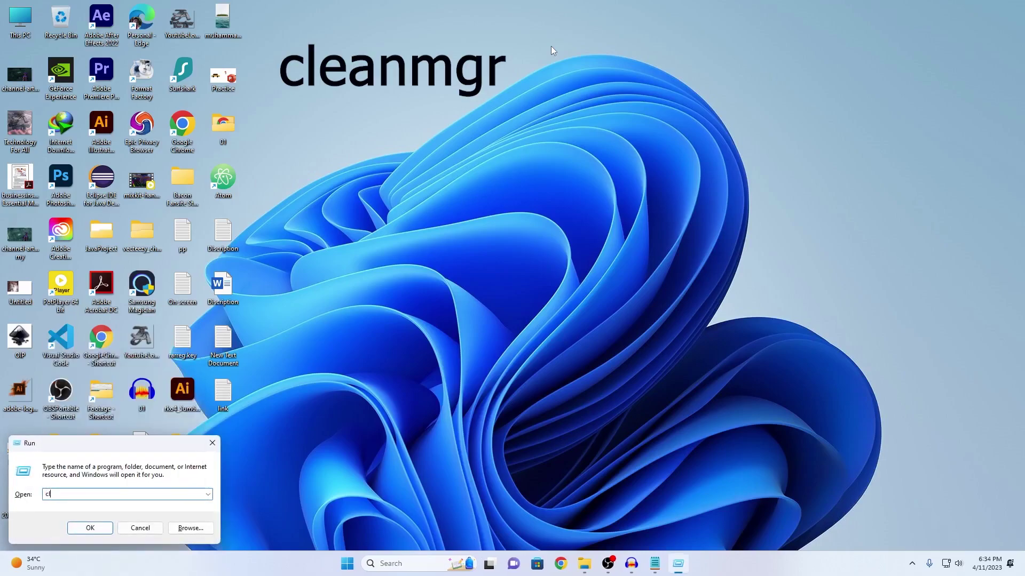
{"action": "type", "text": "eanmgr"}
{"action": "key", "text": "Return"}
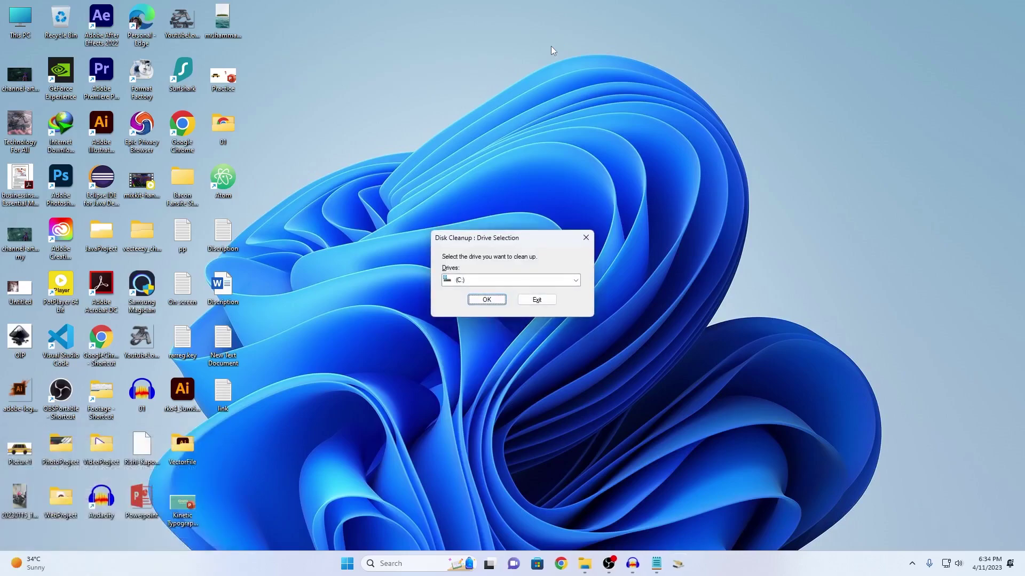
- Look through the drives offered for cleanup, choose drive C:, and close the drive selection without starting a scan
{"action": "left_click_drag", "start_coordinate": [507, 241], "coordinate": [452, 193]}
{"action": "left_click", "coordinate": [520, 231]}
{"action": "scroll", "coordinate": [469, 261], "scroll_direction": "down", "scroll_amount": 2}
{"action": "scroll", "coordinate": [469, 260], "scroll_direction": "up", "scroll_amount": 3}
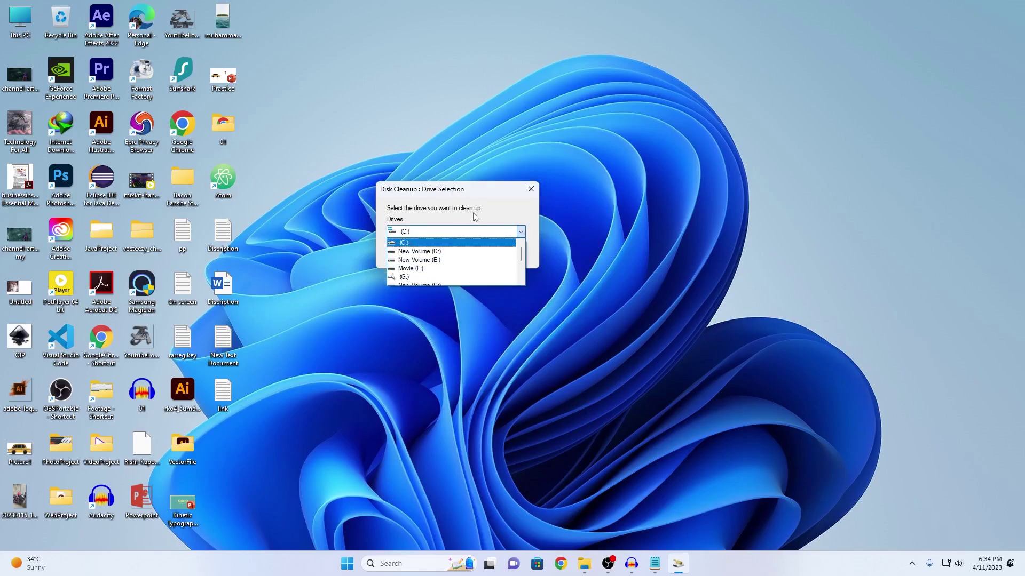
{"action": "left_click", "coordinate": [419, 247]}
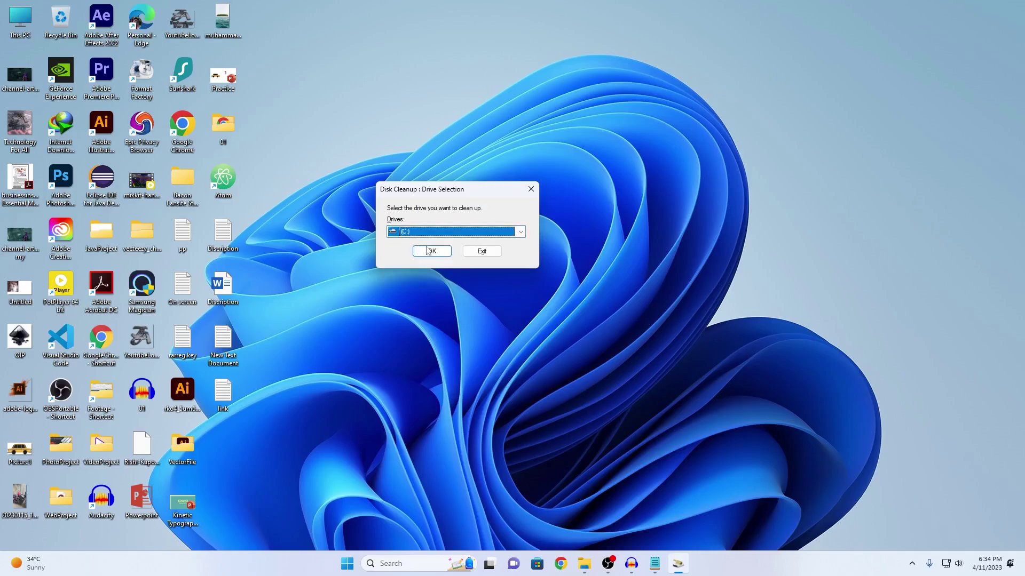
{"action": "left_click", "coordinate": [531, 191]}
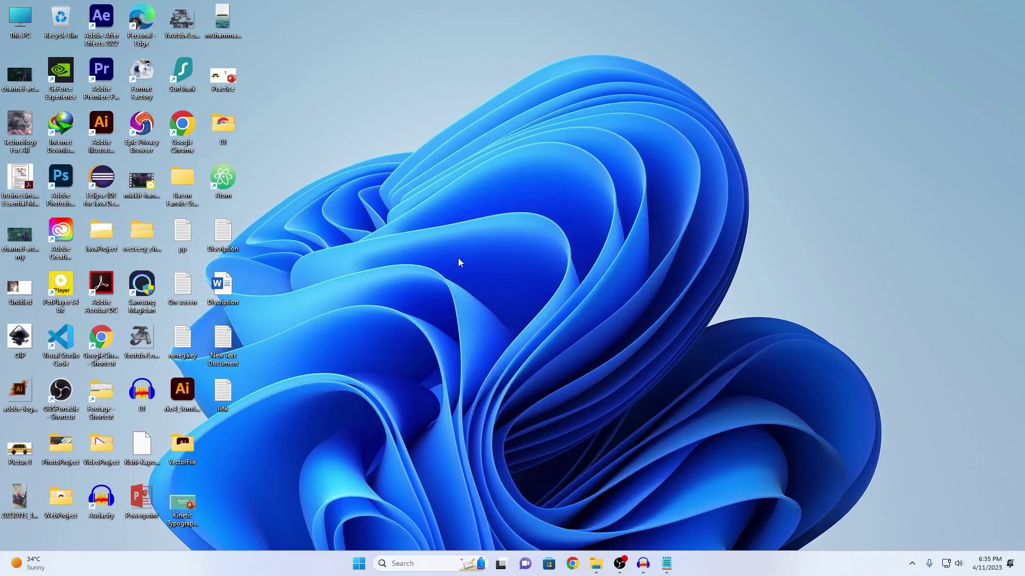
- Run cleanmgr again from the Run dialog and start Disk Cleanup for drive C:
{"action": "key", "text": "super+r"}
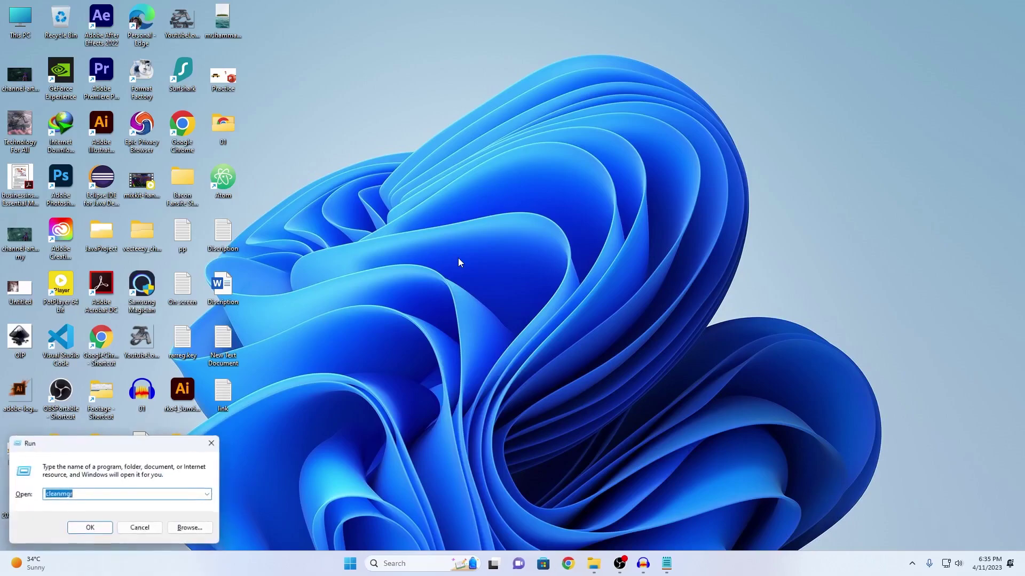
{"action": "key", "text": "Return"}
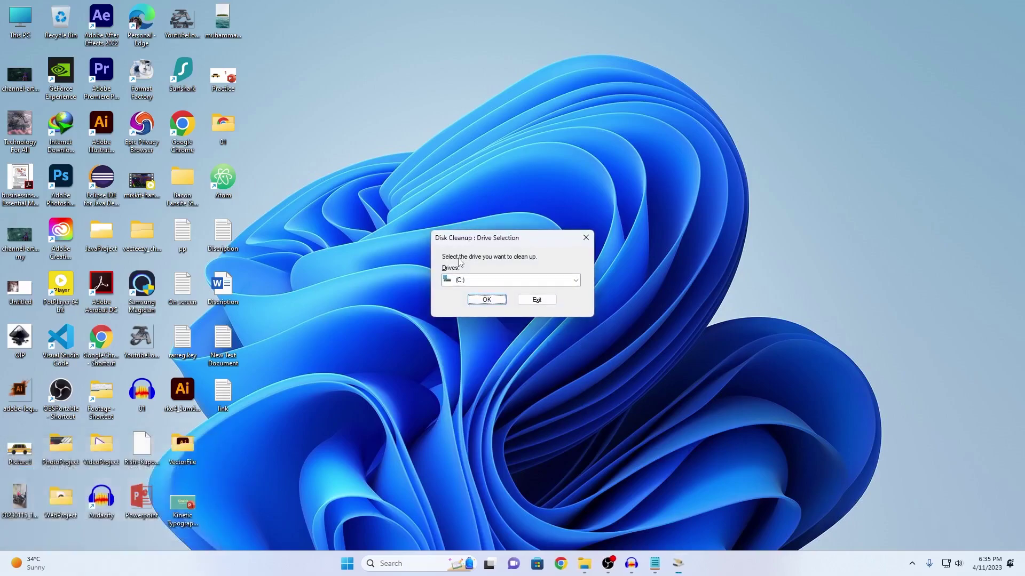
{"action": "left_click", "coordinate": [486, 302]}
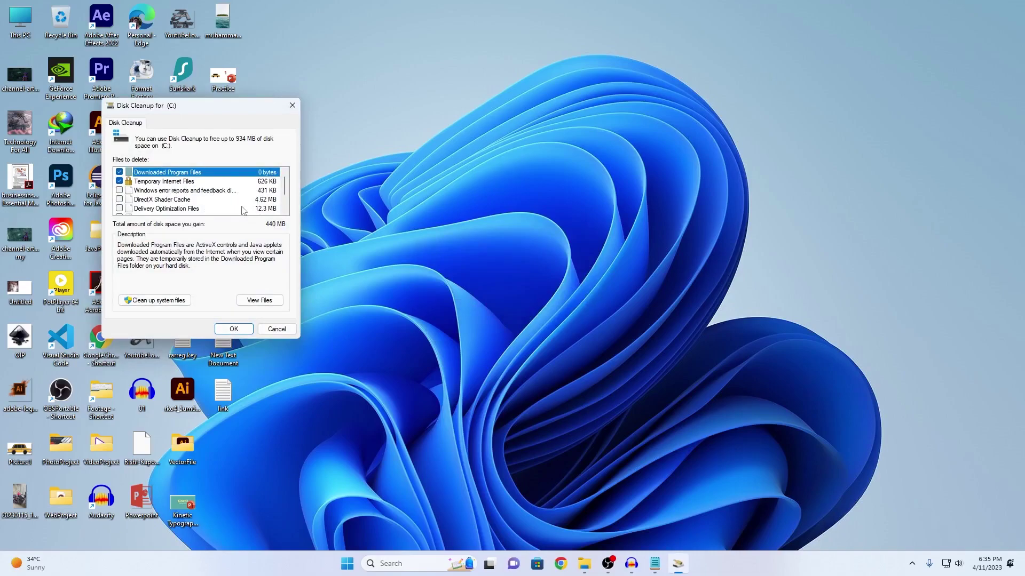
- Look through the files to delete on drive C: and toggle the checkboxes of three file categories
{"action": "scroll", "coordinate": [242, 210], "scroll_direction": "down", "scroll_amount": 1}
{"action": "left_click", "coordinate": [119, 199]}
{"action": "left_click", "coordinate": [119, 181]}
{"action": "left_click", "coordinate": [120, 172]}
{"action": "scroll", "coordinate": [123, 182], "scroll_direction": "up", "scroll_amount": 1}
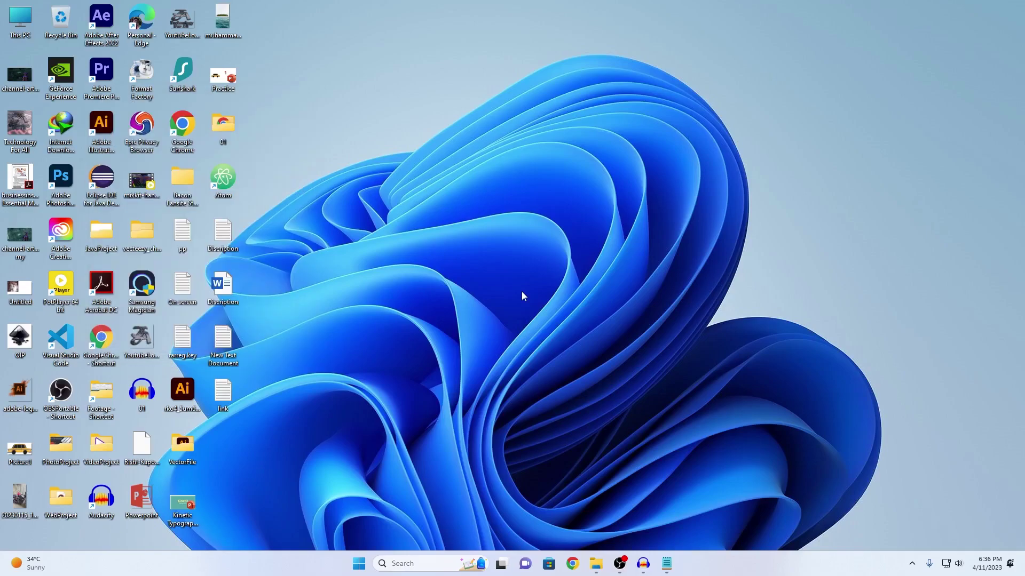
- Open the Fonts folder from the Run dialog with the command fonts, maximize it, and look through the installed fonts
{"action": "key", "text": "super+r"}
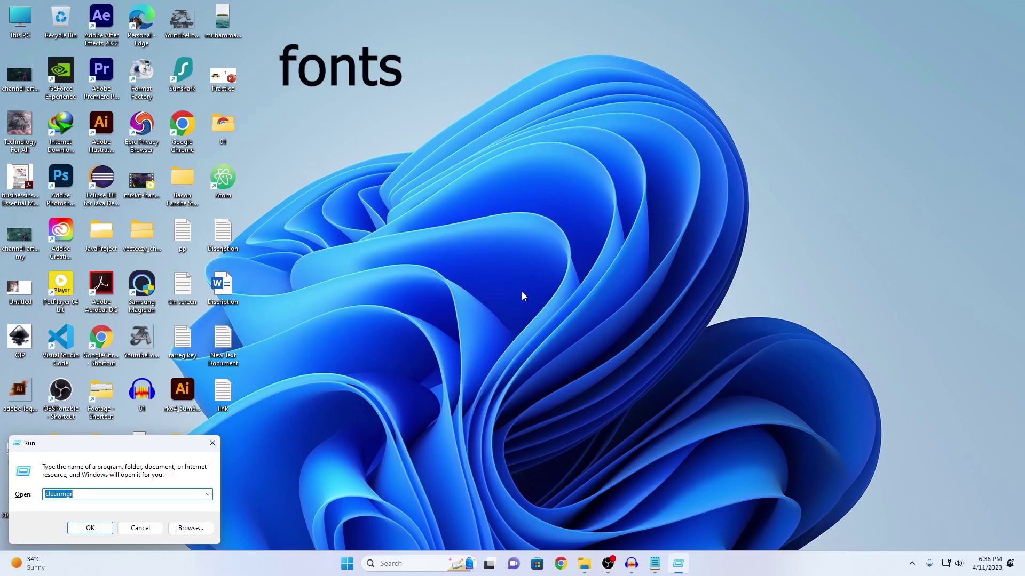
{"action": "type", "text": "fonts"}
{"action": "key", "text": "Return"}
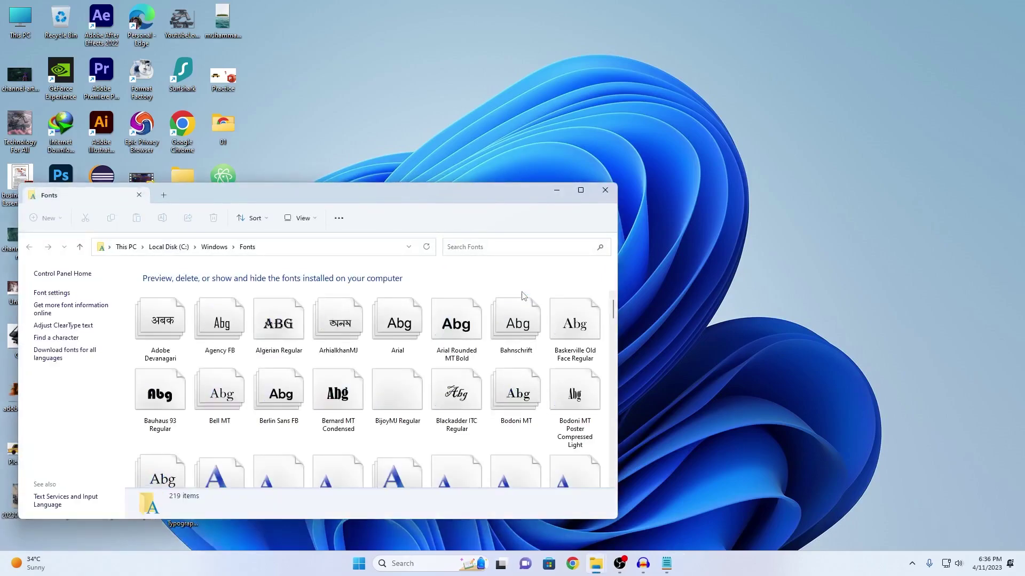
{"action": "left_click", "coordinate": [580, 190]}
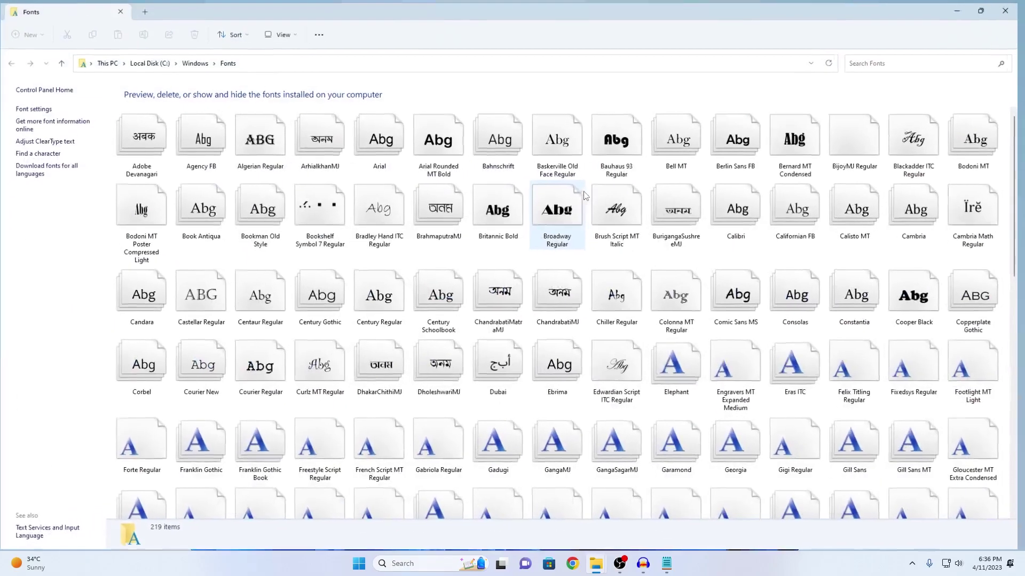
{"action": "scroll", "coordinate": [624, 413], "scroll_direction": "down", "scroll_amount": 3}
{"action": "scroll", "coordinate": [625, 413], "scroll_direction": "down", "scroll_amount": 10}
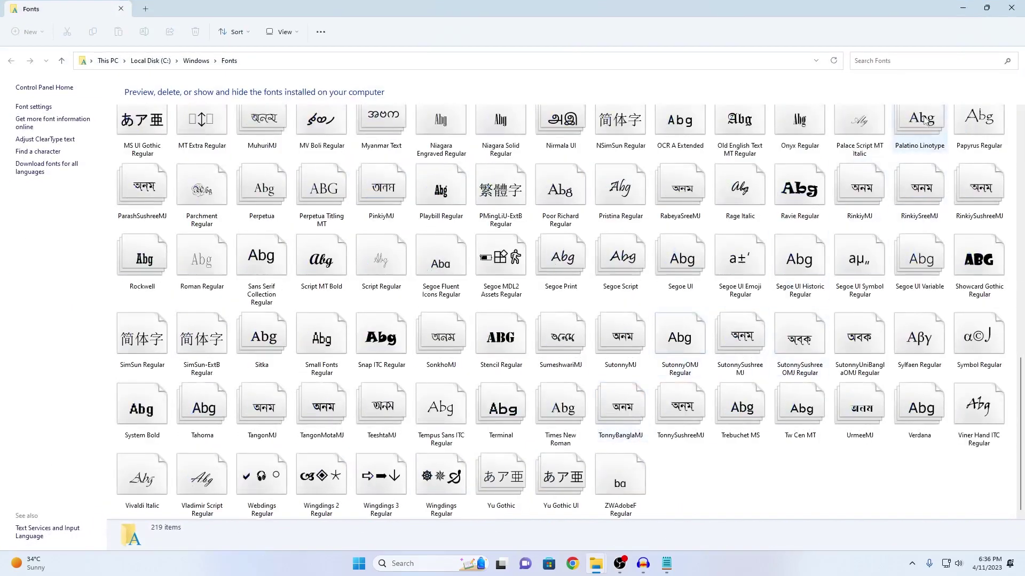
- Restore the Fonts window to its smaller size, look further through the fonts, maximize it again, and show the desktop
{"action": "left_click", "coordinate": [987, 8]}
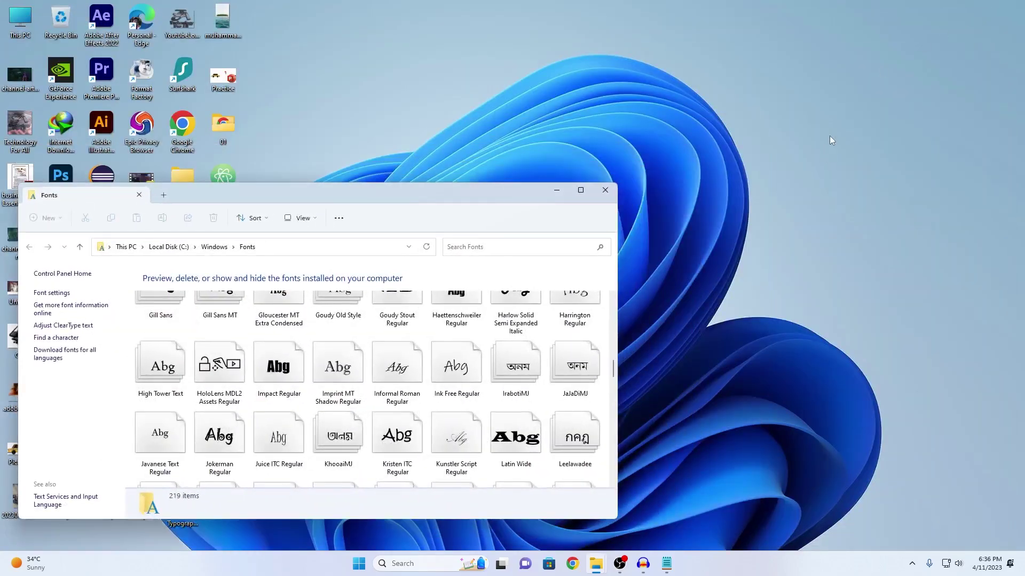
{"action": "right_click", "coordinate": [779, 159]}
{"action": "scroll", "coordinate": [470, 444], "scroll_direction": "down", "scroll_amount": 10}
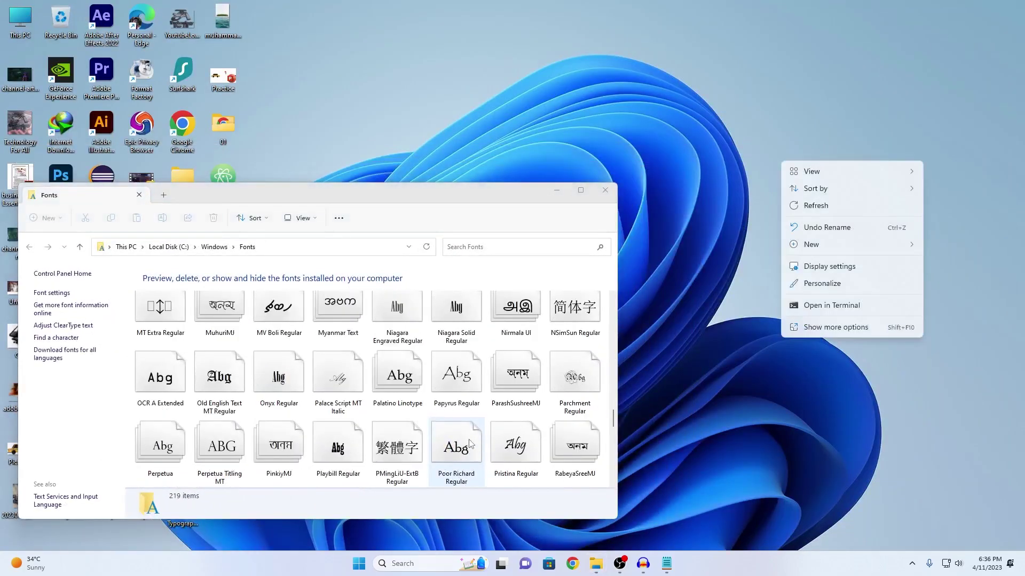
{"action": "left_click", "coordinate": [581, 190]}
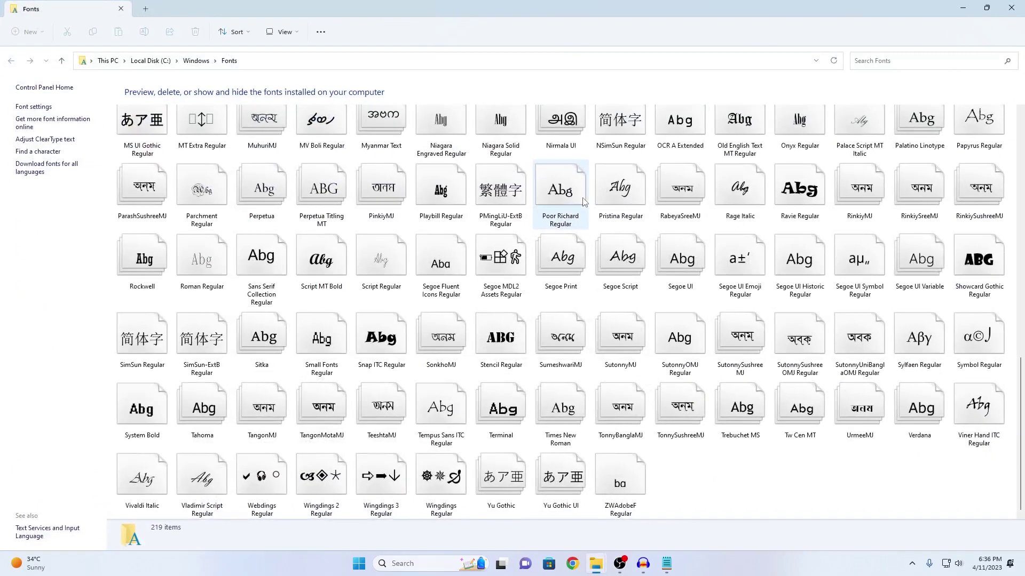
{"action": "key", "text": "super+d"}
- Open the Local Group Policy Editor from the Run dialog with the command gpedit.msc
{"action": "key", "text": "super+r"}
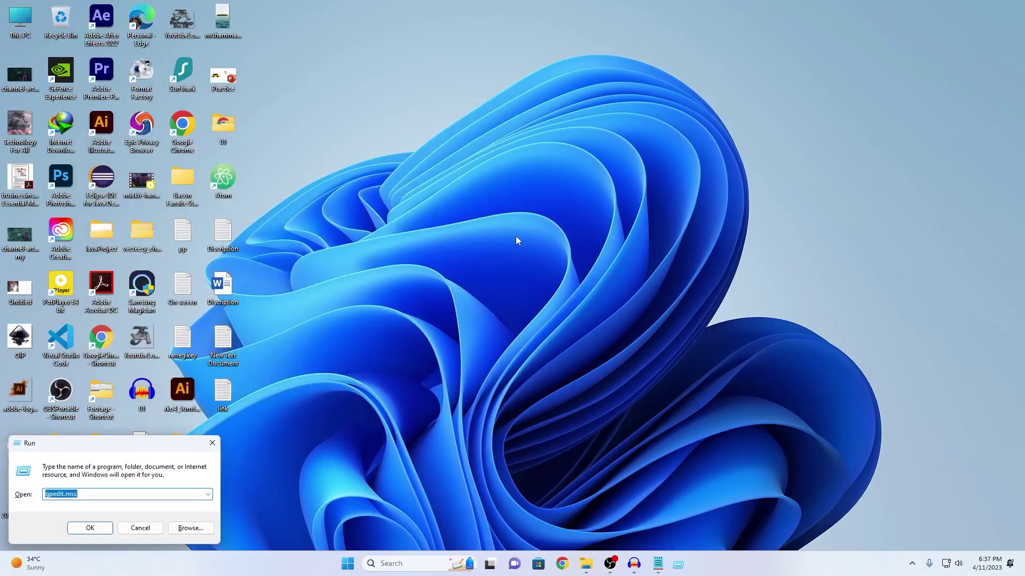
{"action": "key", "text": "BackSpace"}
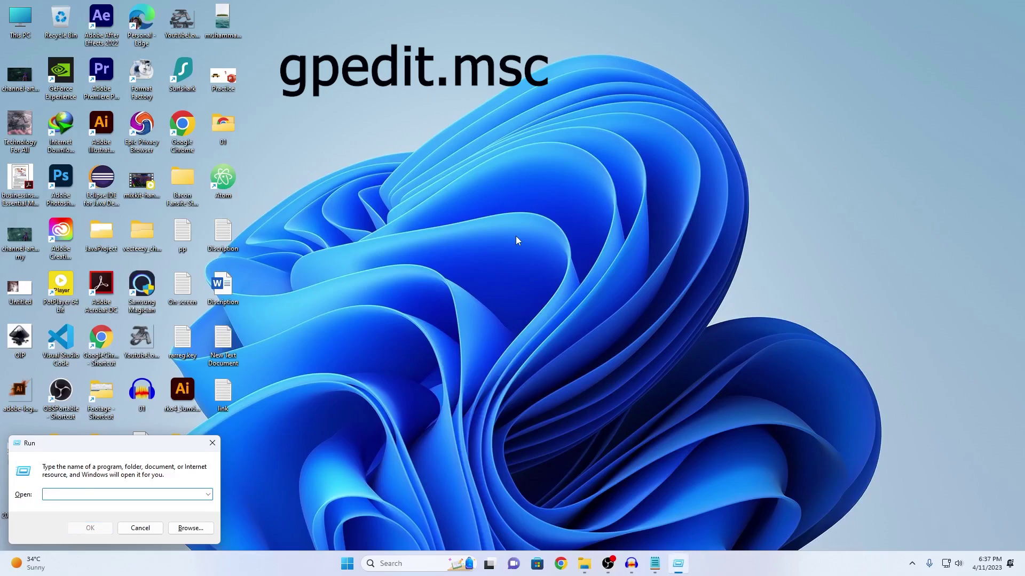
{"action": "type", "text": "gp"}
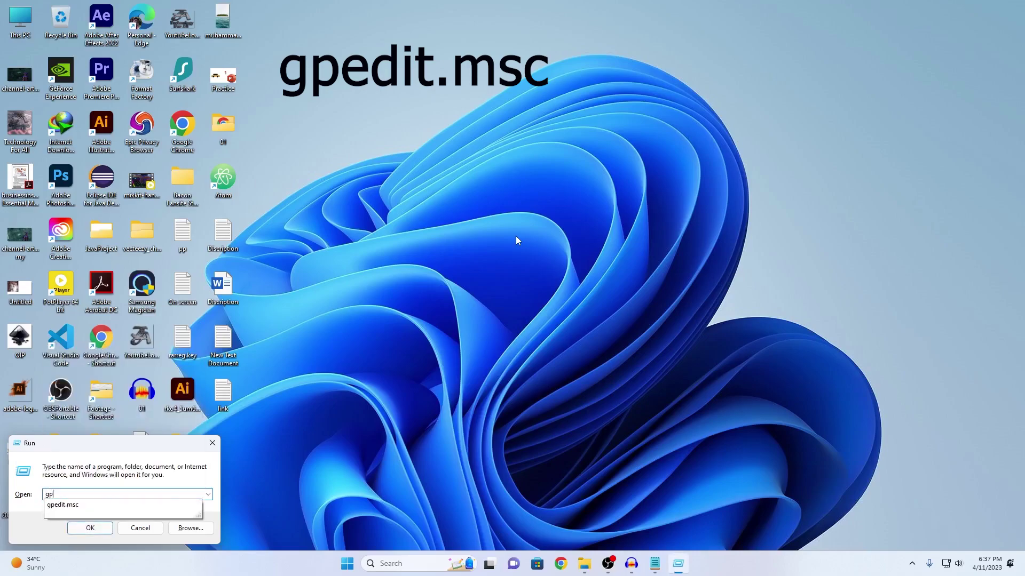
{"action": "type", "text": "edit.msc"}
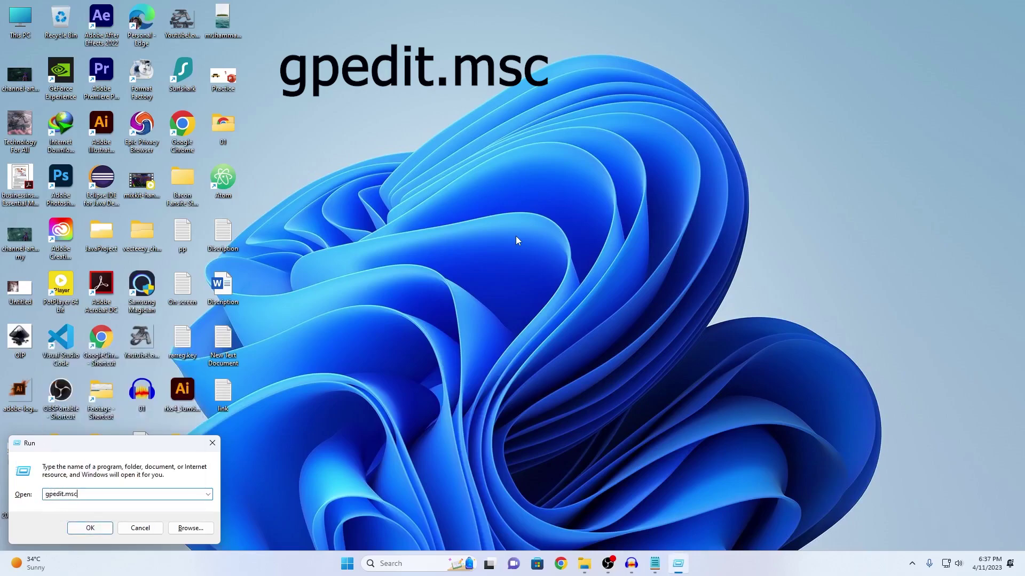
{"action": "key", "text": "Return"}
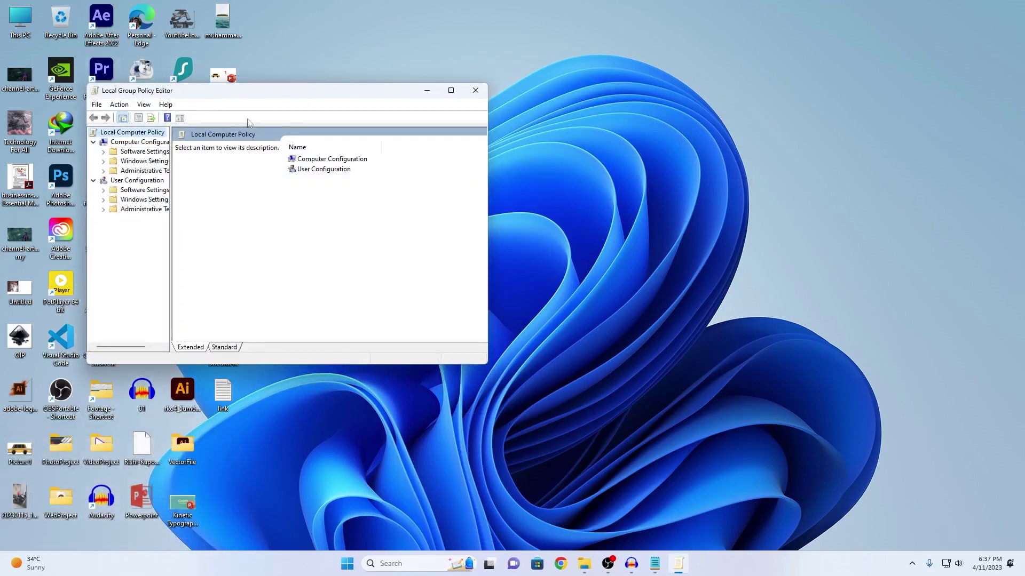
- Close the Local Group Policy Editor and open the printers page from the Run dialog with the command control printers
{"action": "left_click", "coordinate": [475, 91]}
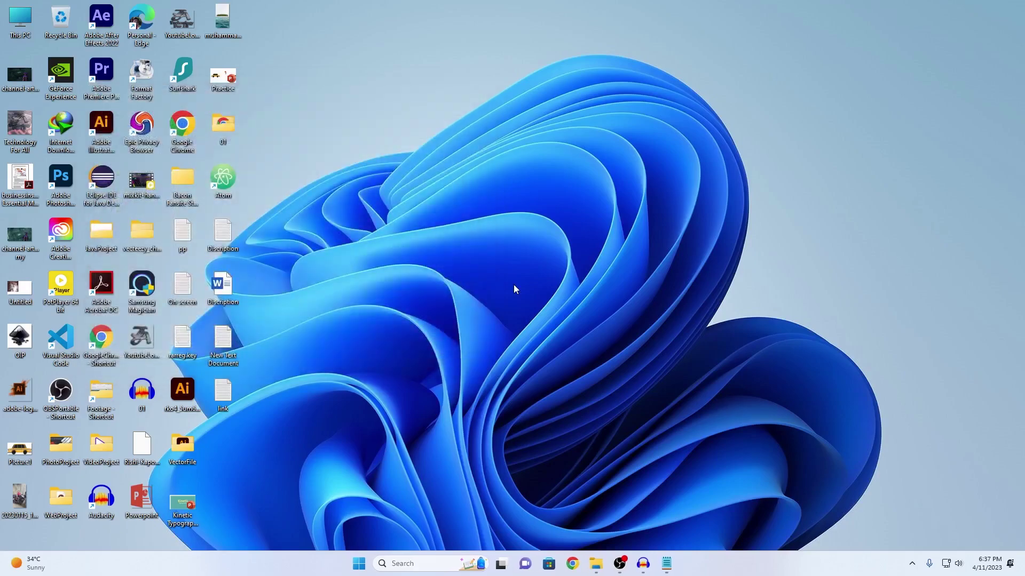
{"action": "key", "text": "super+r"}
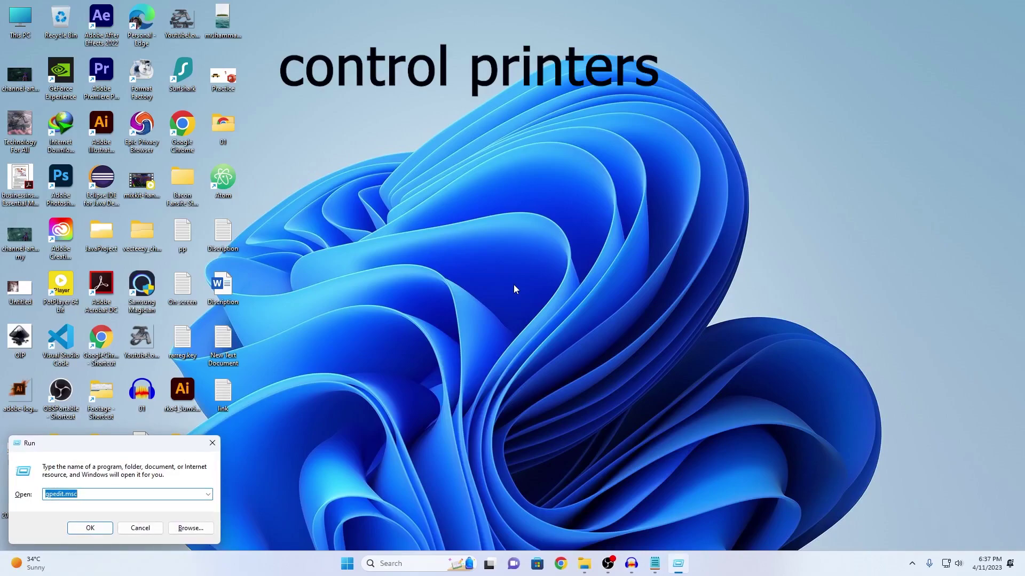
{"action": "type", "text": "control "}
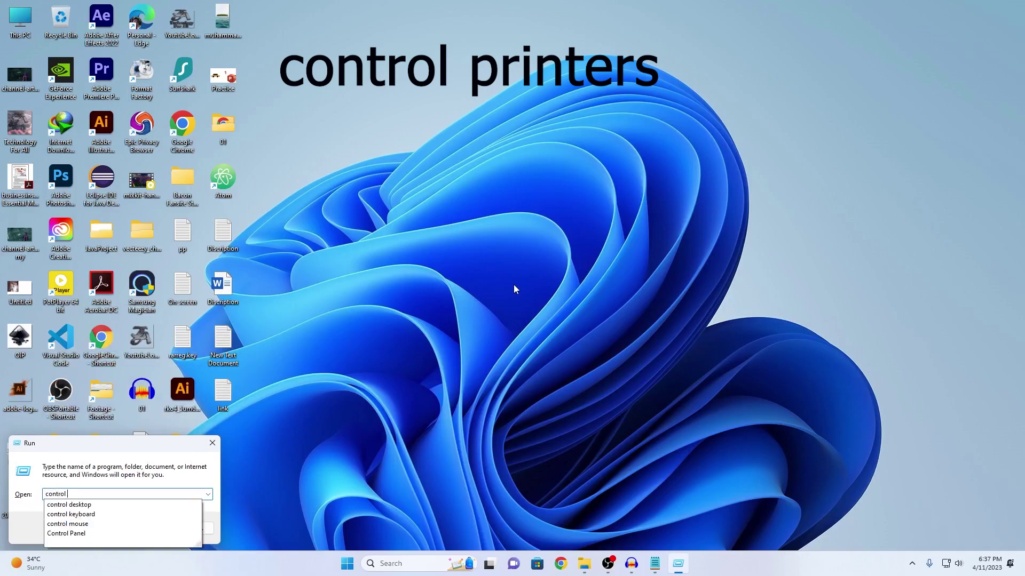
{"action": "type", "text": "printer"}
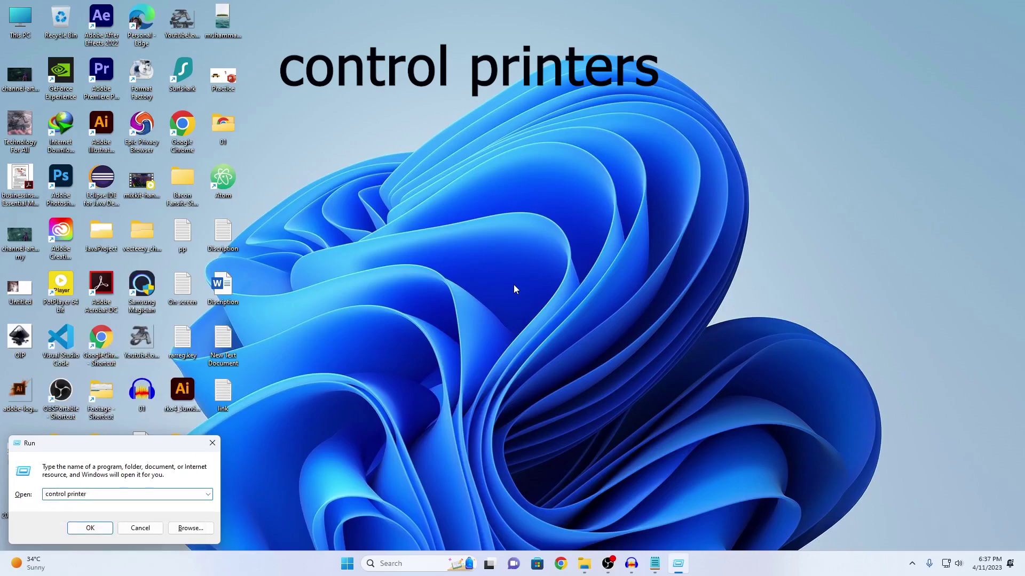
{"action": "type", "text": "s"}
{"action": "key", "text": "Return"}
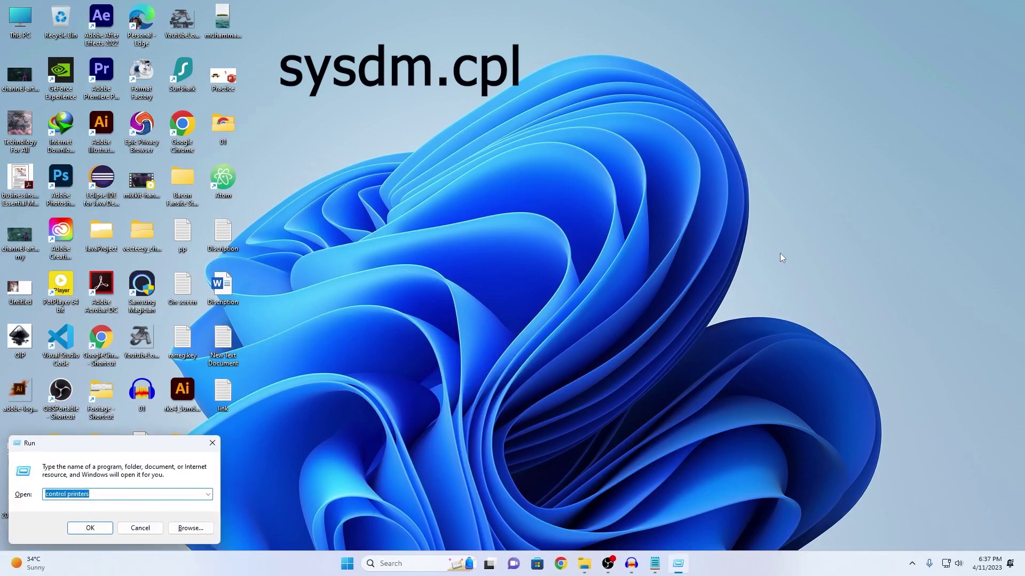
- Open System Properties from the Run dialog with the command sysdm.cpl, view its Hardware settings, and close it
{"action": "type", "text": "sysdm.cpl"}
{"action": "key", "text": "Return"}
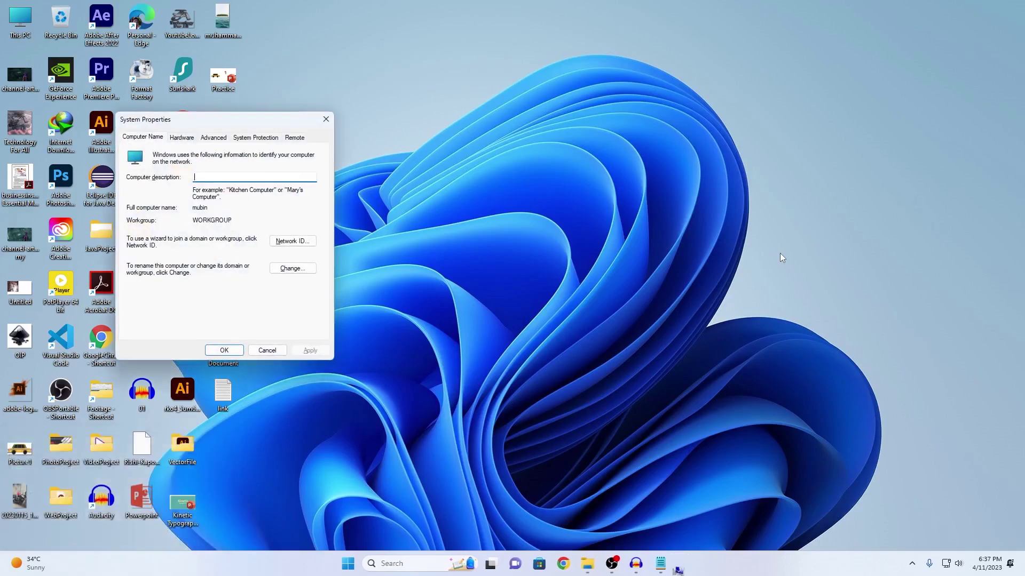
{"action": "left_click", "coordinate": [189, 138]}
{"action": "key", "text": "Escape"}
- Open the Registry Editor from the Run dialog with the command regedit
{"action": "key", "text": "super+r"}
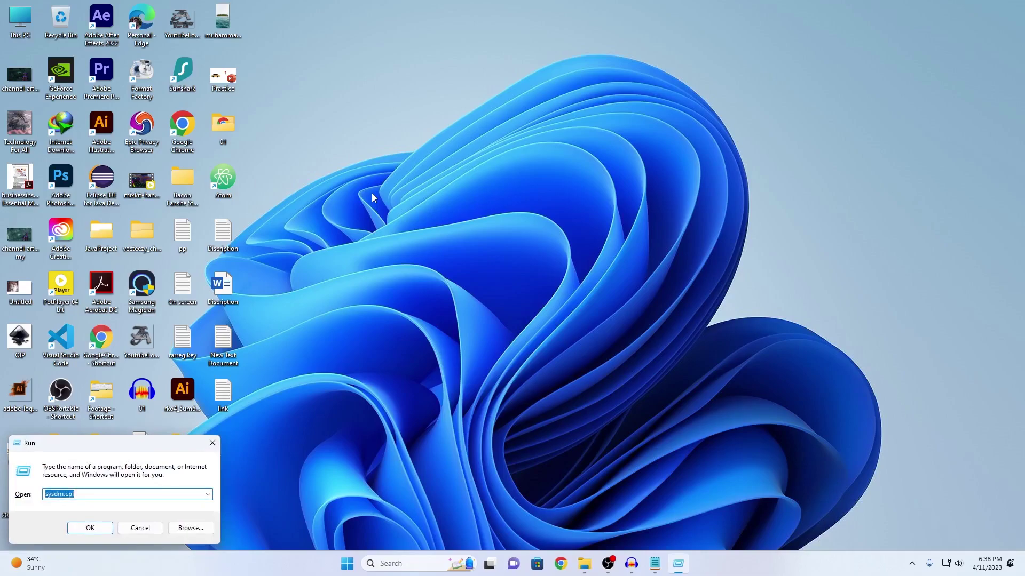
{"action": "type", "text": "regedit"}
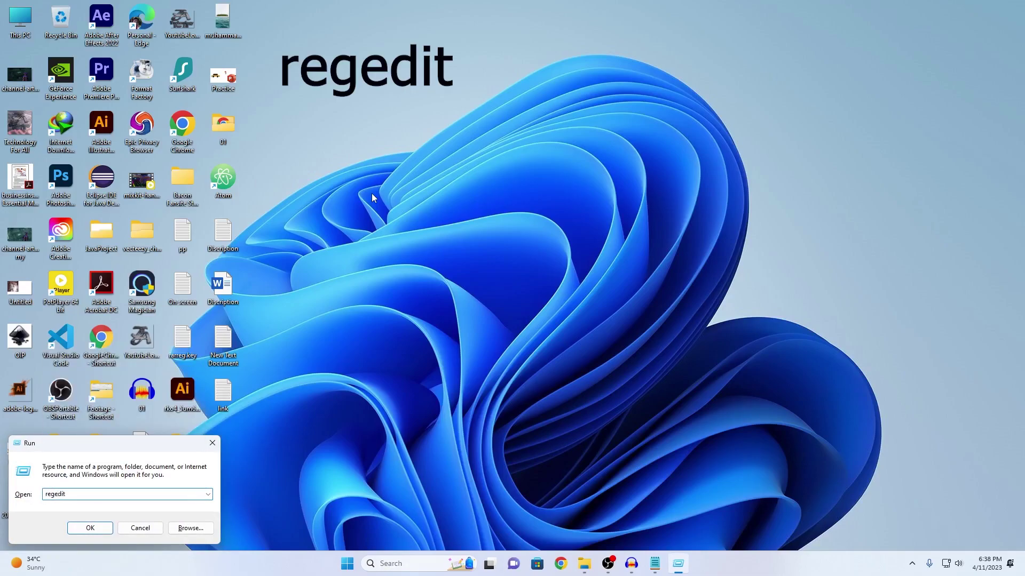
{"action": "key", "text": "BackSpace"}
{"action": "key", "text": "BackSpace"}
{"action": "key", "text": "BackSpace"}
{"action": "key", "text": "BackSpace"}
{"action": "key", "text": "BackSpace"}
{"action": "key", "text": "BackSpace"}
{"action": "key", "text": "BackSpace"}
{"action": "type", "text": "regedi"}
{"action": "key", "text": "Return"}
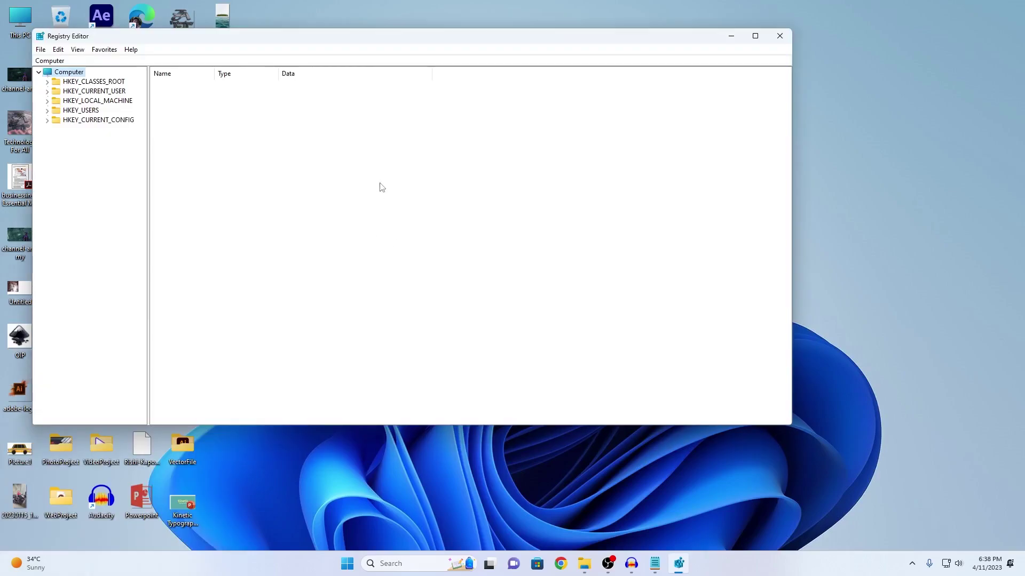
- Expand and collapse the HKEY_CLASSES_ROOT and HKEY_USERS keys to look at their subkeys
{"action": "left_click", "coordinate": [47, 82]}
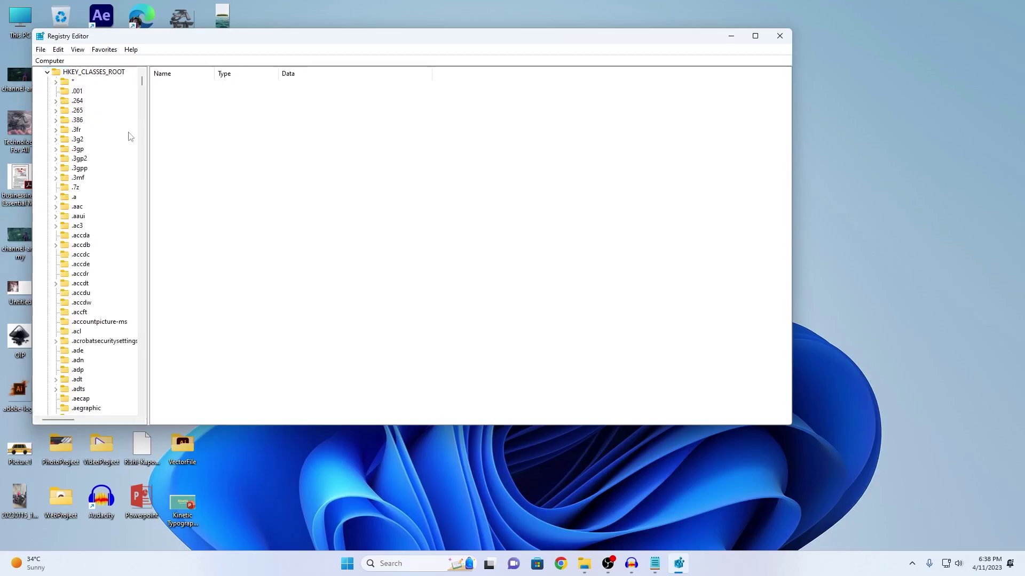
{"action": "left_click", "coordinate": [47, 82]}
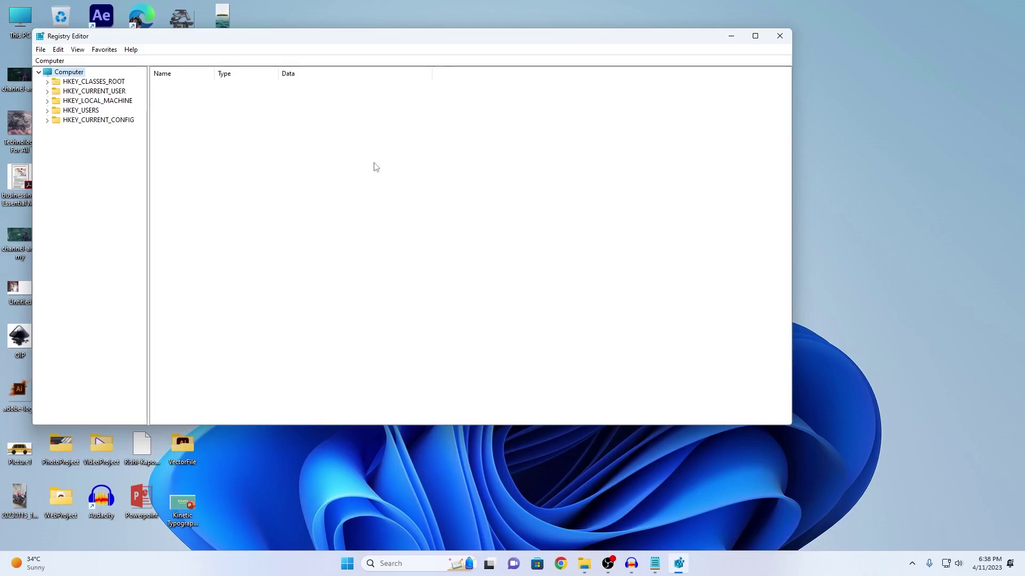
{"action": "left_click", "coordinate": [47, 111]}
{"action": "left_click", "coordinate": [47, 111]}
- Open Task Manager from the Run dialog with the command taskmgr
{"action": "key", "text": "super+r"}
{"action": "type", "text": "taskmgr"}
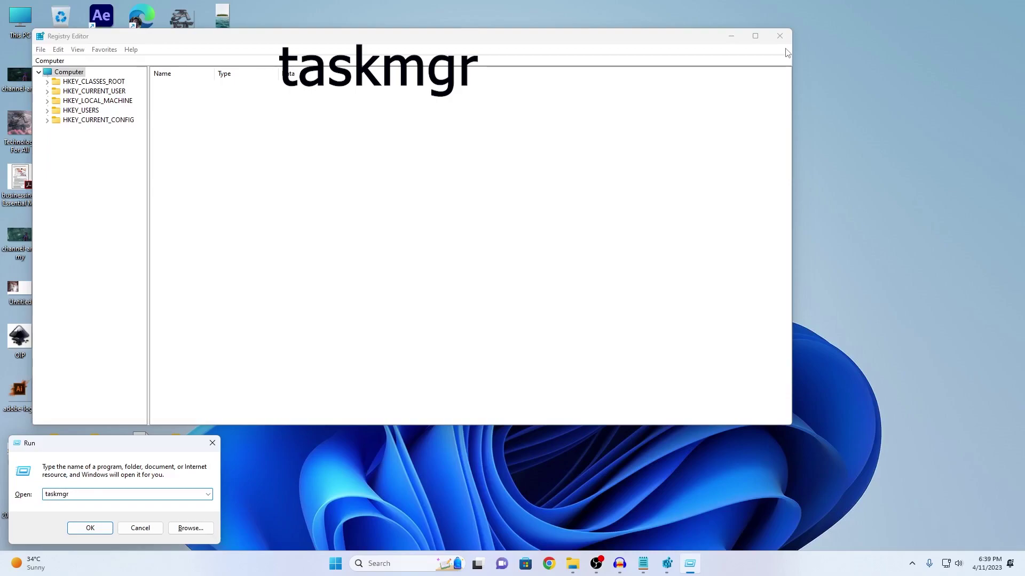
{"action": "key", "text": "Return"}
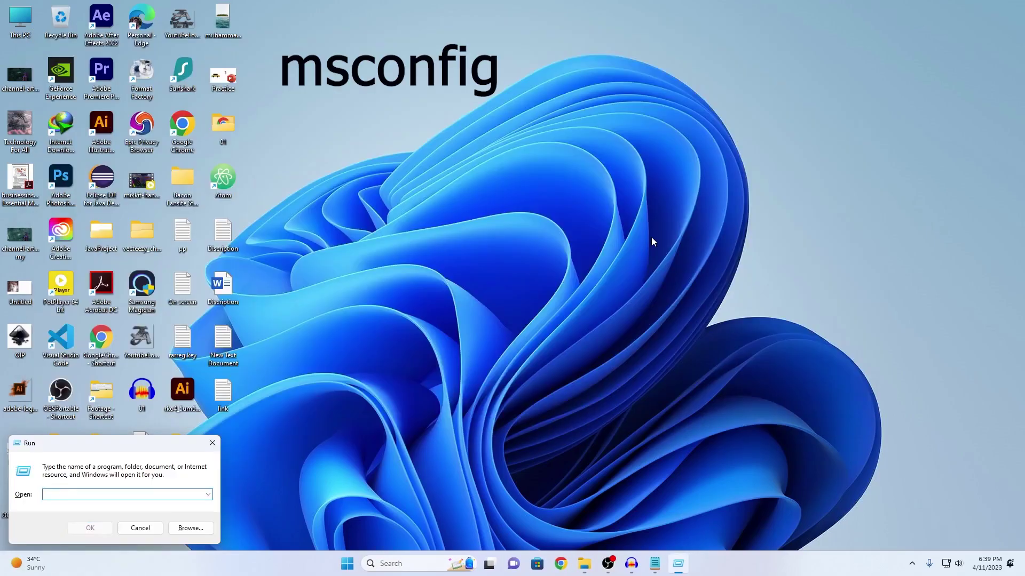
- Open System Configuration from the Run dialog with the command msconfig, and close its window
{"action": "type", "text": "msconfig"}
{"action": "key", "text": "Return"}
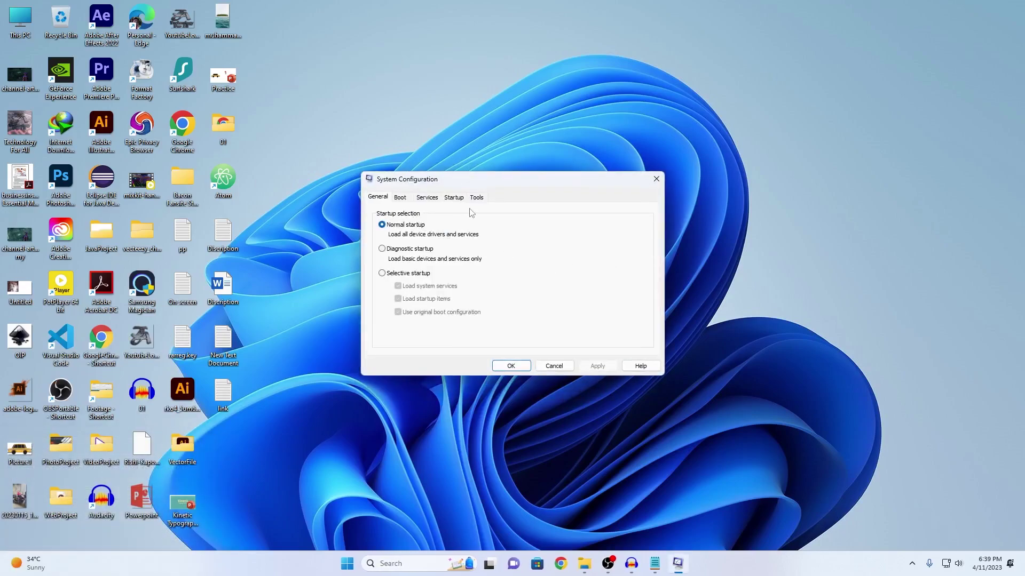
{"action": "left_click", "coordinate": [657, 178]}
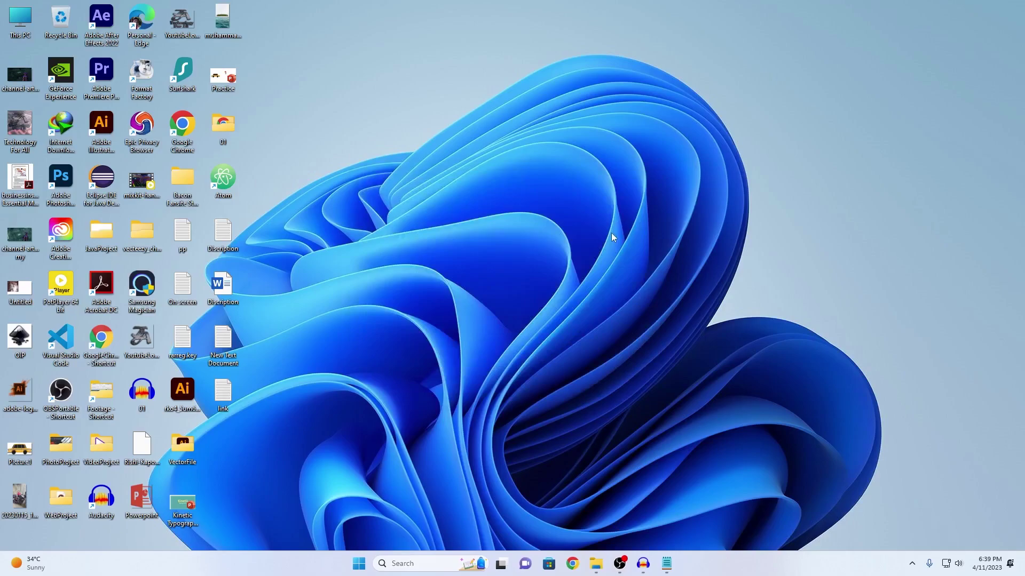
- Open Remote Desktop Connection from the Run dialog with the command mstsc
{"action": "key", "text": "super+r"}
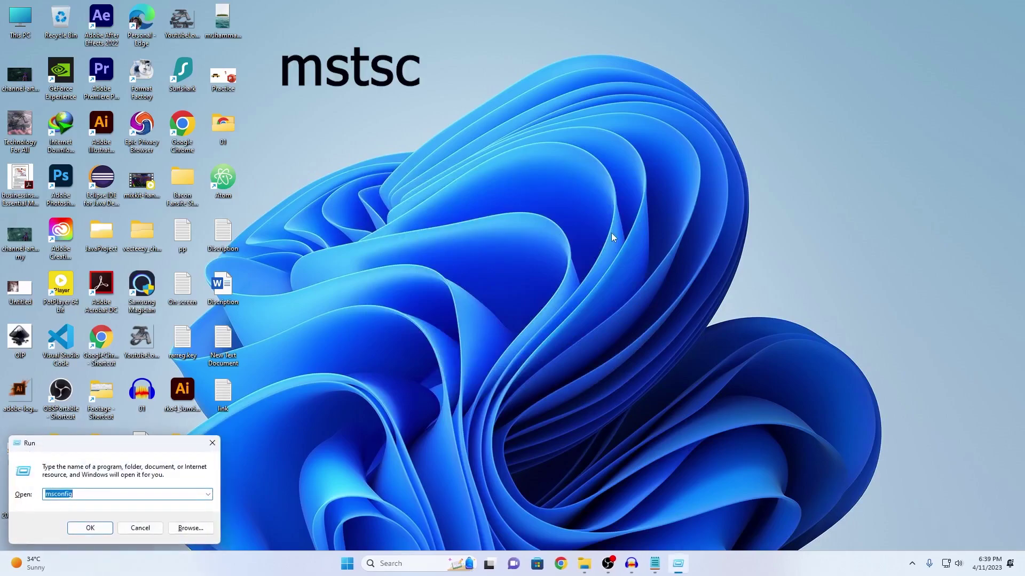
{"action": "type", "text": "mstsc"}
{"action": "key", "text": "Return"}
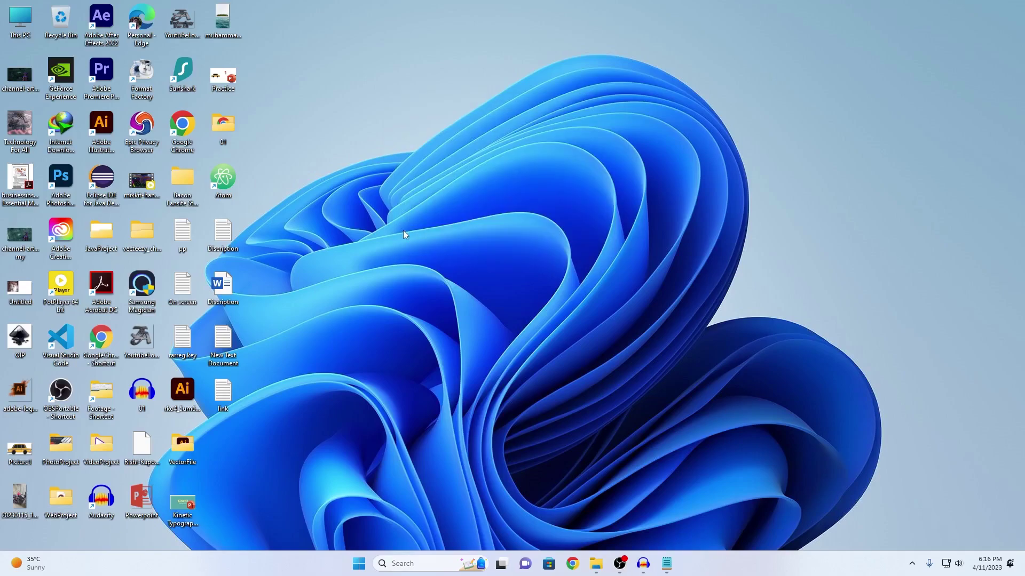
{"action": "right_click", "coordinate": [407, 232]}
{"action": "left_click", "coordinate": [430, 275]}
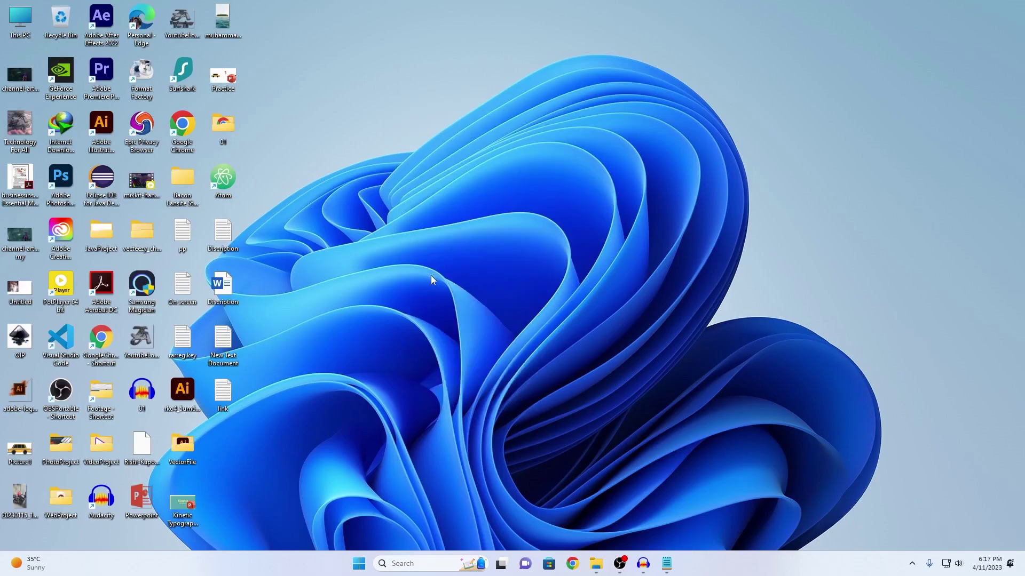